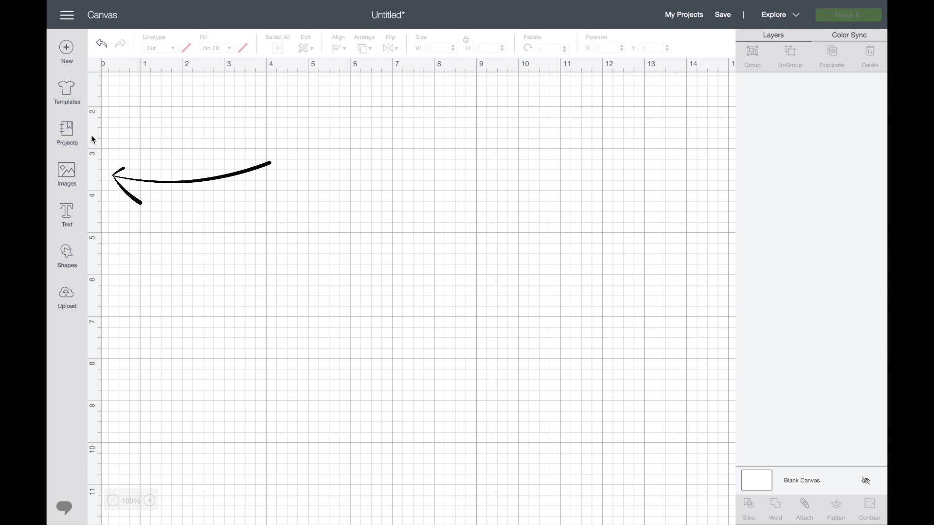
Step: Search the image library for "dreamer" and insert the multicoloured Dreamer image from Tees for Teens onto the canvas
click(67, 175)
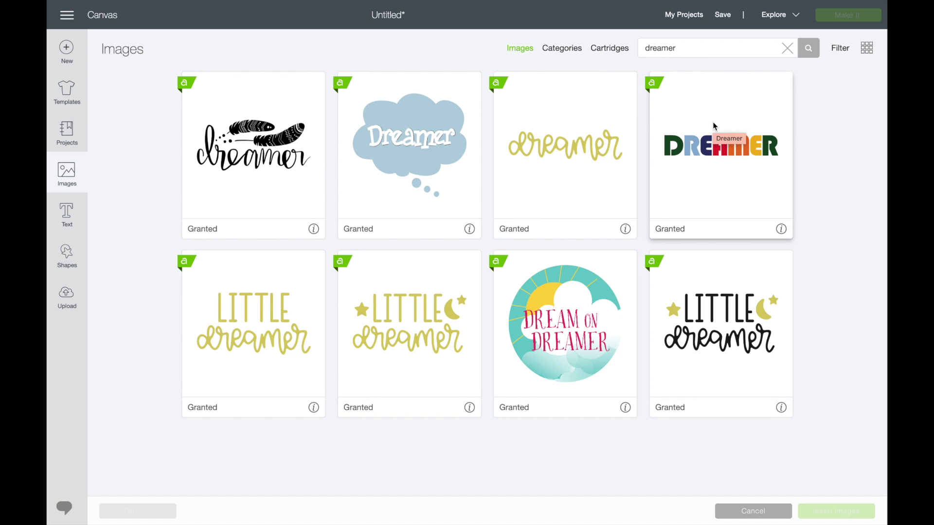
click(780, 228)
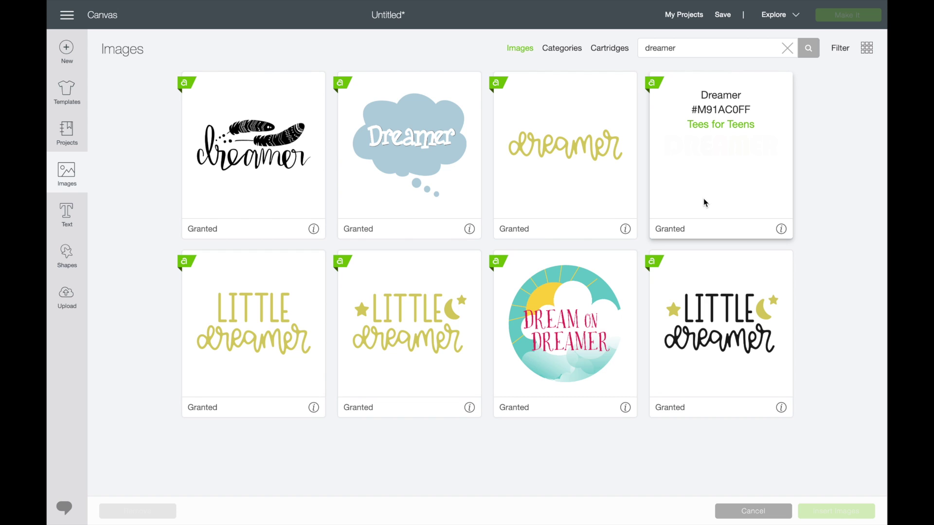
click(719, 150)
click(827, 511)
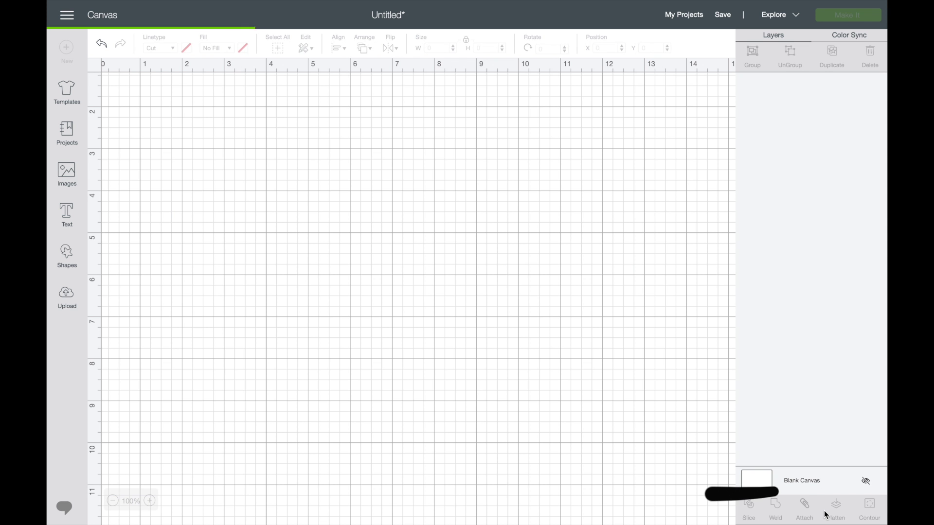
drag(555, 228, 484, 275)
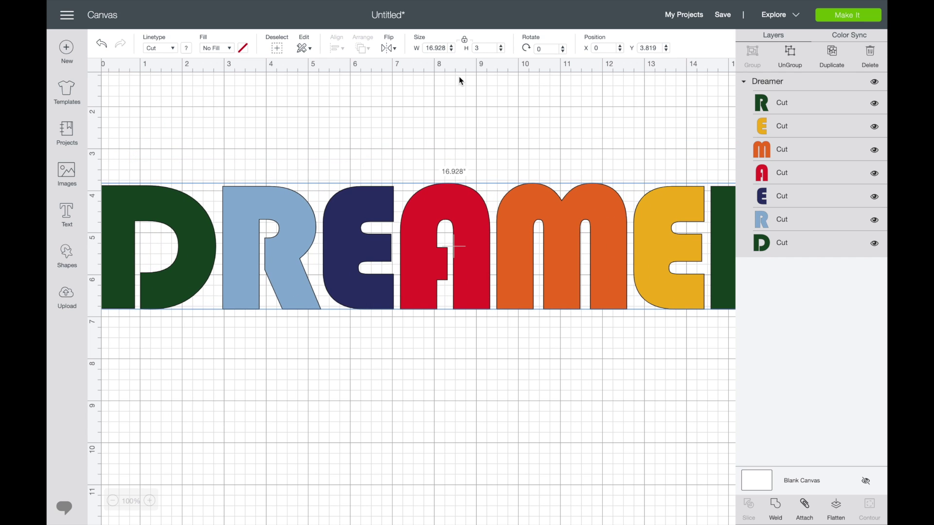
Step: Resize the multicoloured DREAMER word to 10 inches wide and move it to about X 1.958, Y 3.806
double_click(424, 48)
text(10)
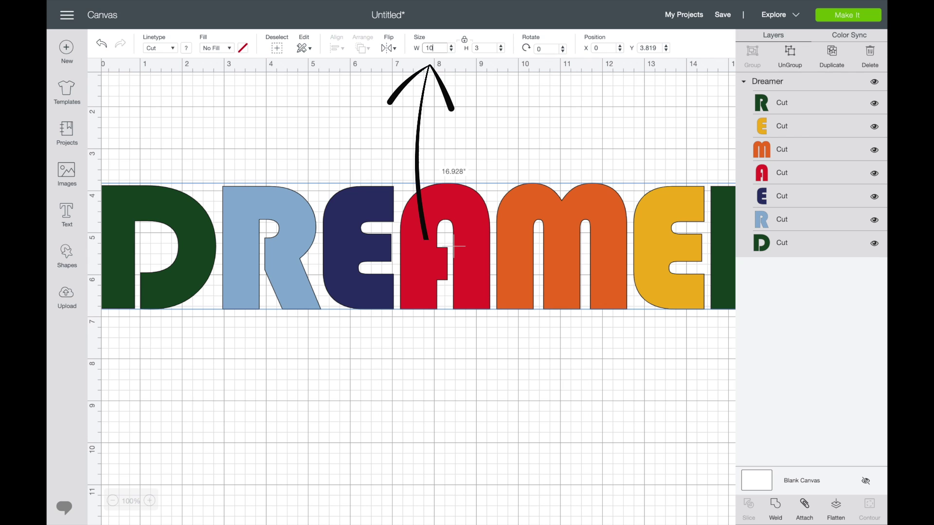
click(488, 47)
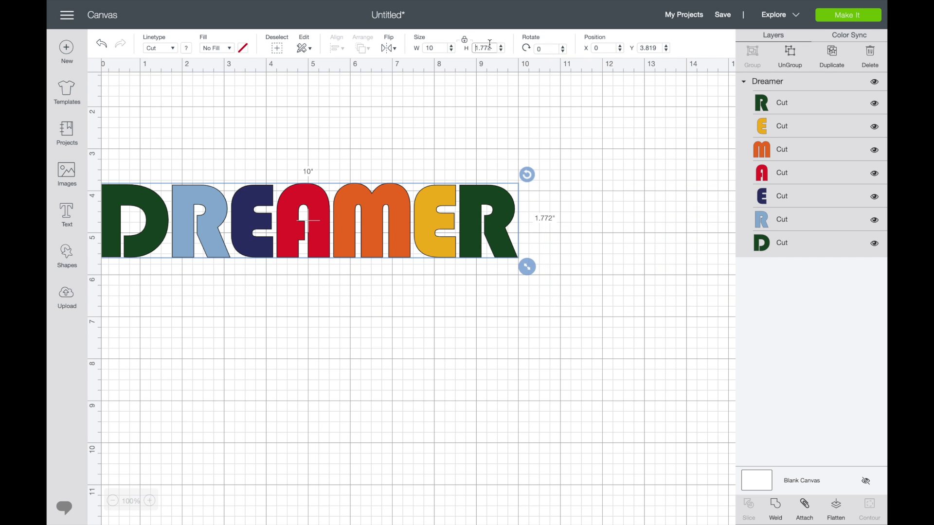
drag(316, 217, 398, 217)
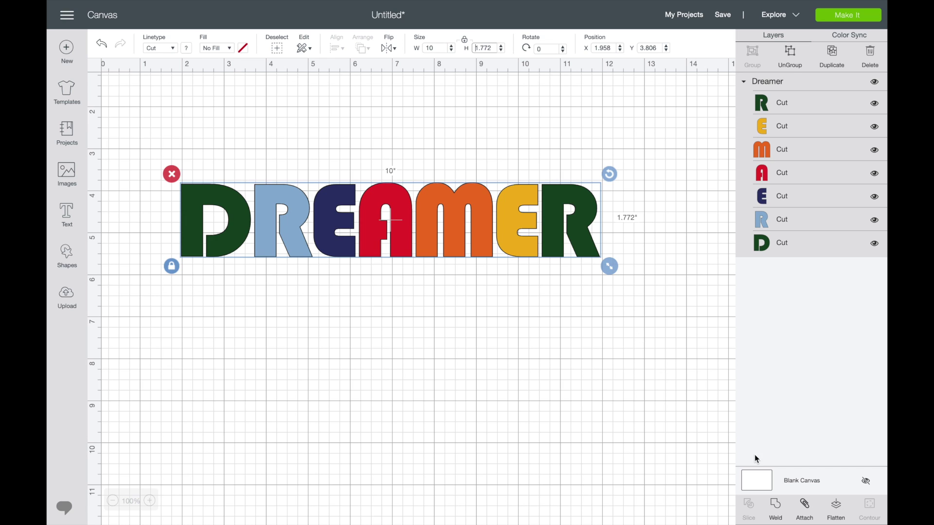
click(775, 506)
drag(476, 232, 479, 244)
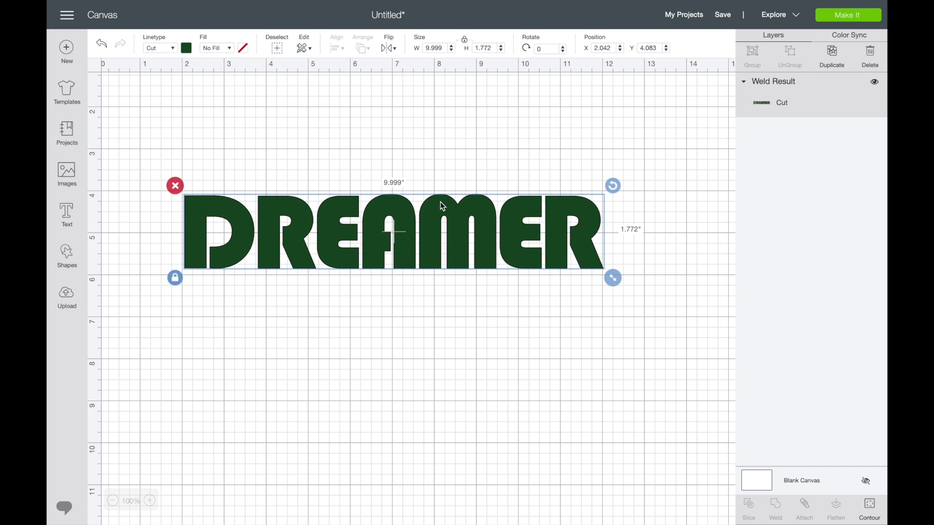
click(101, 44)
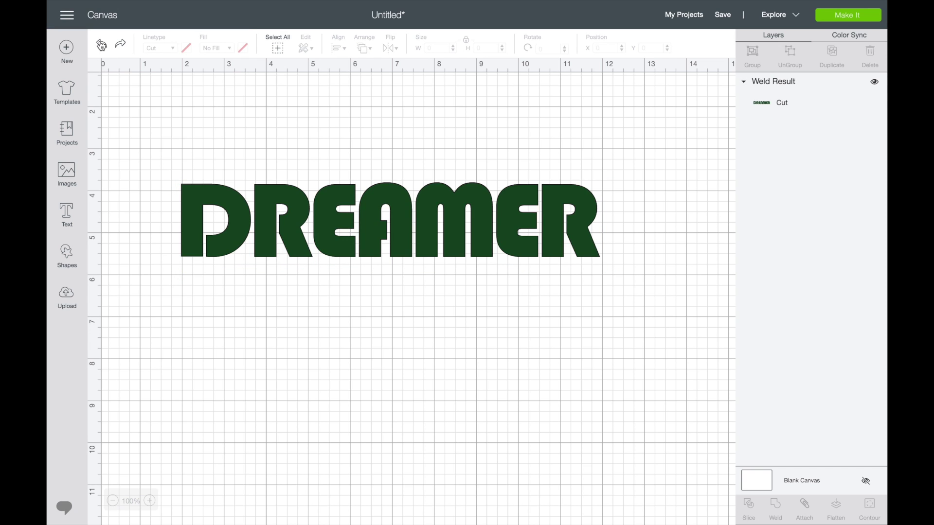
click(102, 44)
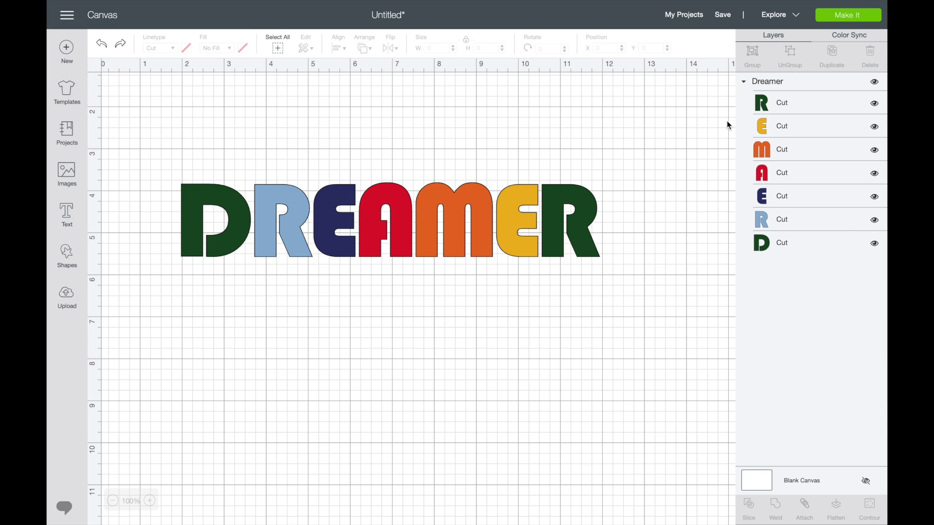
Step: Duplicate the multicoloured DREAMER word, place one beneath the other at about X 1.903, Y 6.528, and weld the lower word's letters together
key(ctrl+a)
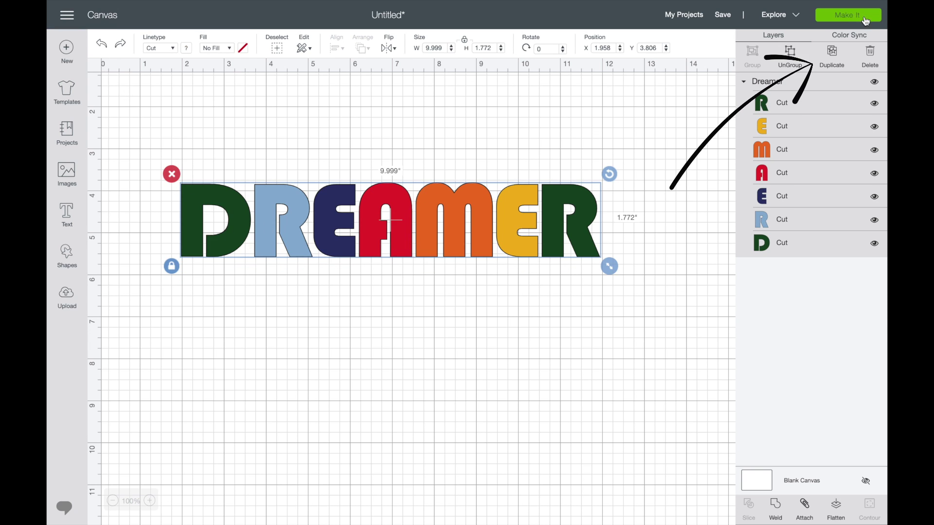
click(832, 68)
drag(440, 242, 424, 344)
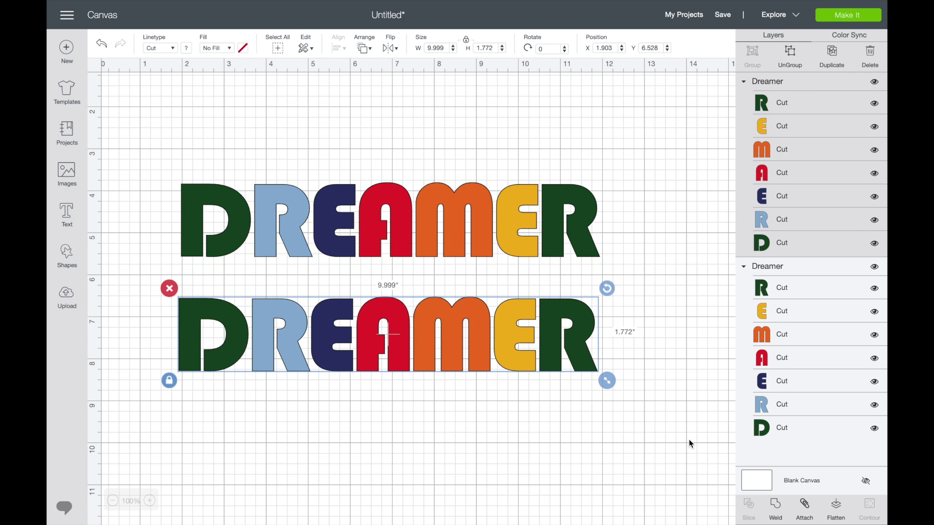
click(775, 508)
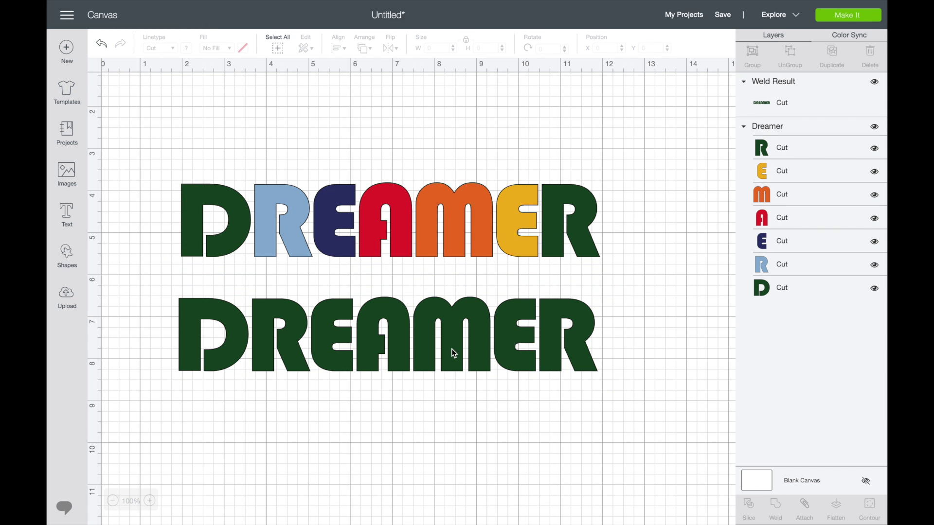
Step: Place the welded word above the multicoloured one and put a duplicate of it below, at about X 1.833, Y 6.194
drag(452, 349, 454, 81)
mouse_move(442, 204)
mouse_down()
mouse_move(439, 242)
mouse_move(470, 262)
mouse_move(425, 202)
mouse_move(434, 202)
mouse_up()
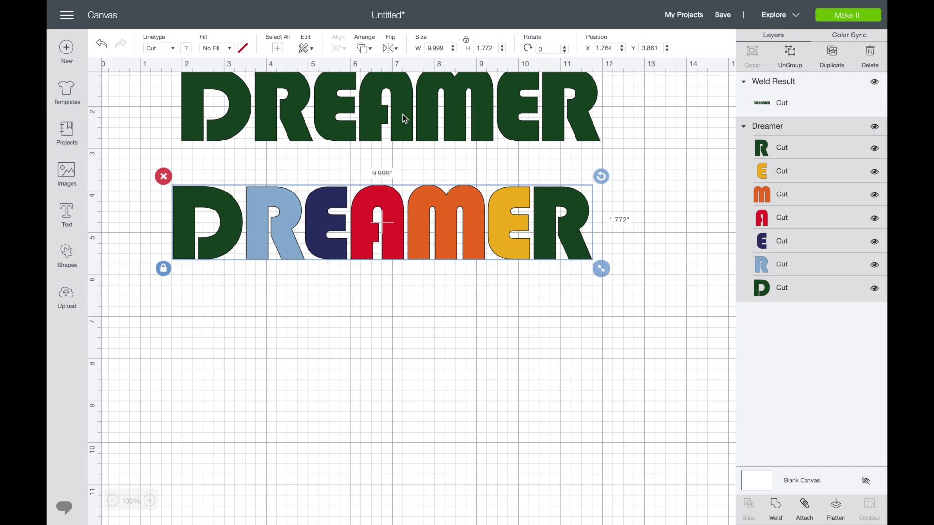
drag(405, 119, 426, 146)
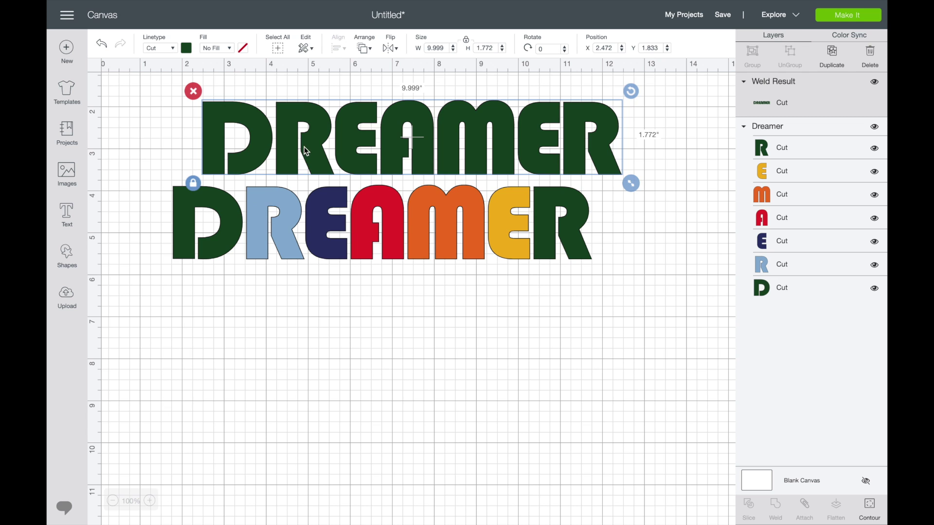
click(824, 57)
drag(411, 183, 366, 318)
Step: Move the multicoloured word behind the lower welded word at about X 1.833, Y 5.653, and select both overlapping words
click(362, 250)
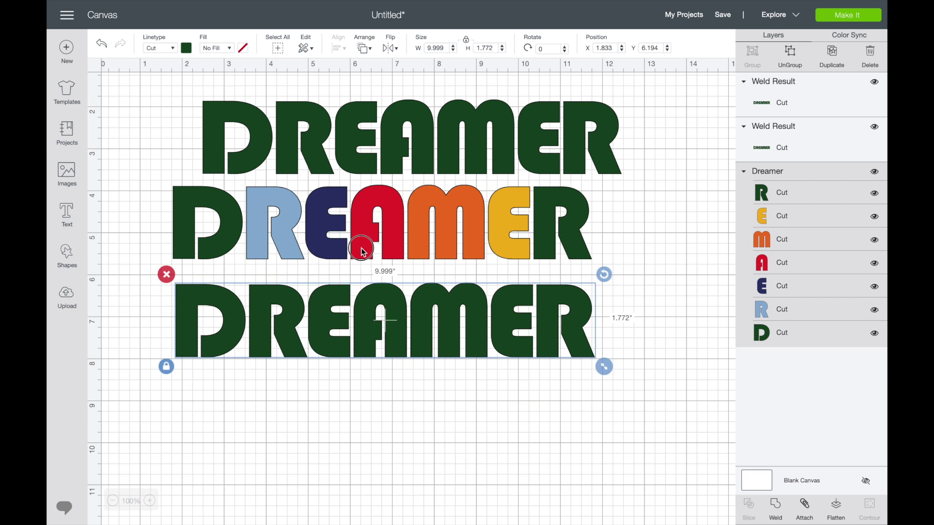
drag(361, 249, 367, 328)
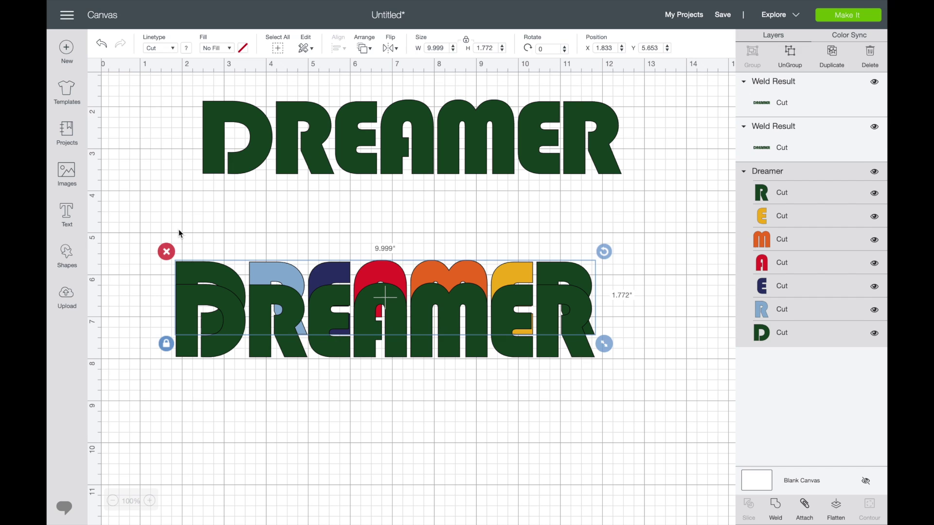
drag(179, 234, 434, 372)
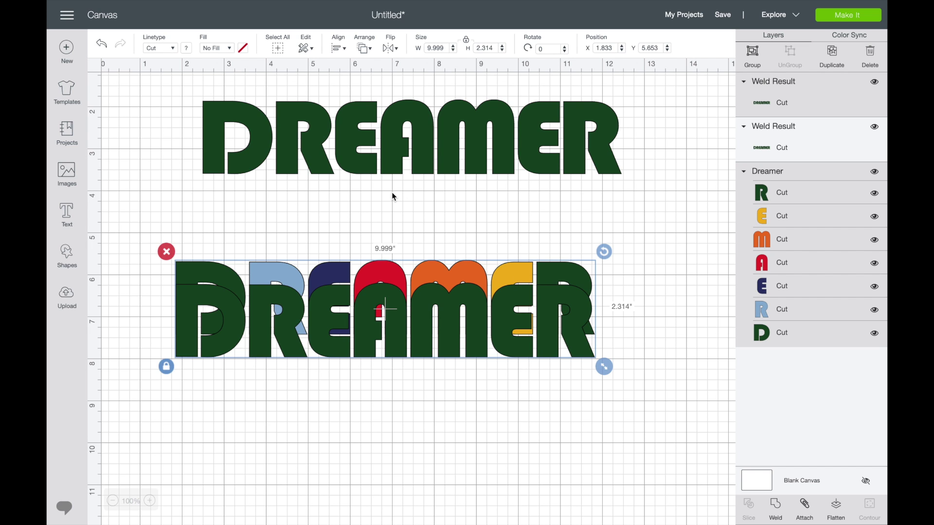
Step: Overlap one welded word on the other at about X 2.472, Y 2.208, keep the multicoloured word apart below, and select the welded pair
drag(337, 335, 367, 176)
click(353, 374)
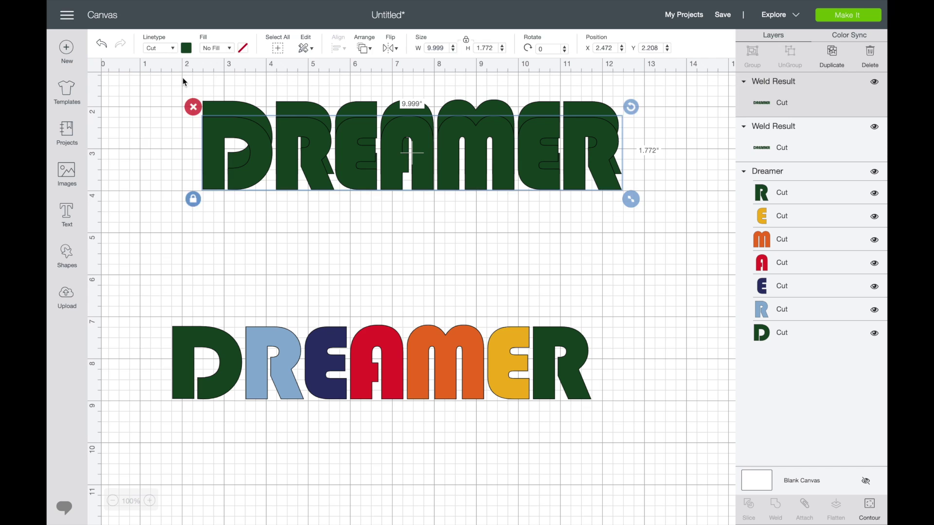
drag(182, 77, 385, 208)
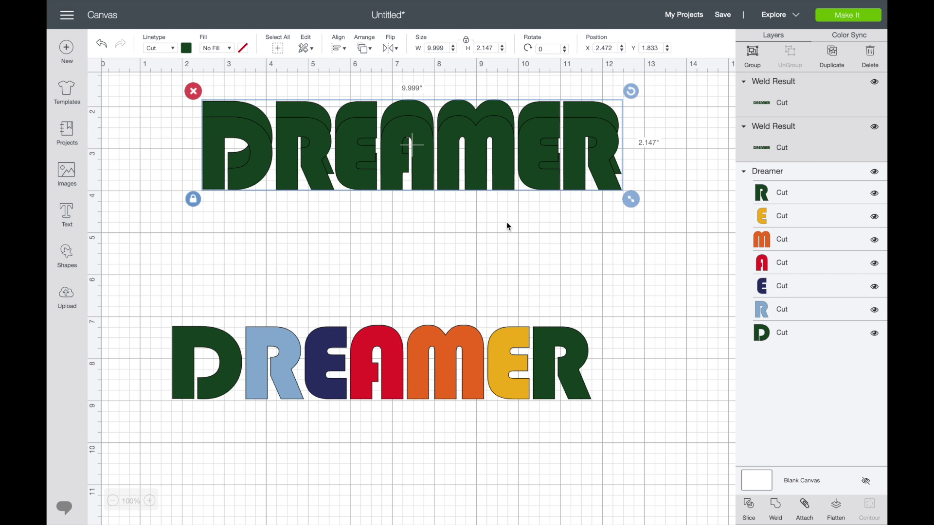
Step: Delete the multicoloured word and separate the two welded words, placing the front one lower at about X 2.486, Y 4.222
click(391, 372)
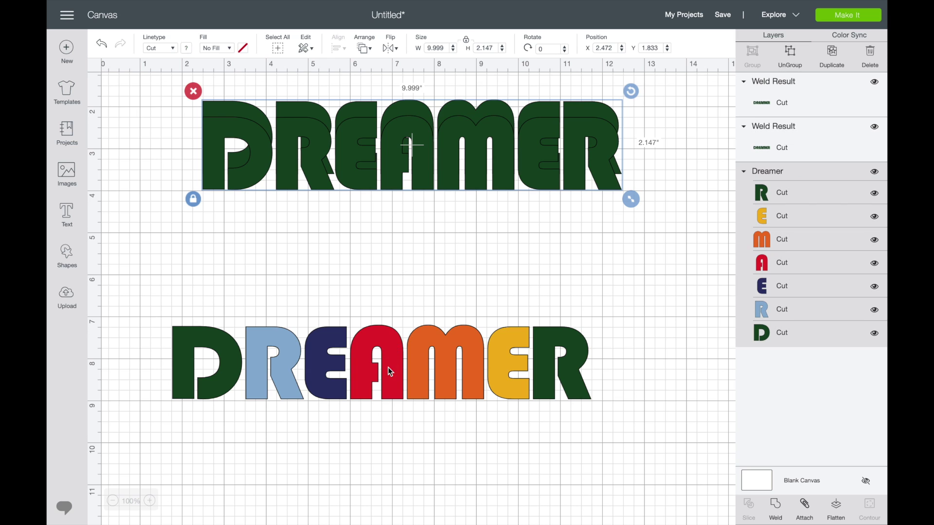
key(Delete)
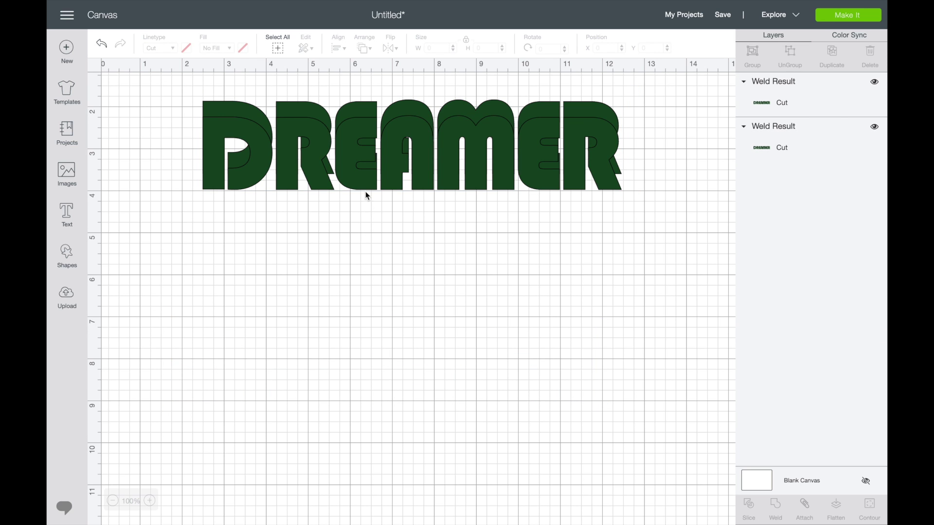
drag(366, 191, 365, 282)
click(361, 203)
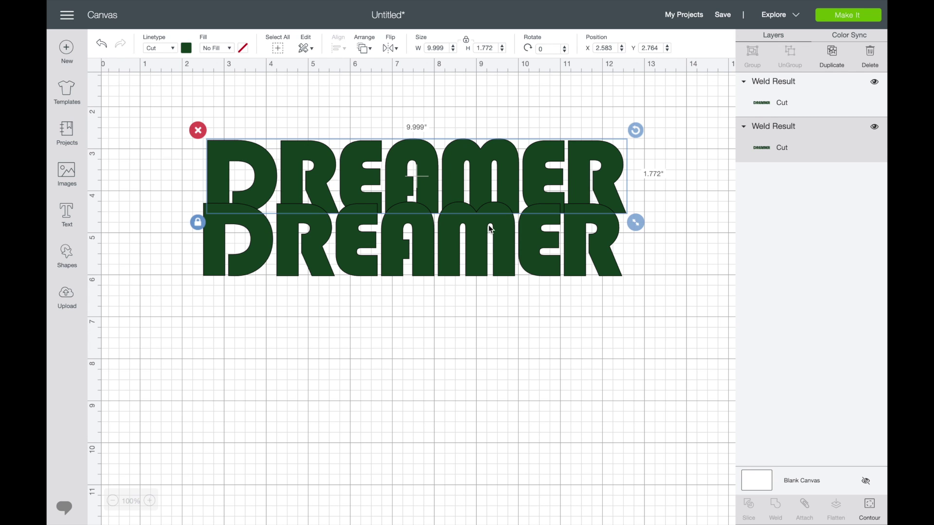
click(469, 242)
drag(469, 245, 470, 243)
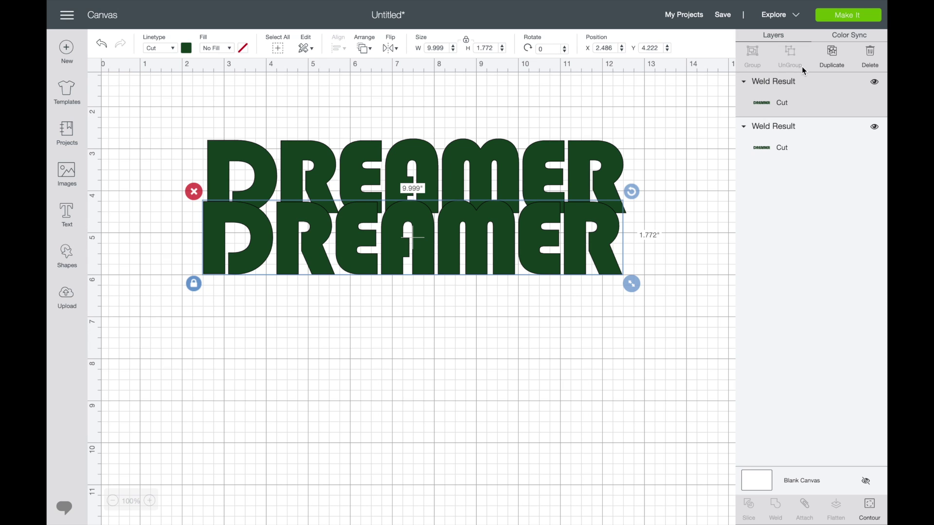
Step: Duplicate the lower welded word three times, then set the frontmost copy well below the stack and the next at about X 2.736, Y 5.486
click(831, 54)
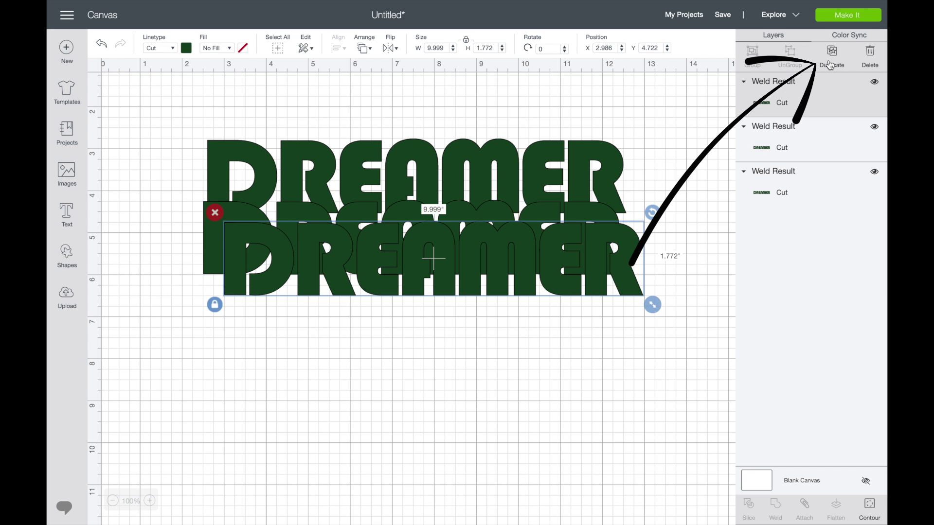
click(831, 54)
click(831, 54)
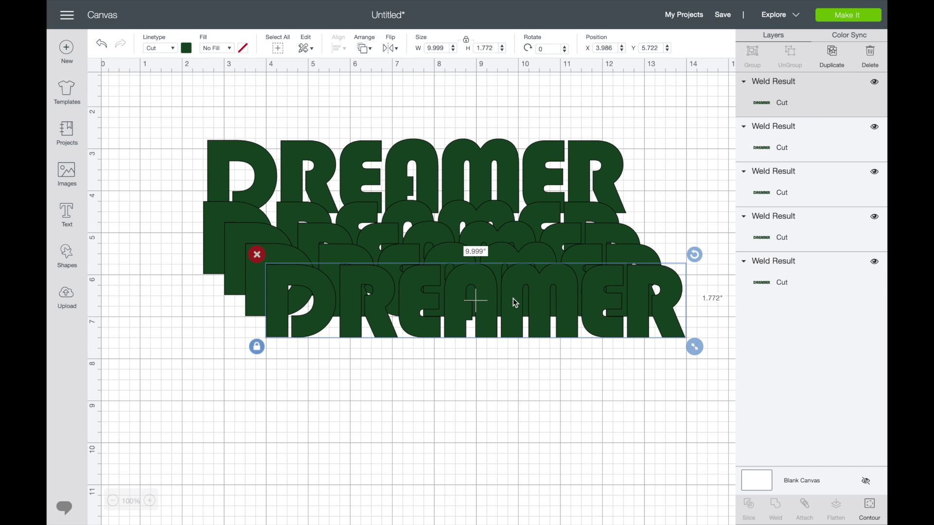
drag(511, 298, 448, 506)
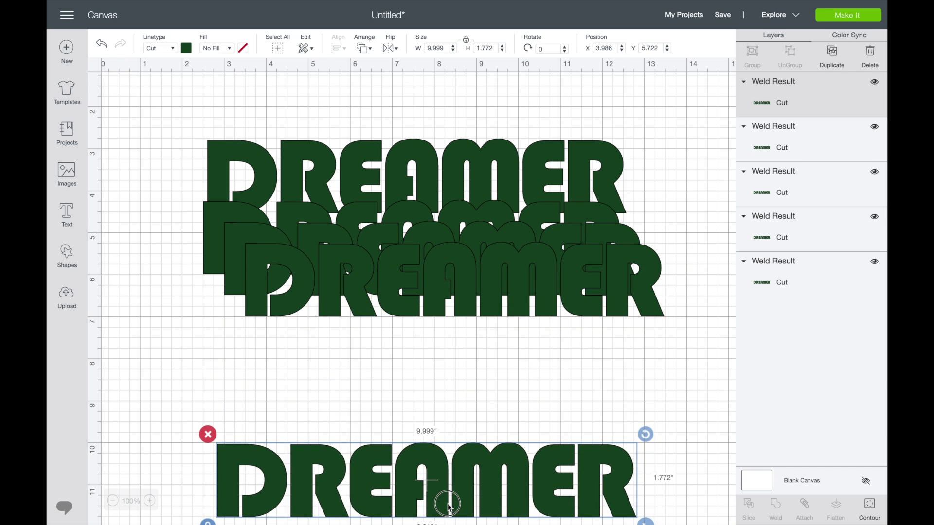
drag(359, 315, 328, 326)
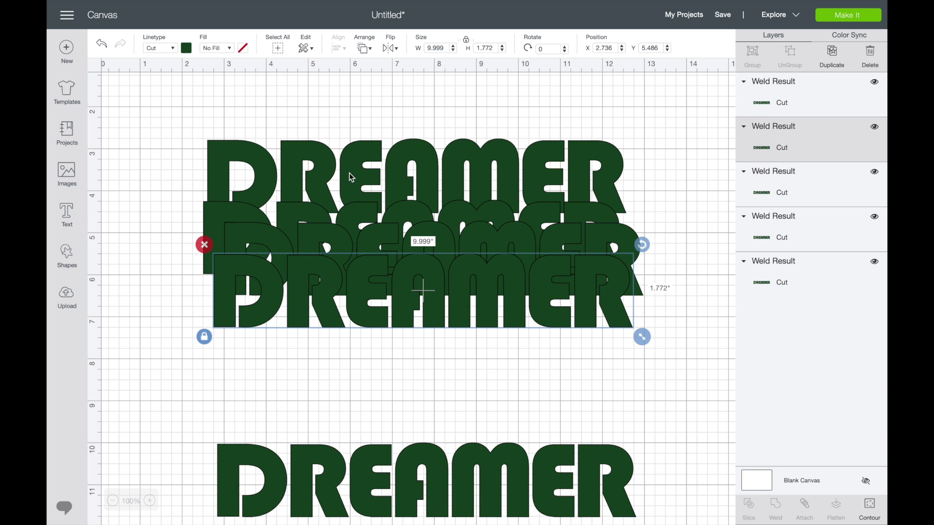
Step: Recolour the lowest word of the overlapping stack light pink and the word directly behind it orange
click(262, 286)
click(188, 48)
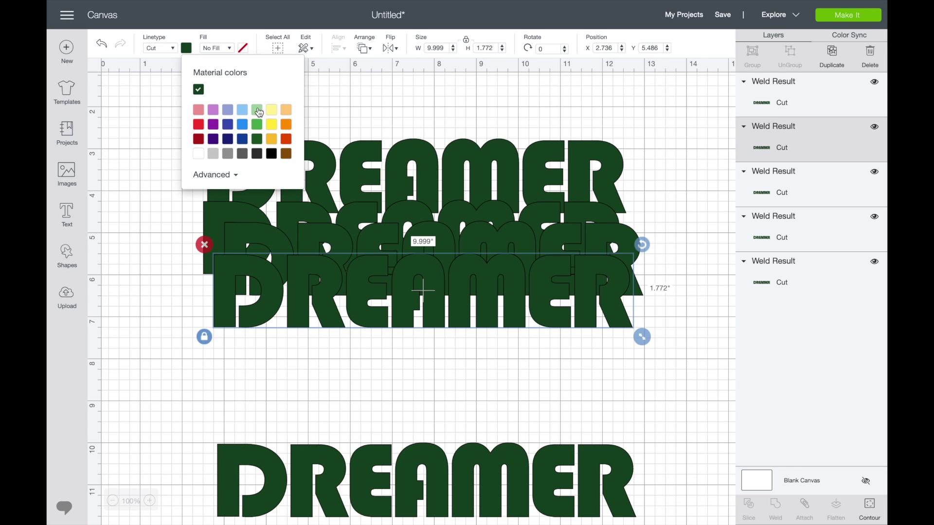
click(200, 112)
click(244, 244)
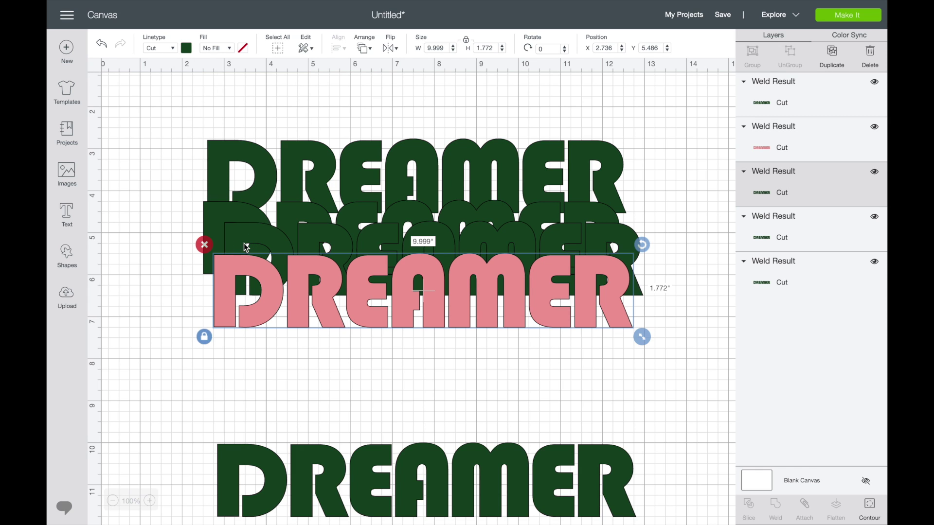
click(186, 48)
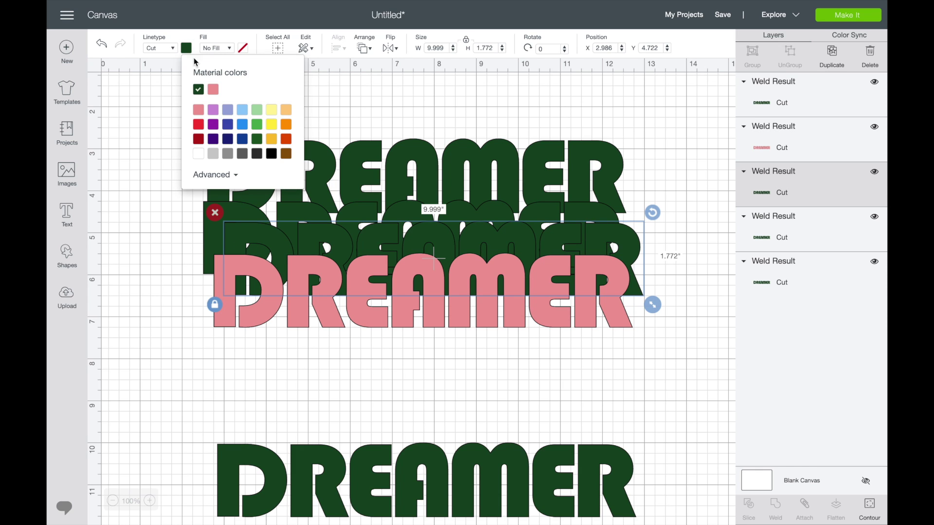
click(286, 124)
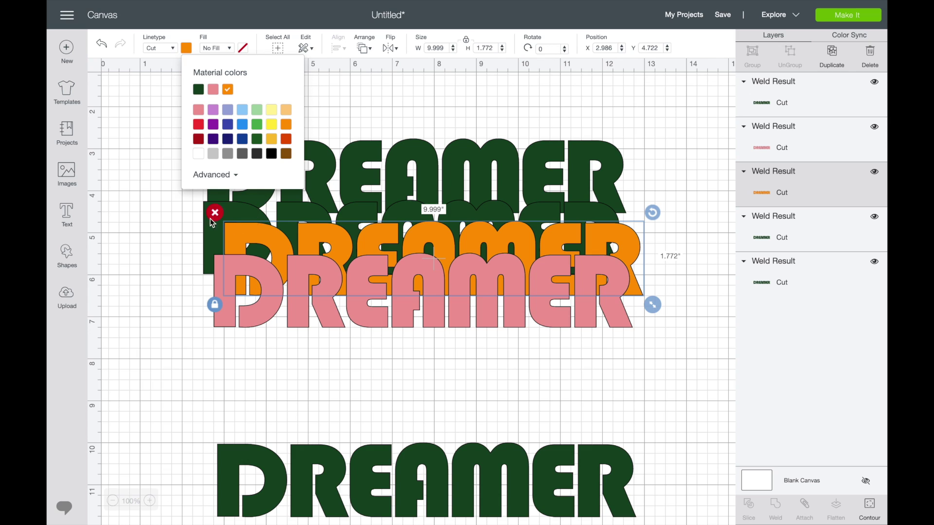
Step: Recolour the green word directly behind the orange one yellow
click(209, 238)
click(188, 49)
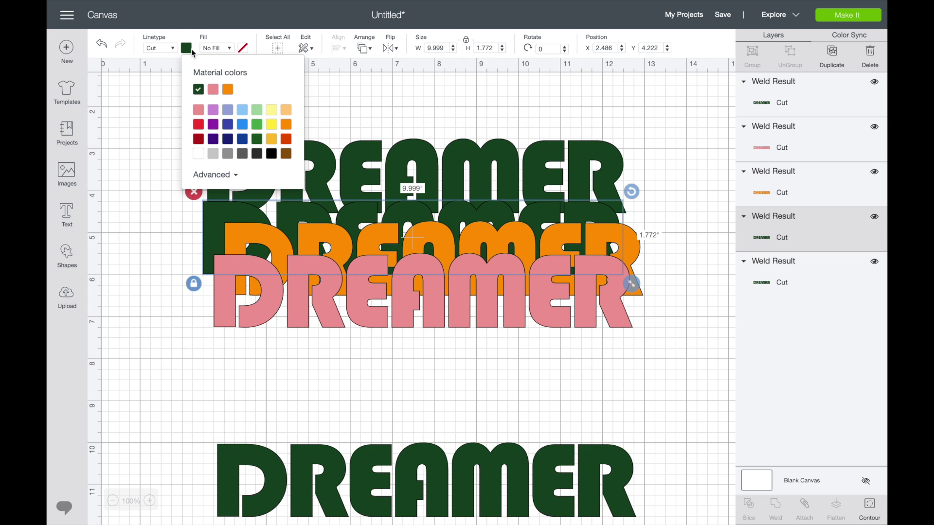
click(272, 124)
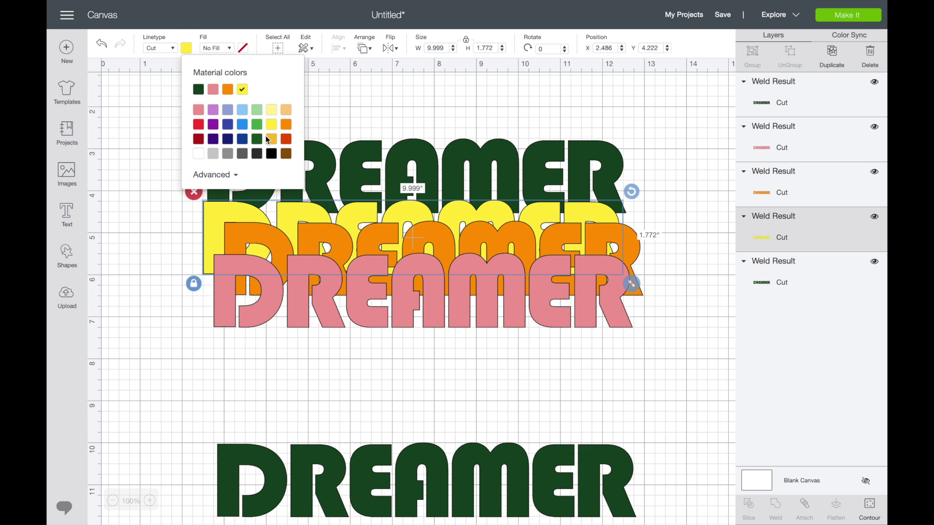
Step: Recolour the dark green word at the top of the stack bright green
click(351, 170)
click(187, 48)
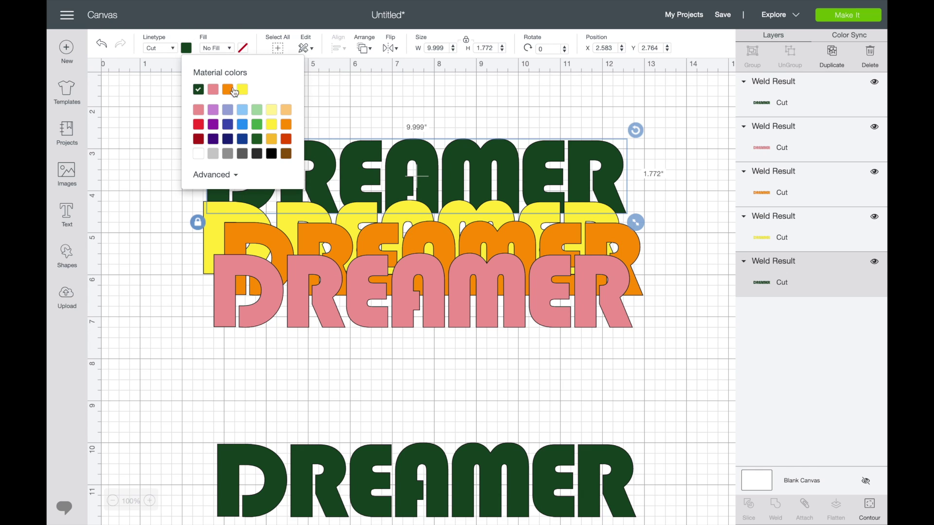
click(257, 122)
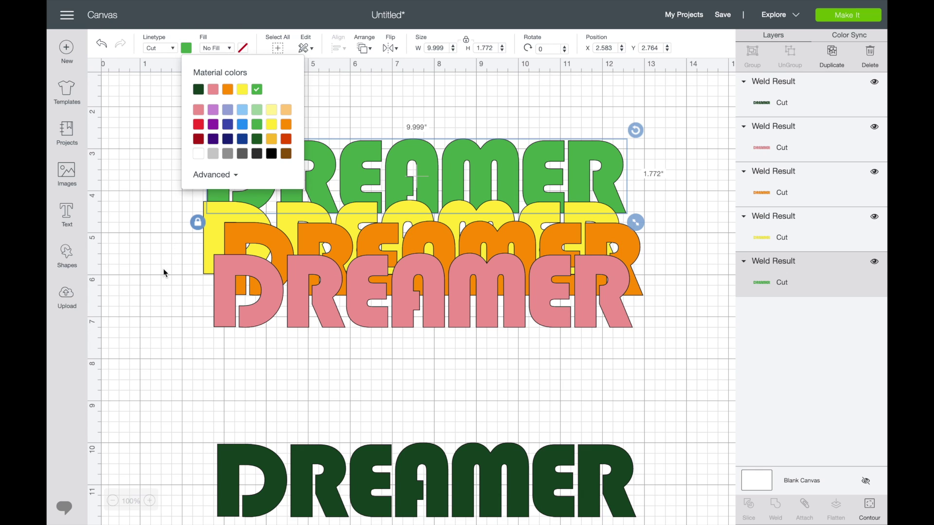
click(154, 295)
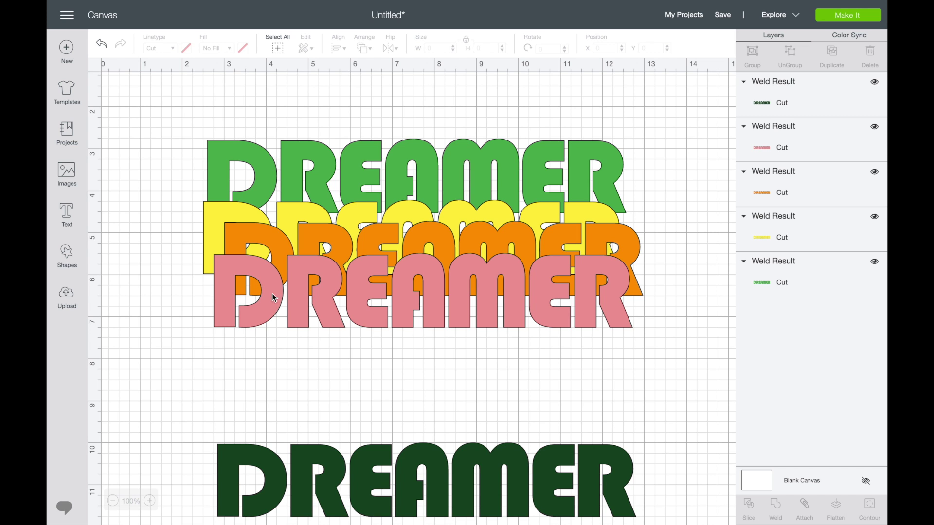
Step: Move the pink word to about X 2.222, Y 5.861, then bring the orange word in front of it at about X 2.236, Y 5.528
drag(269, 293, 249, 314)
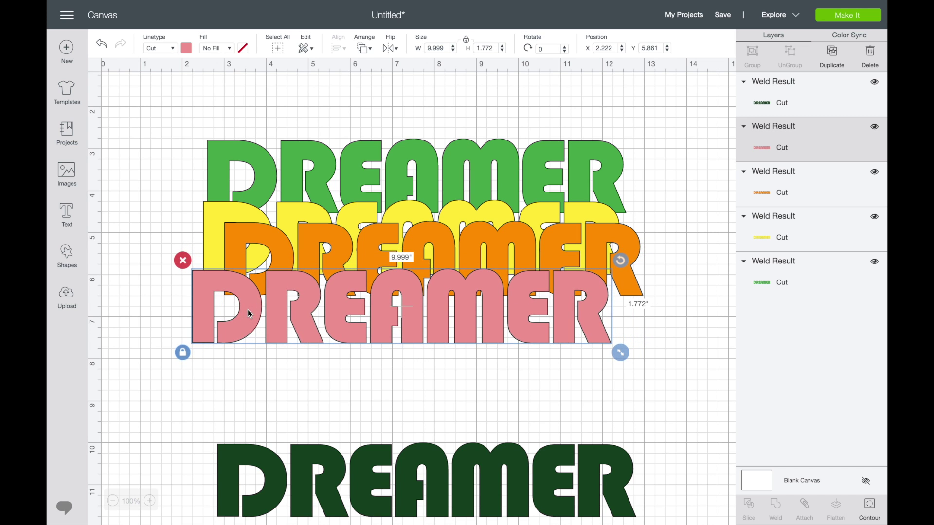
click(245, 229)
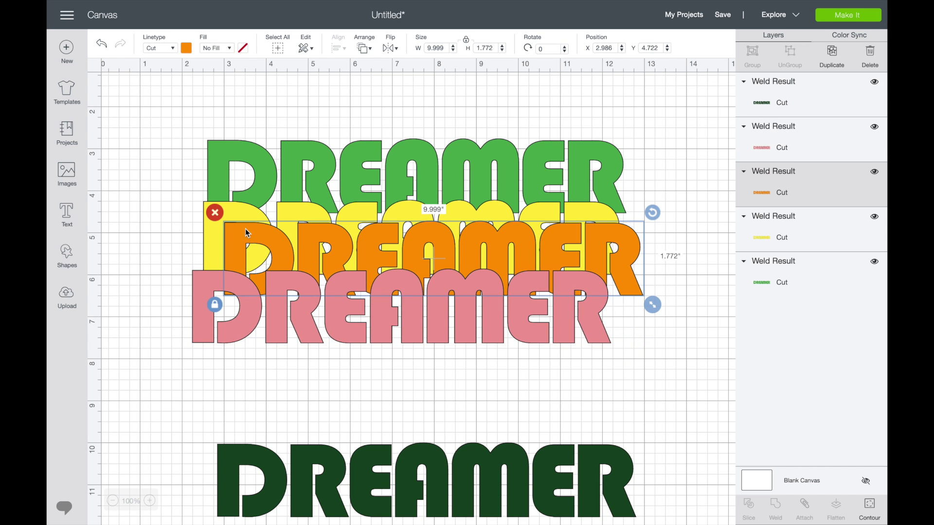
click(365, 48)
click(396, 102)
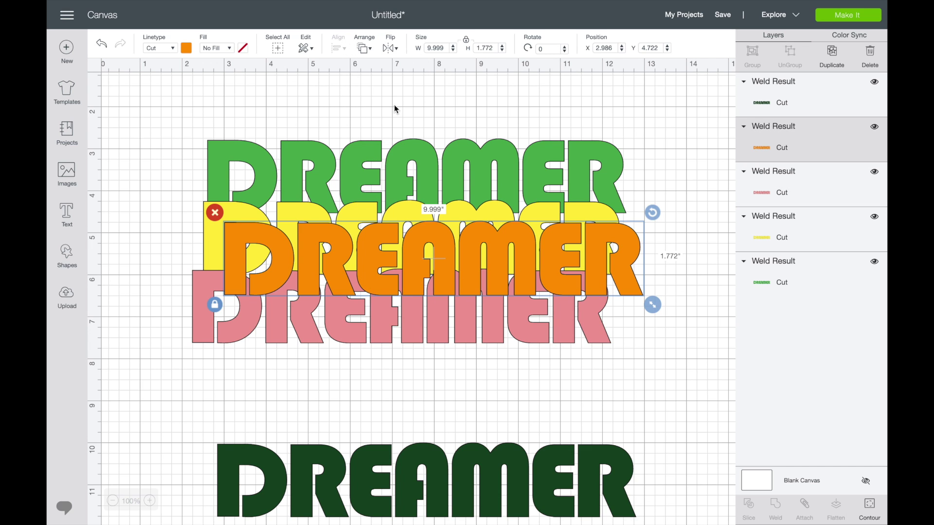
drag(275, 261, 247, 293)
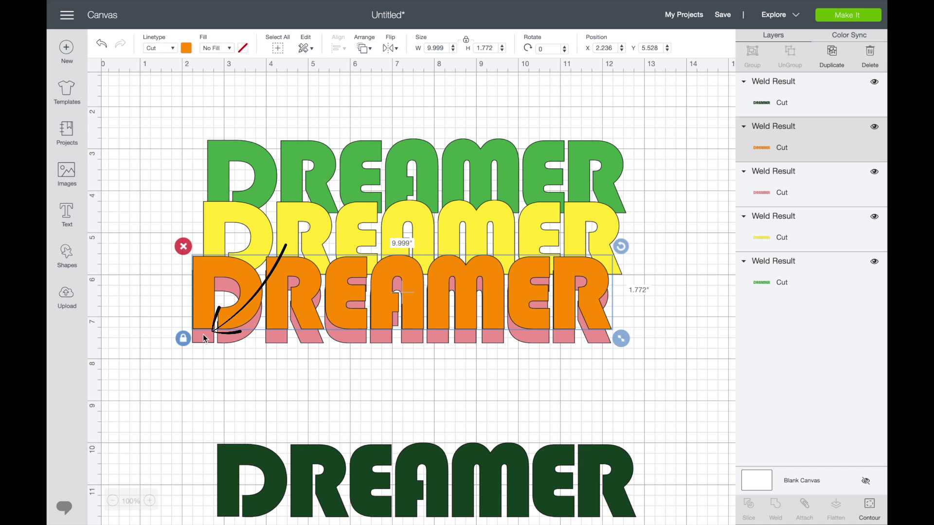
drag(207, 272, 206, 271)
Step: Bring the yellow word in front of the orange one and offset it slightly above at about X 2.236, Y 5.222
click(213, 219)
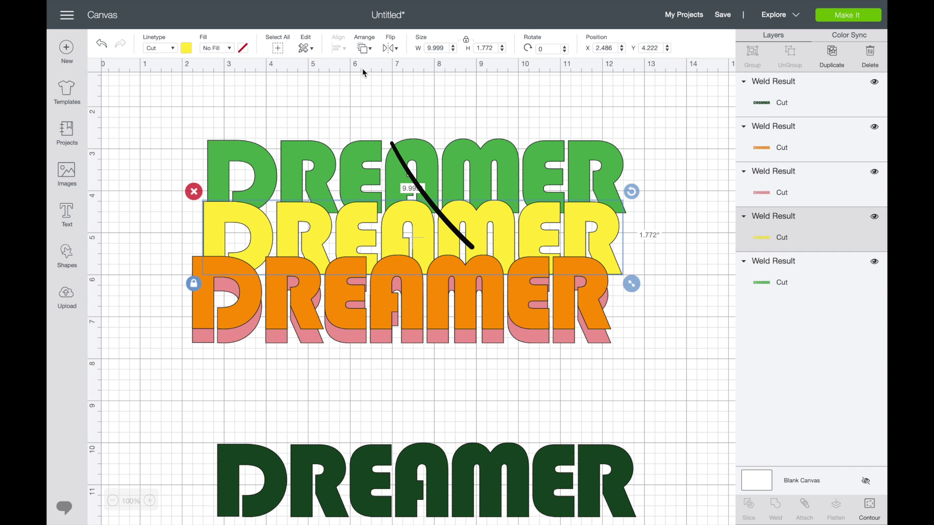
click(361, 45)
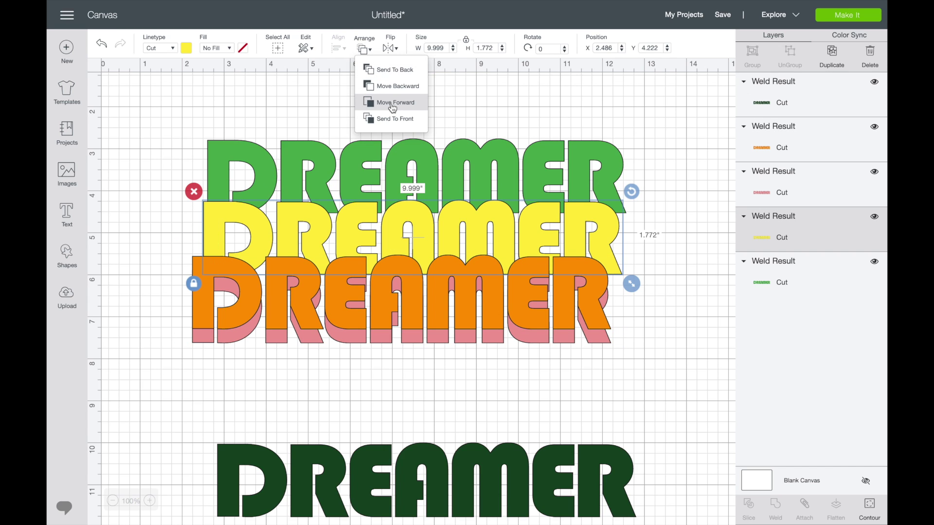
click(391, 103)
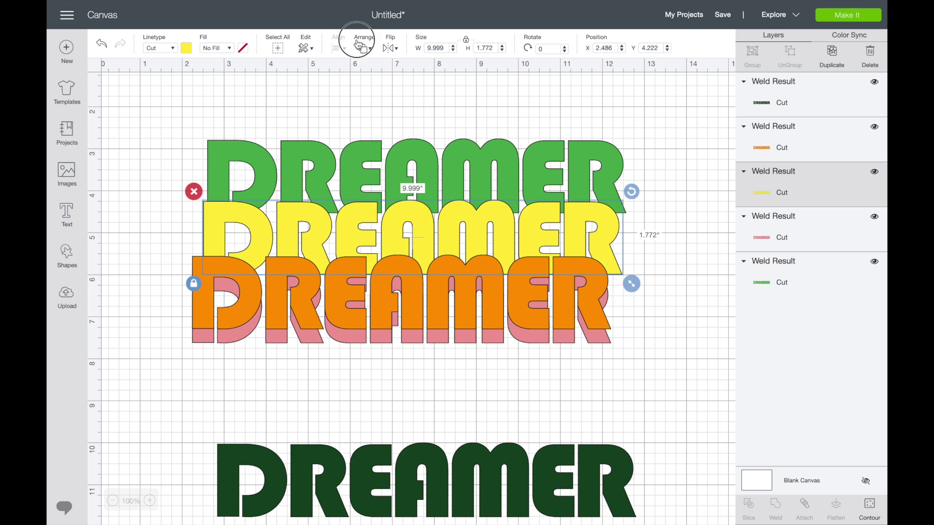
click(363, 46)
click(380, 103)
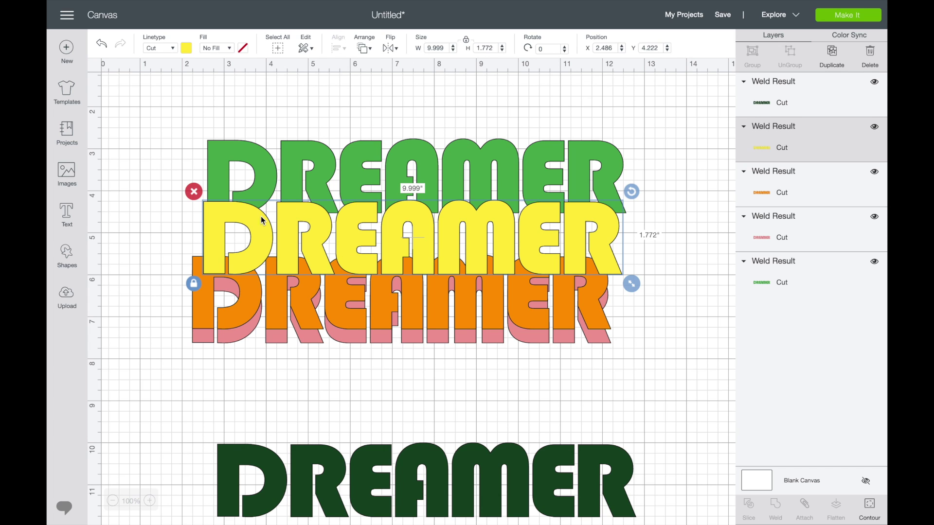
drag(222, 224, 211, 268)
click(130, 360)
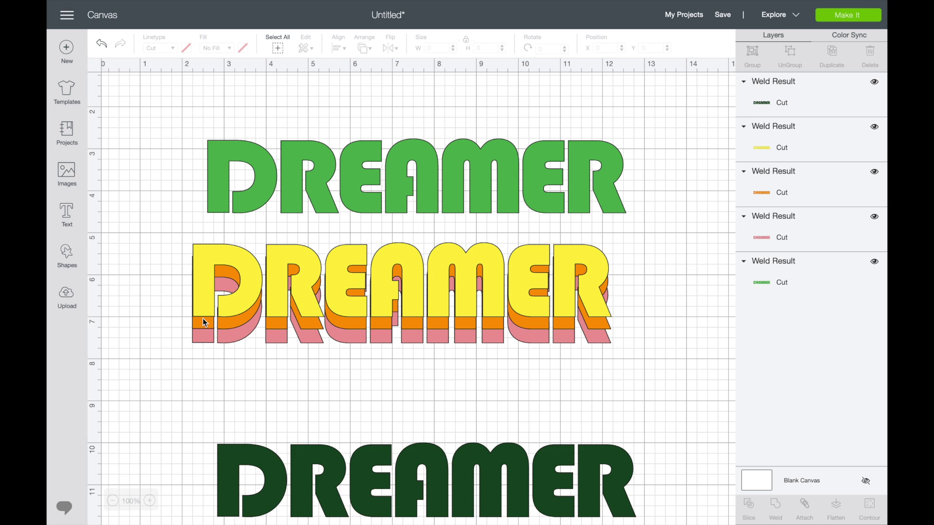
click(203, 248)
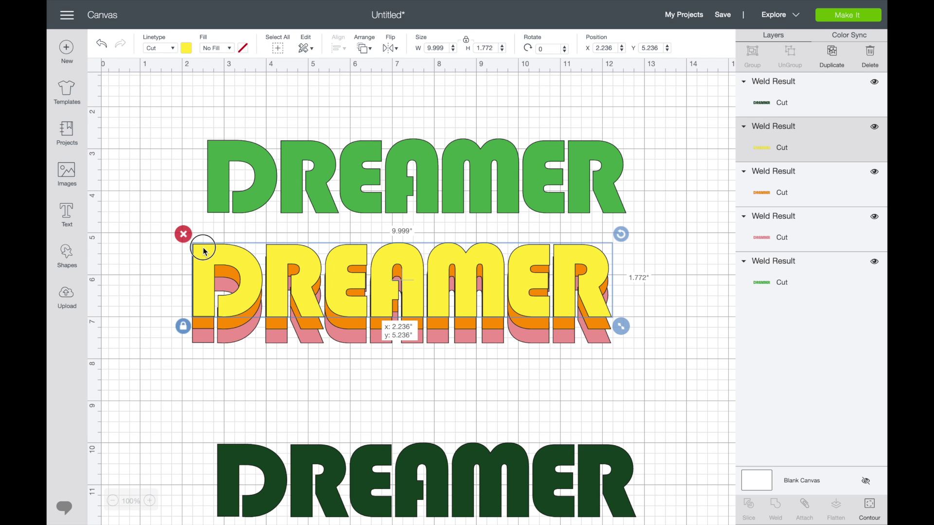
drag(204, 248, 203, 247)
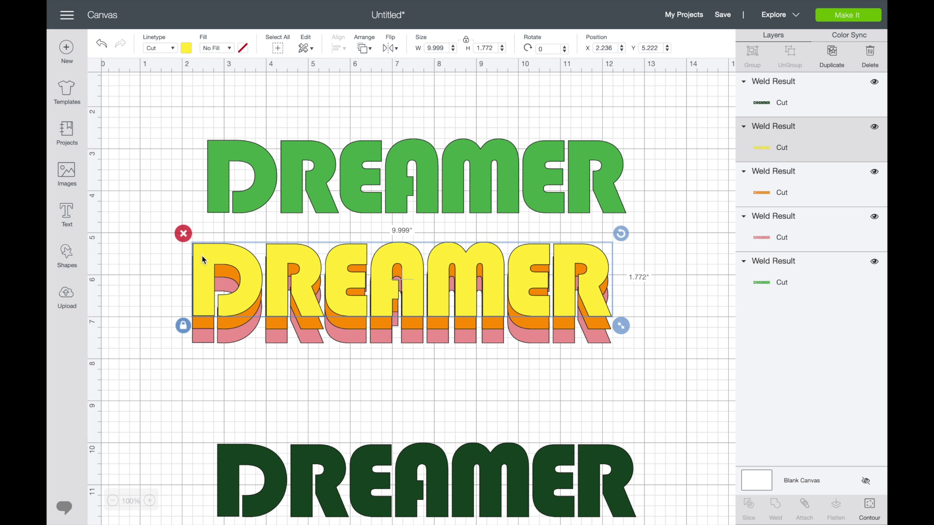
click(188, 387)
Step: Send the bright green word to the front and offset it slightly above the yellow one at about Y 4.875
click(253, 195)
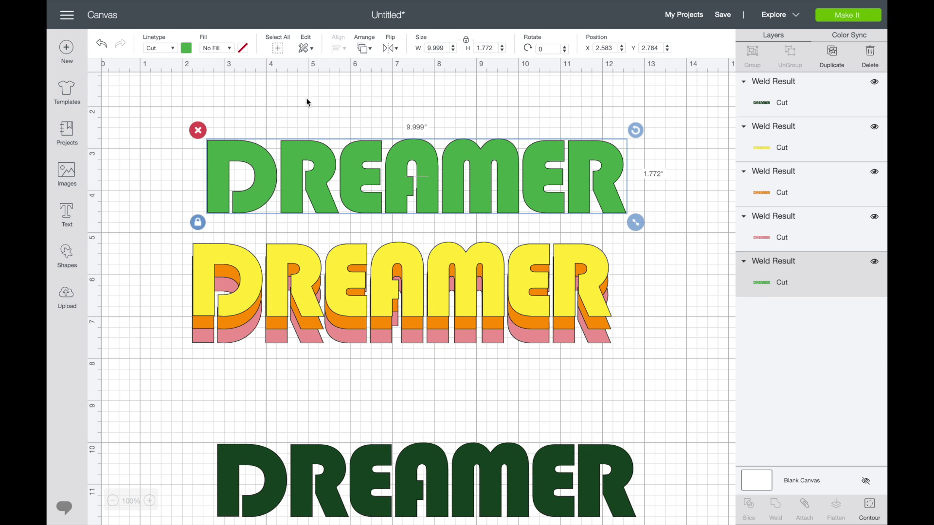
click(370, 45)
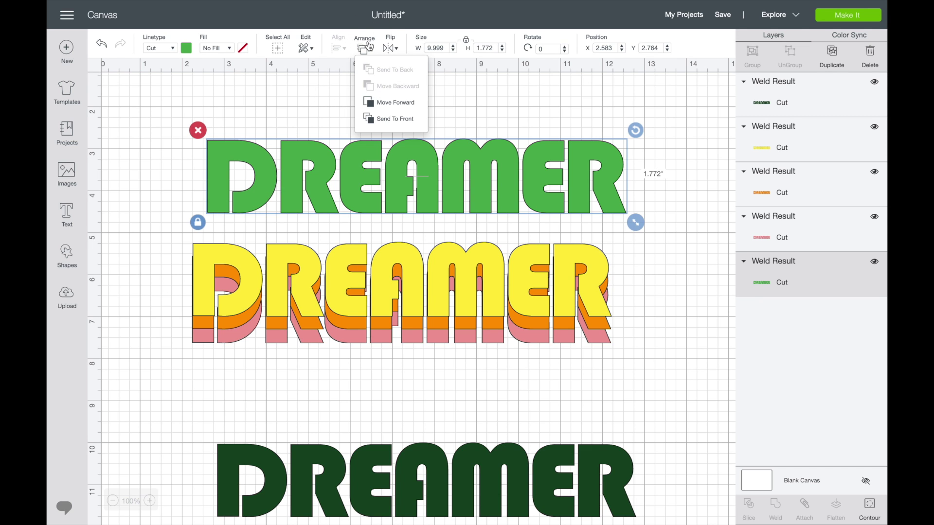
click(395, 116)
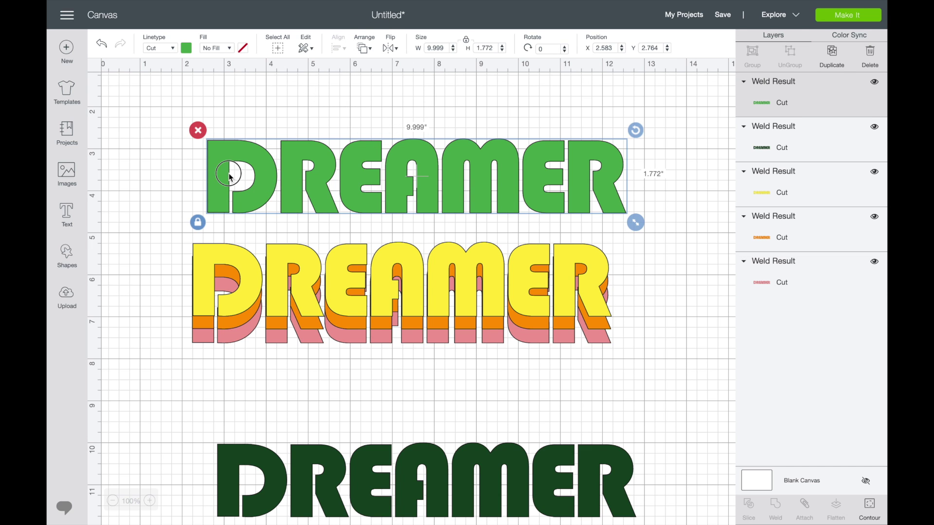
drag(230, 176, 201, 259)
click(170, 316)
Step: Align the left edges of the four stacked coloured words, then hide the separate dark green word below them
drag(173, 211, 457, 363)
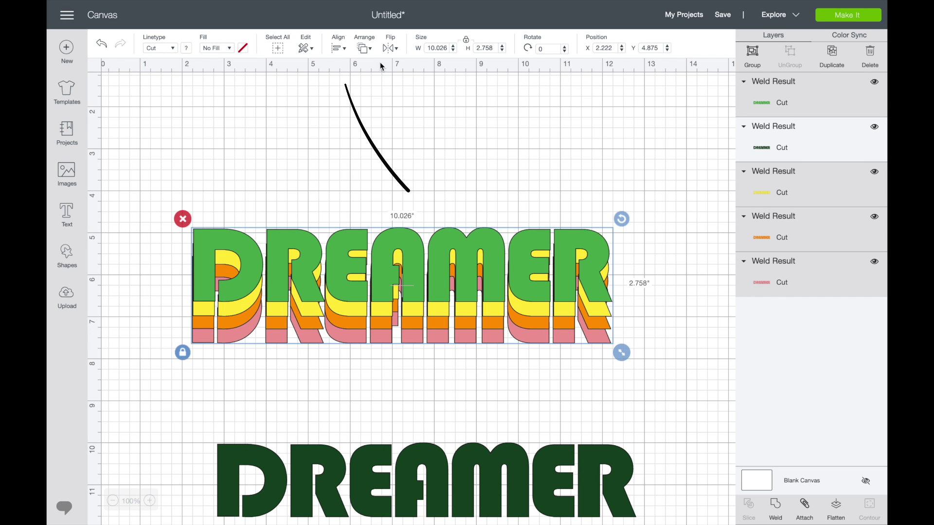
click(341, 47)
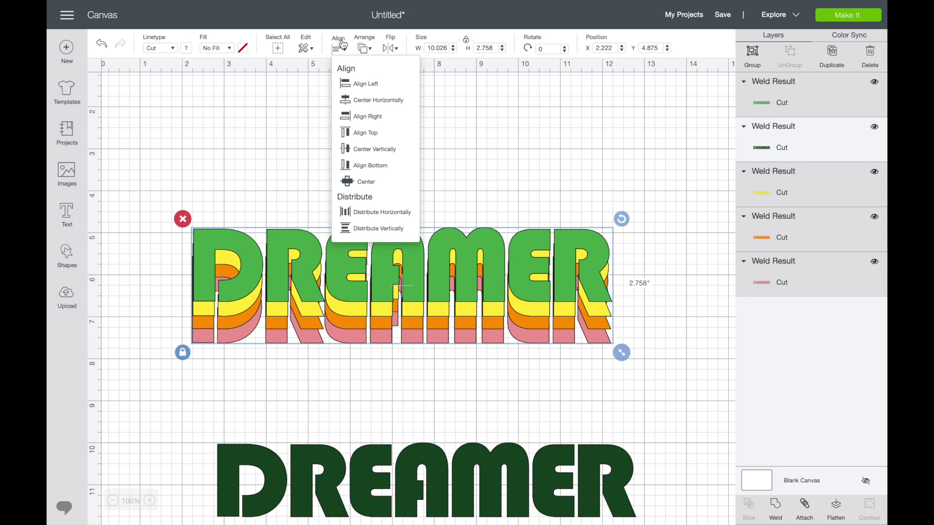
click(365, 84)
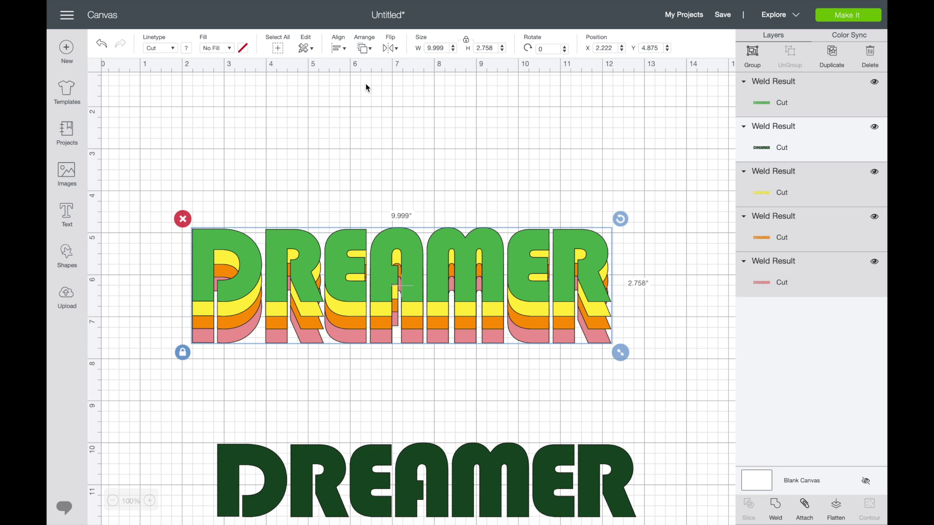
click(379, 129)
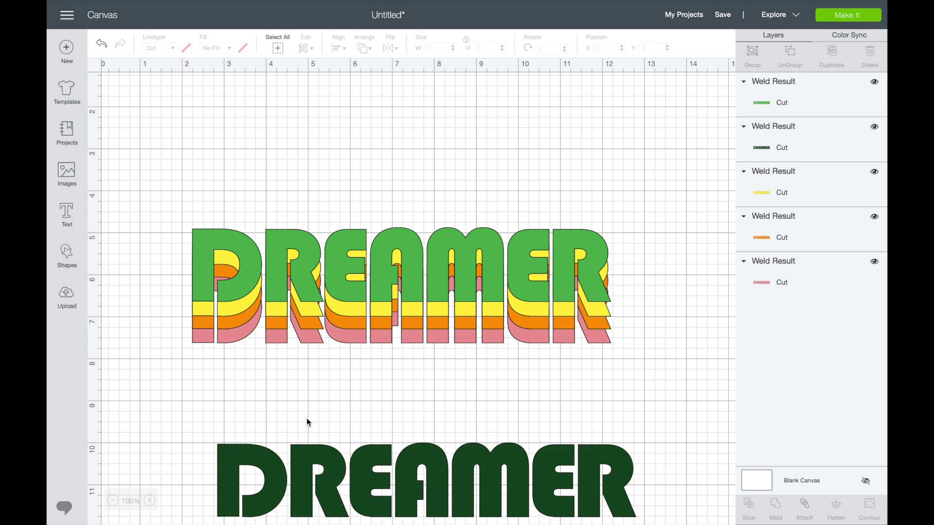
click(268, 451)
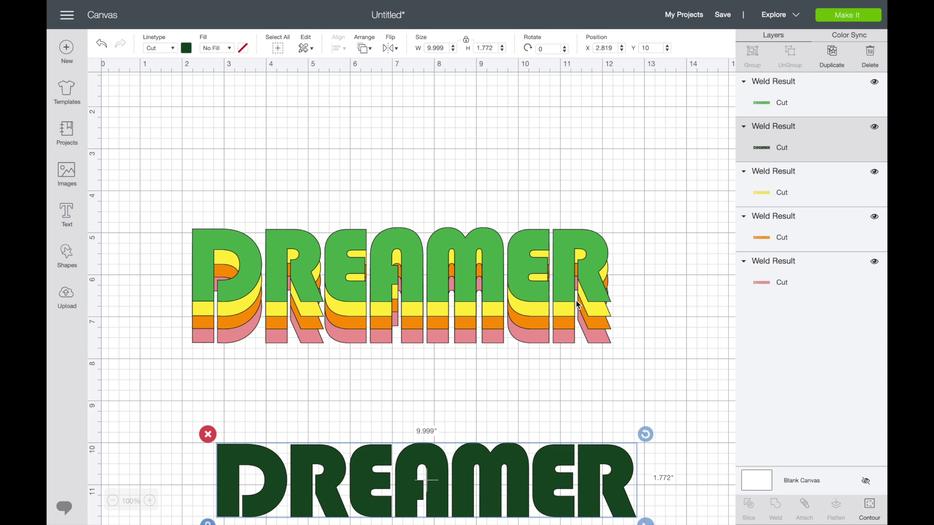
click(875, 127)
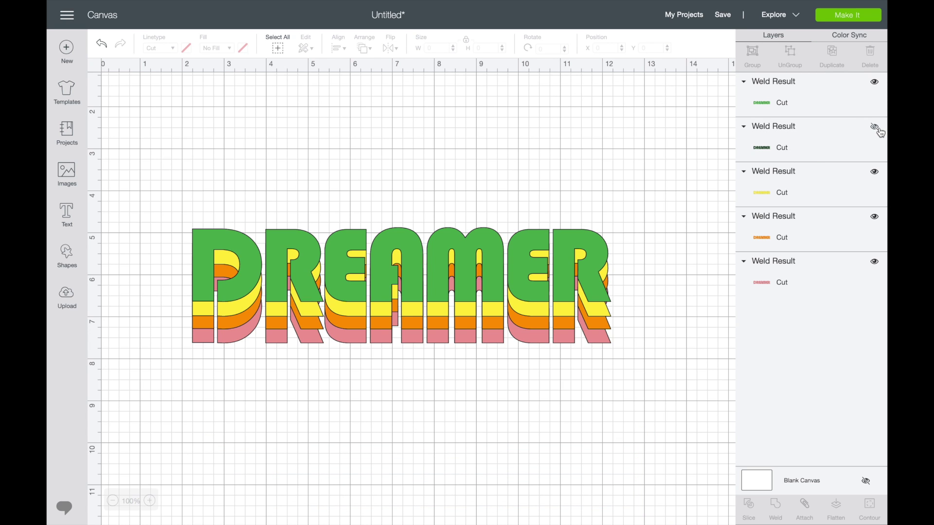
click(238, 341)
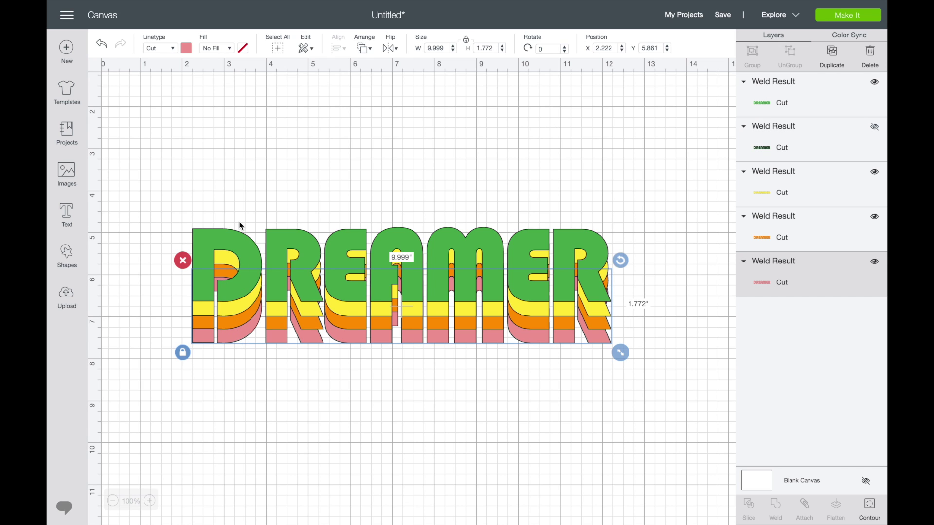
click(221, 359)
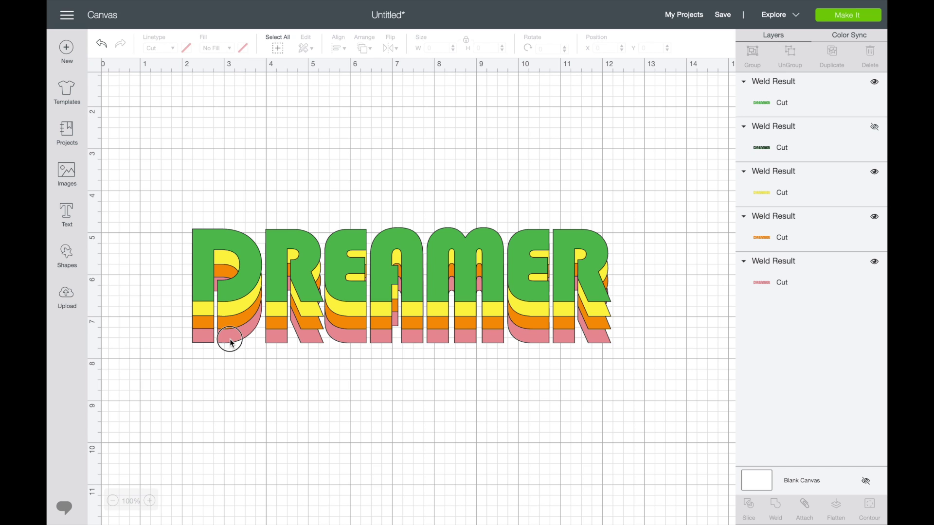
click(229, 341)
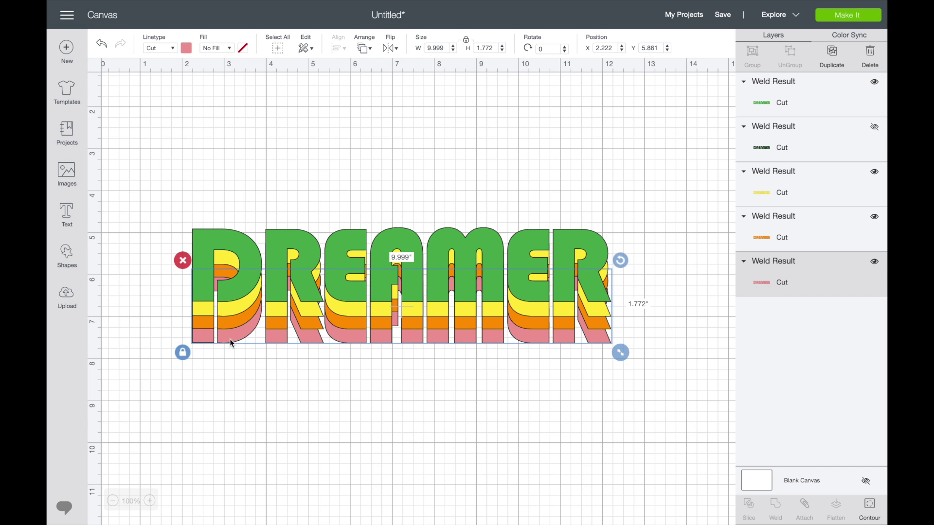
shift+super+click(277, 322)
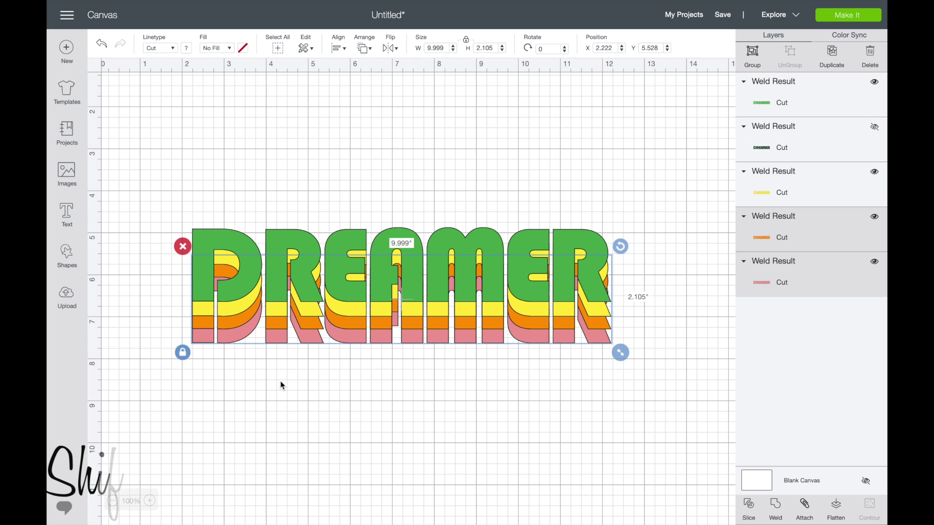
click(288, 356)
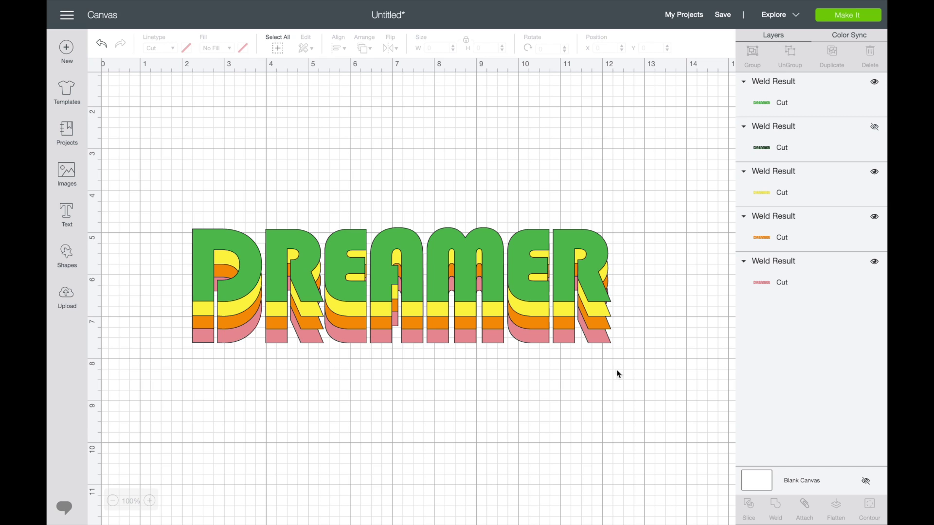
Step: Slice the pink and orange words against each other
click(771, 282)
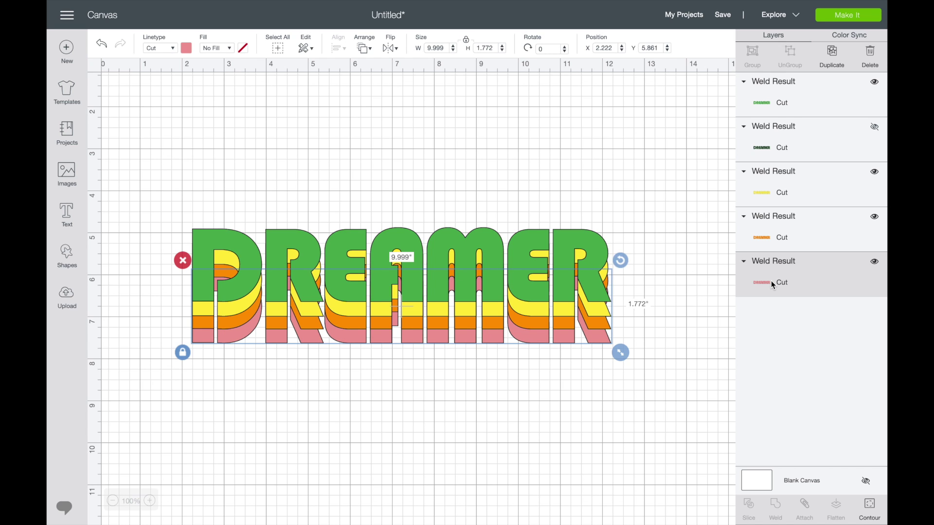
shift+click(769, 243)
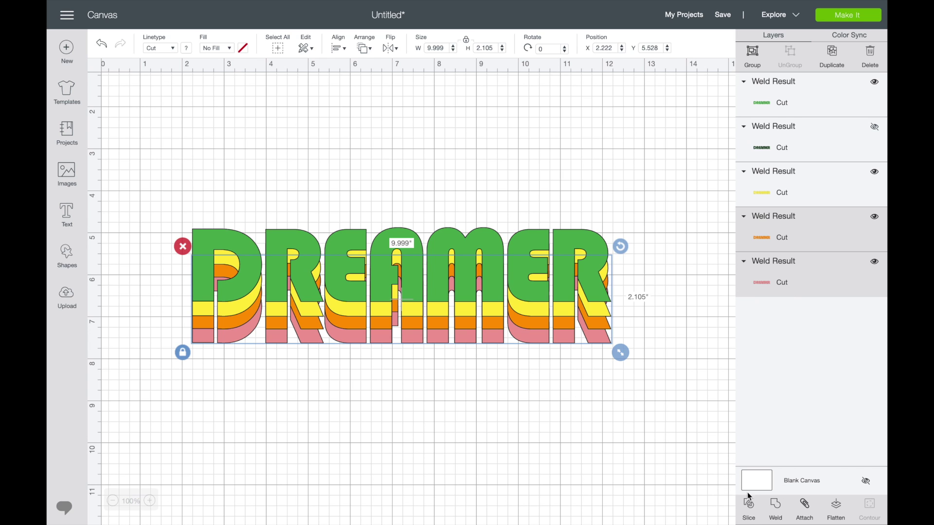
click(750, 506)
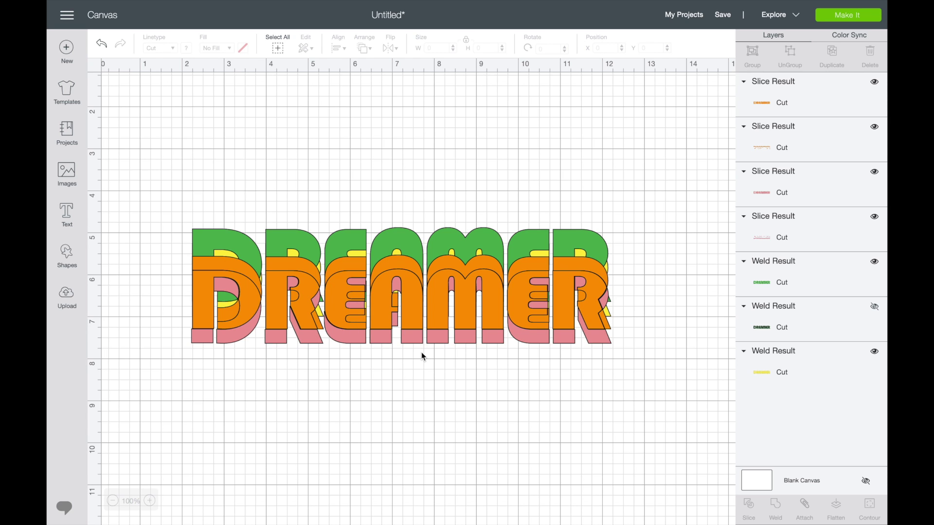
Step: Weld the two orange slice pieces back into one complete word
click(784, 104)
click(777, 144)
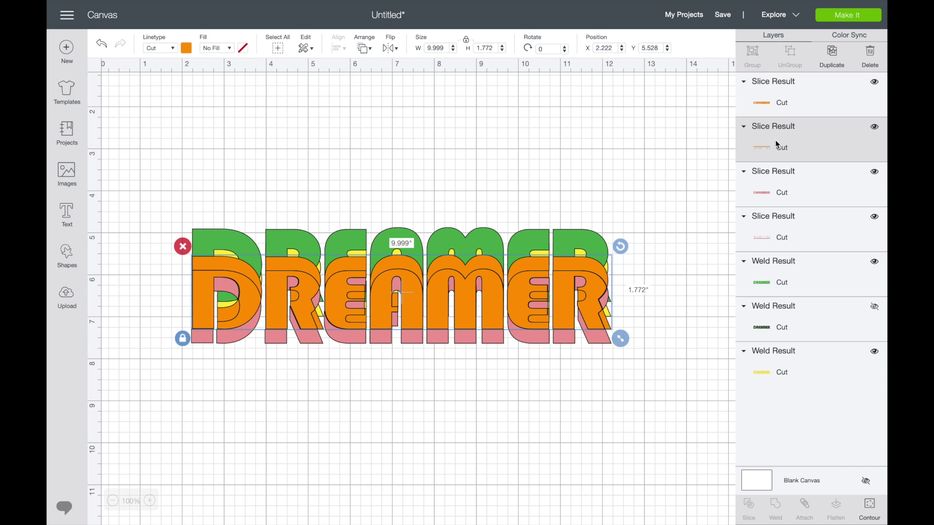
click(788, 104)
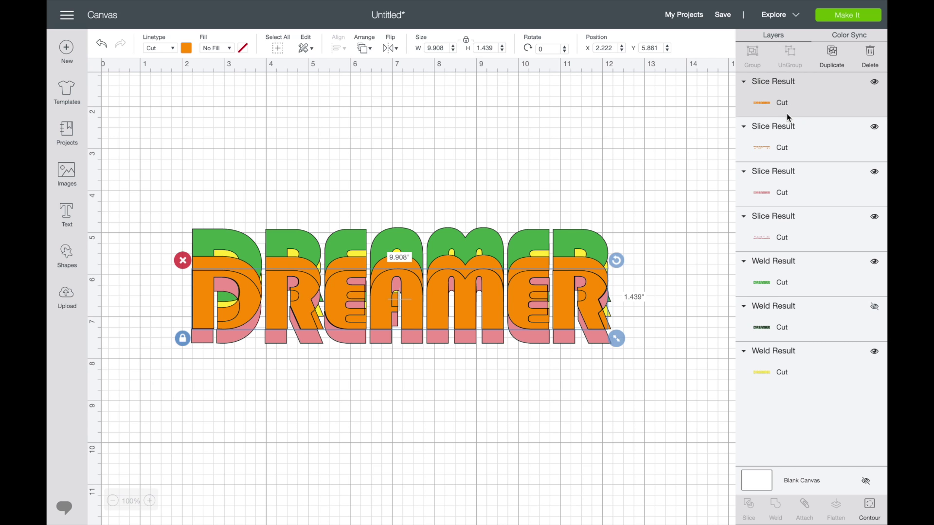
shift+click(786, 133)
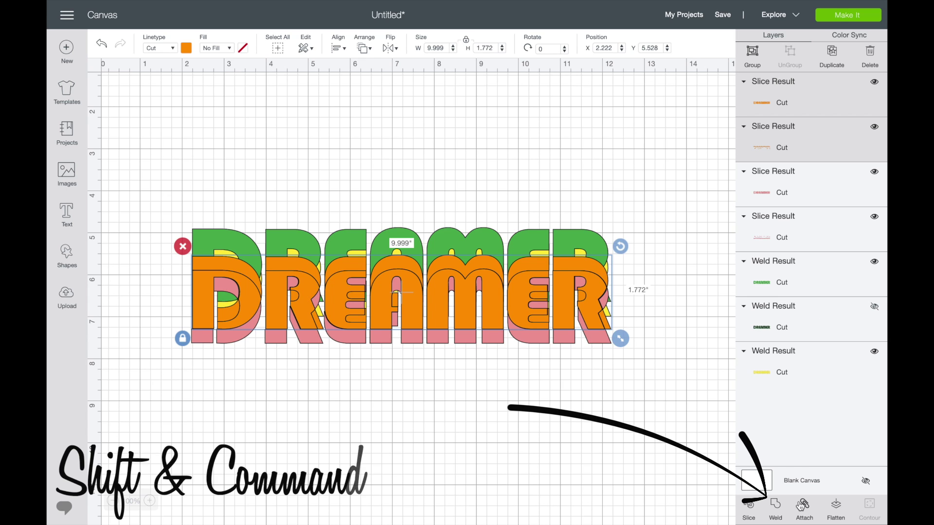
click(779, 509)
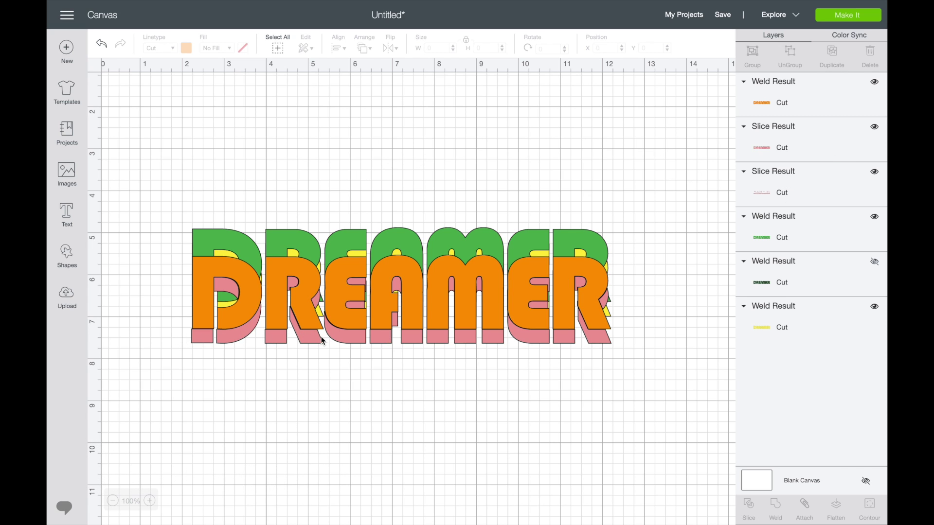
Step: Identify the two pink slice pieces by toggling their visibility, and delete the one that overlaps the orange word
click(875, 127)
click(875, 127)
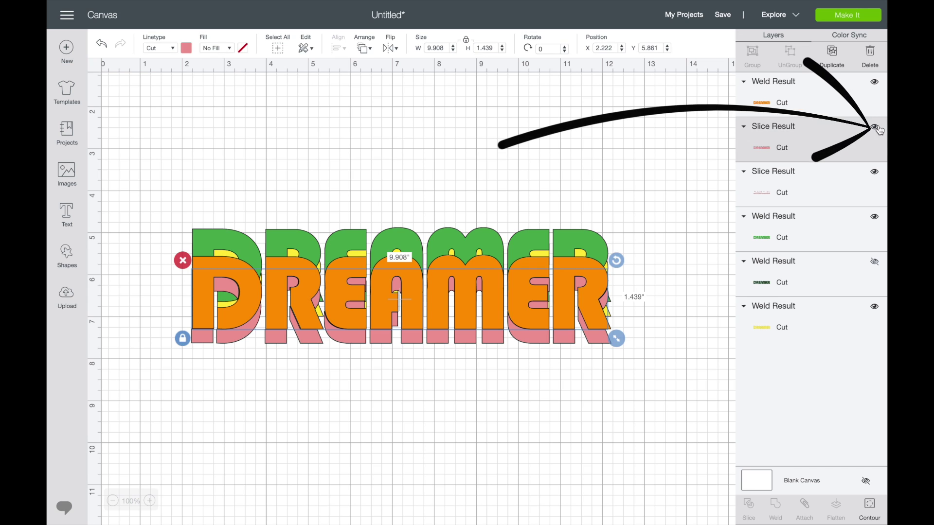
click(875, 172)
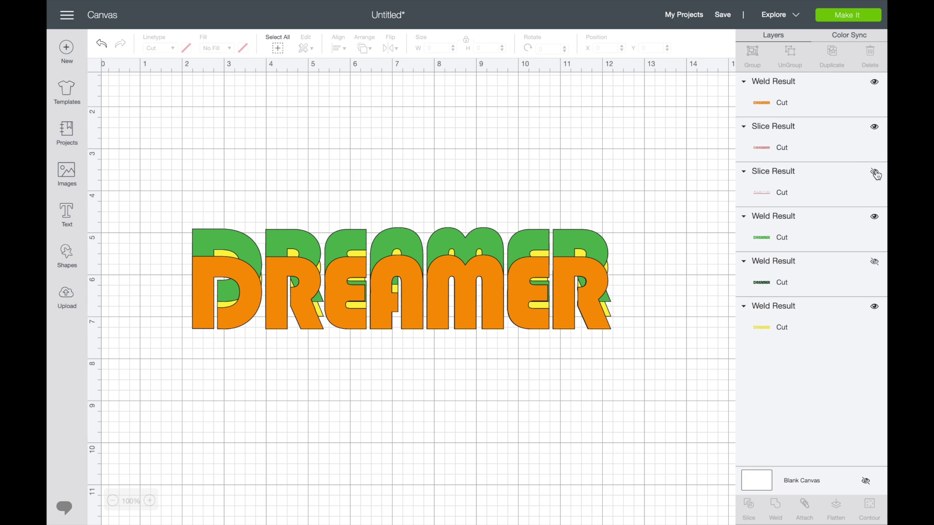
click(875, 173)
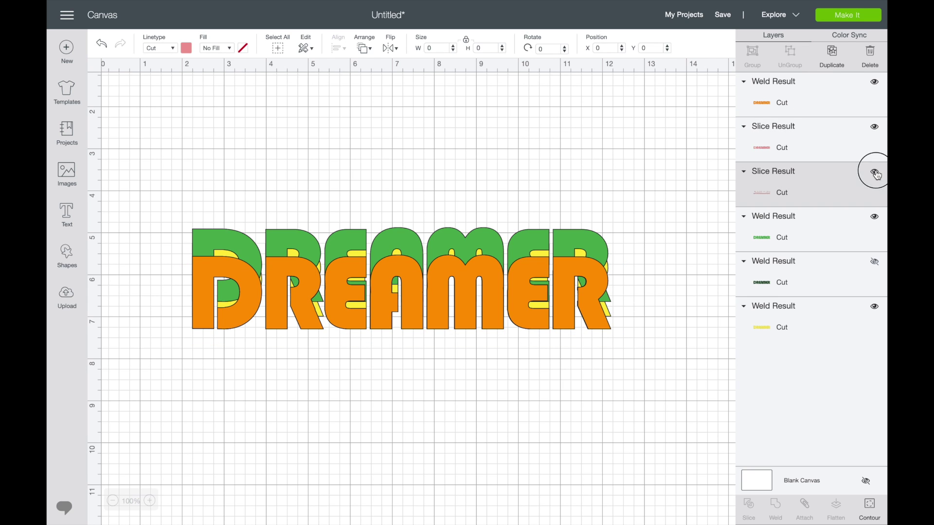
click(876, 128)
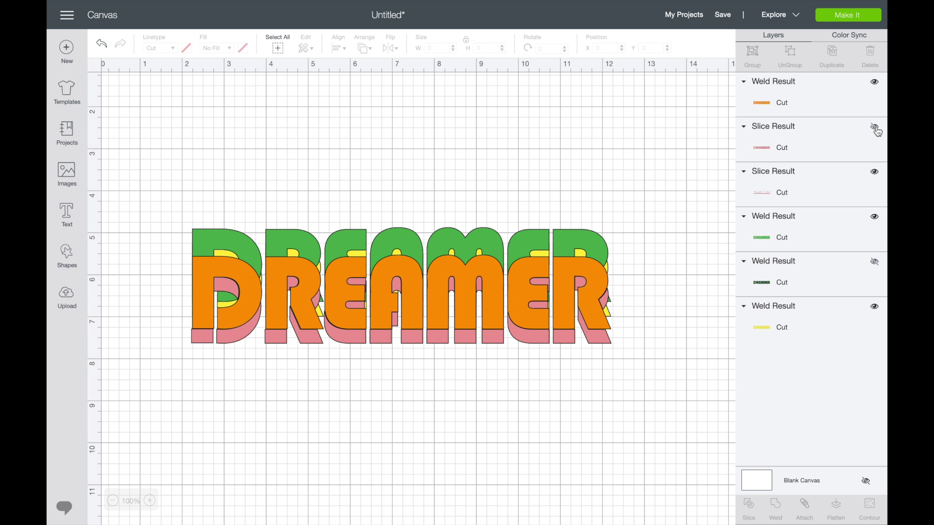
click(877, 130)
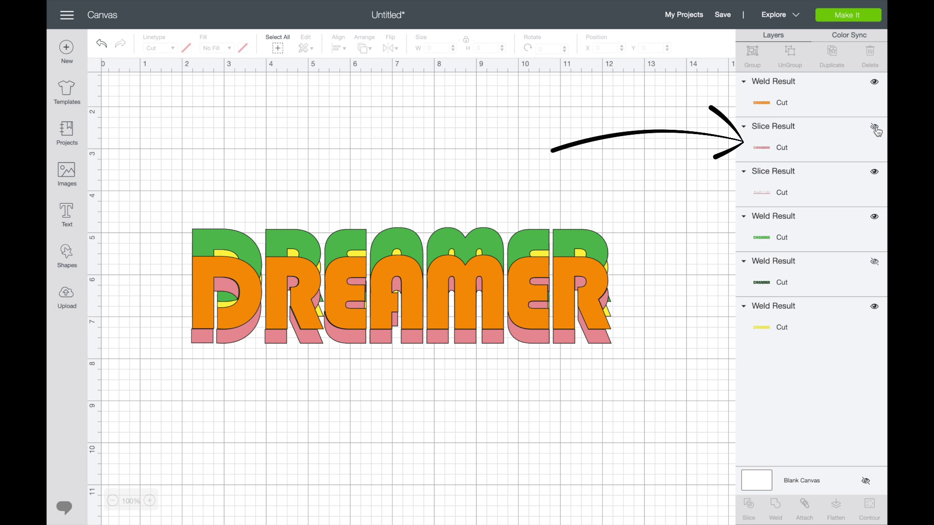
click(876, 128)
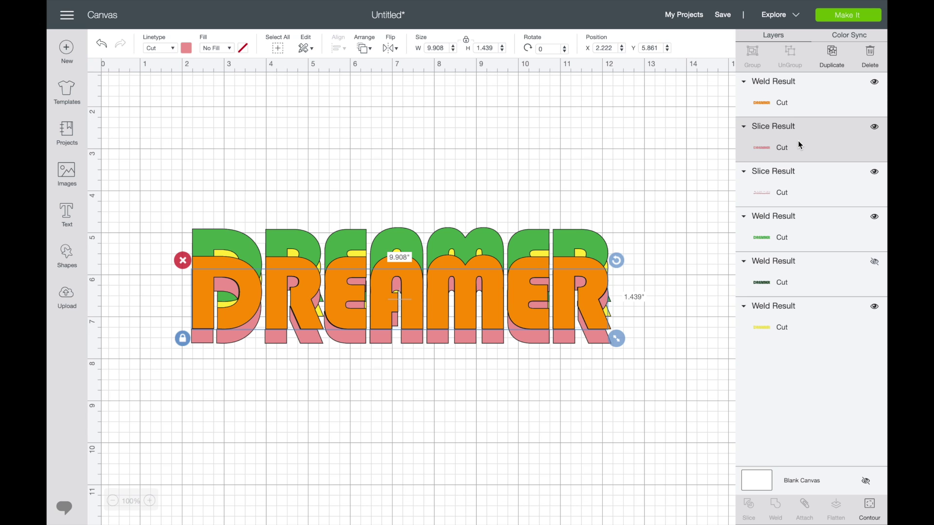
key(Delete)
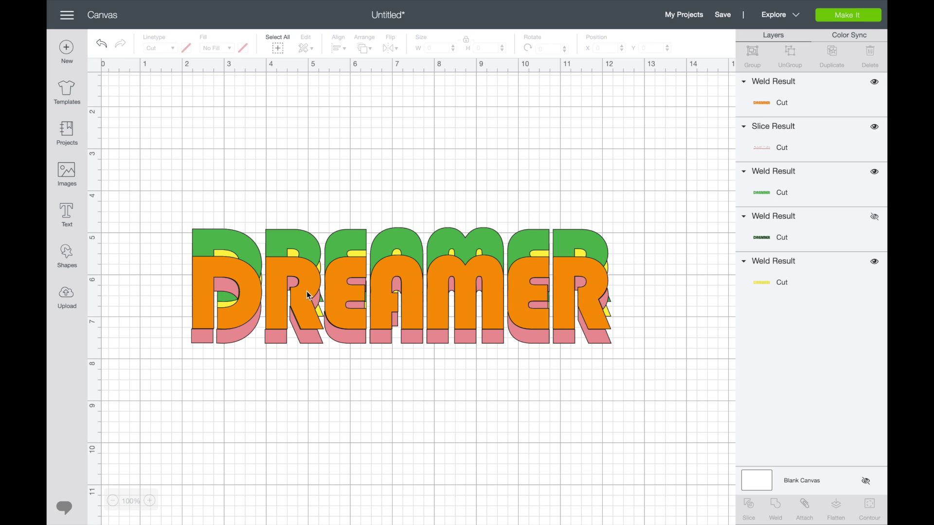
Step: Hide the orange and bright green words, leaving the yellow word and the remaining pink pieces visible
click(875, 131)
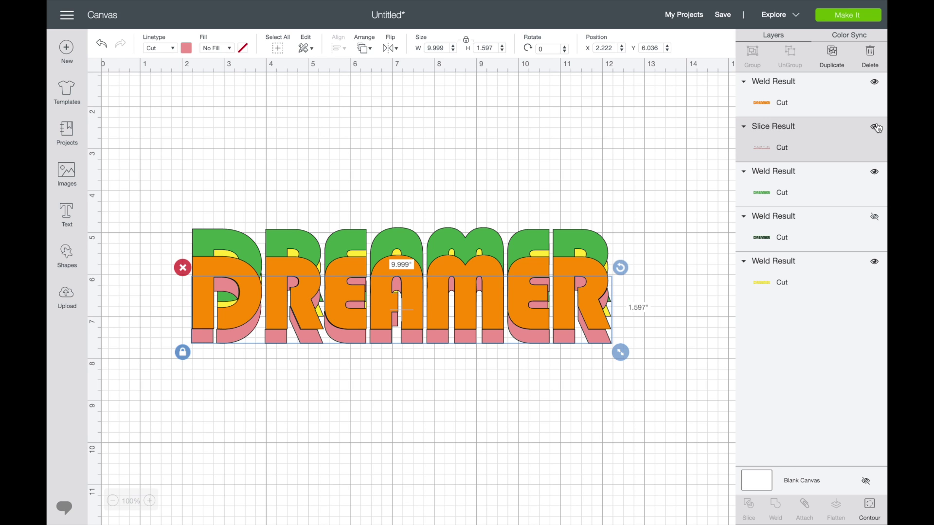
click(875, 82)
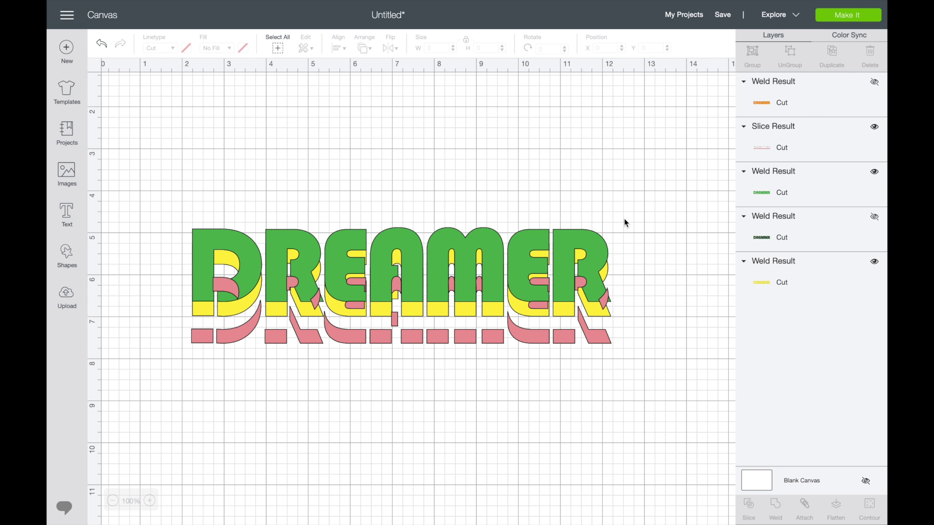
click(875, 172)
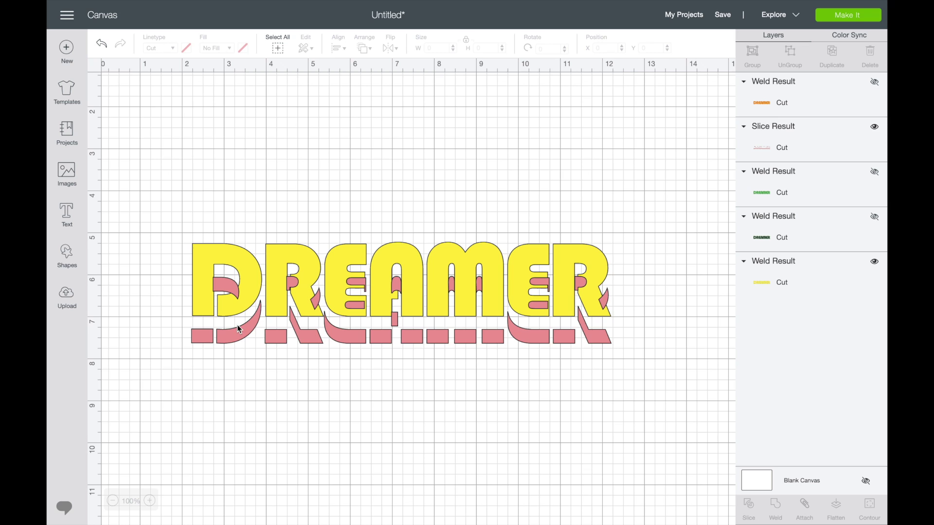
Step: Send the yellow word to the front and slice it against the remaining pink pieces
click(239, 262)
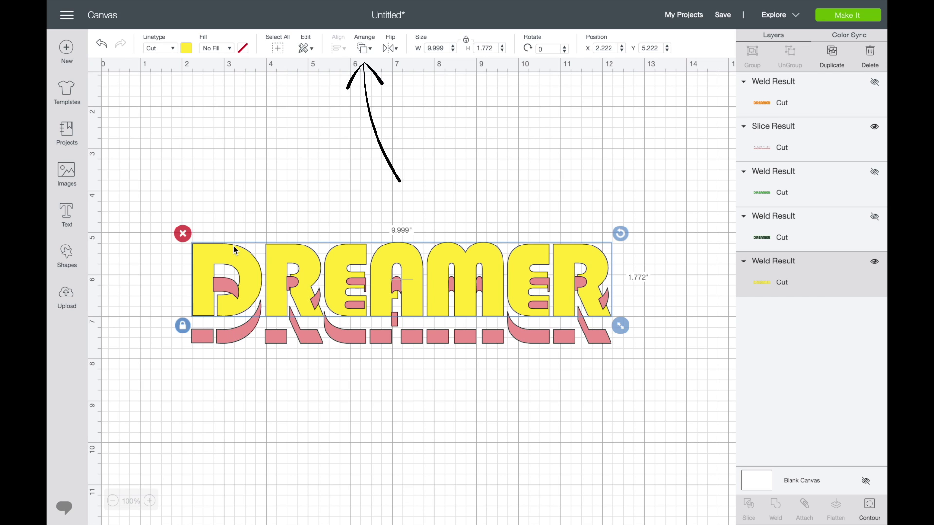
click(362, 49)
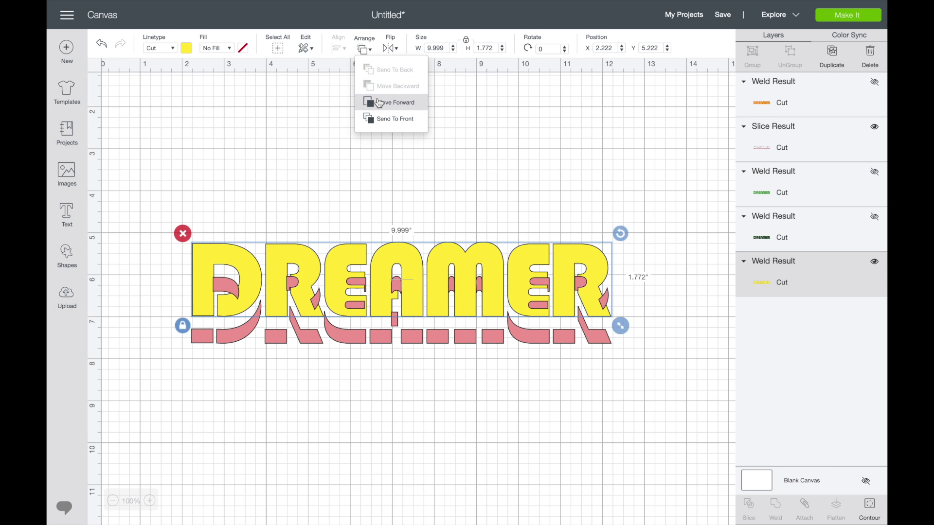
click(383, 118)
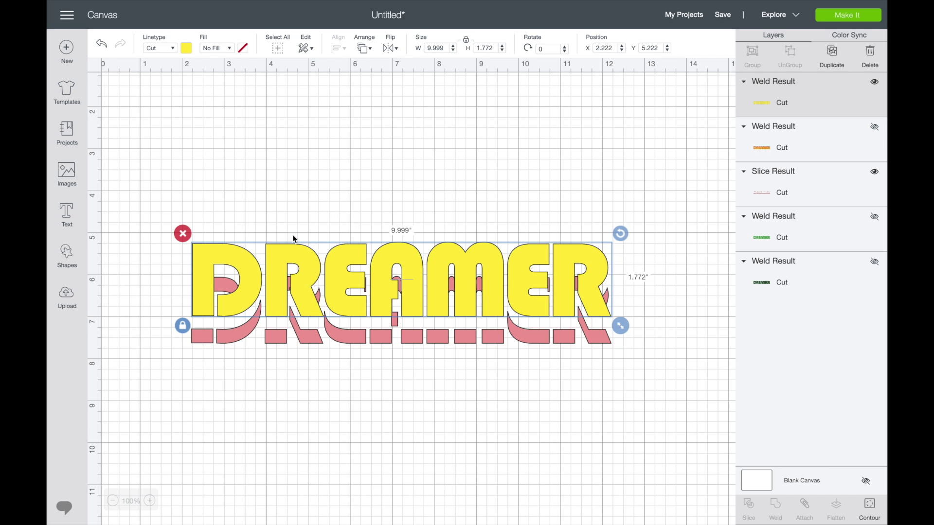
shift+click(225, 336)
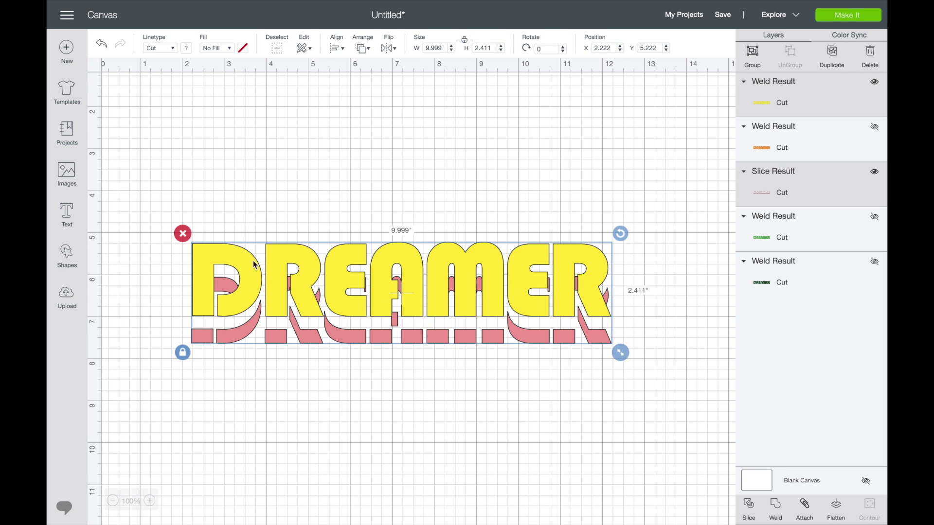
click(748, 507)
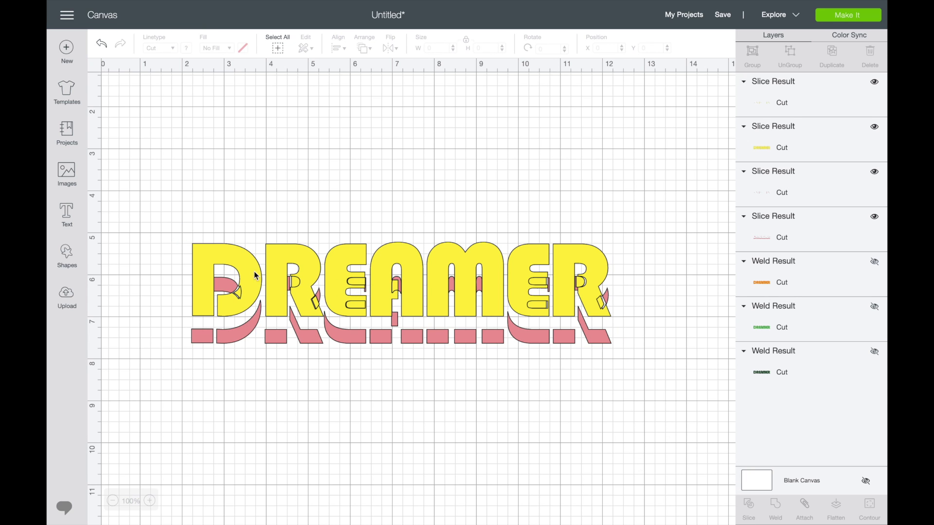
Step: Weld the two yellow slice pieces back into one complete word
click(805, 100)
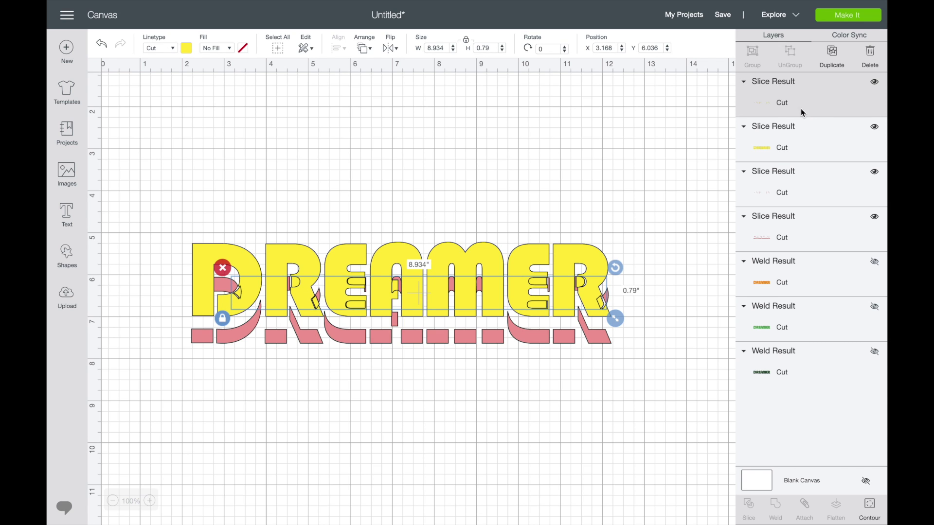
shift+click(798, 129)
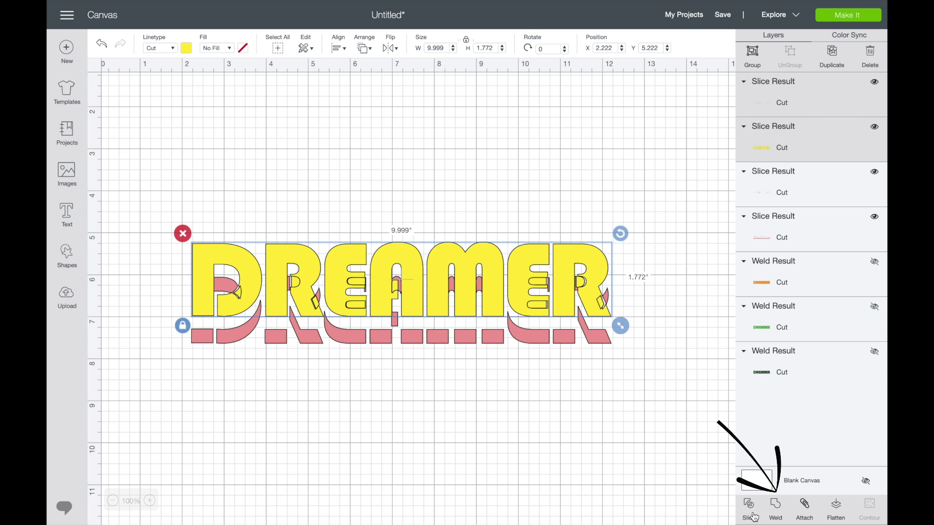
click(774, 514)
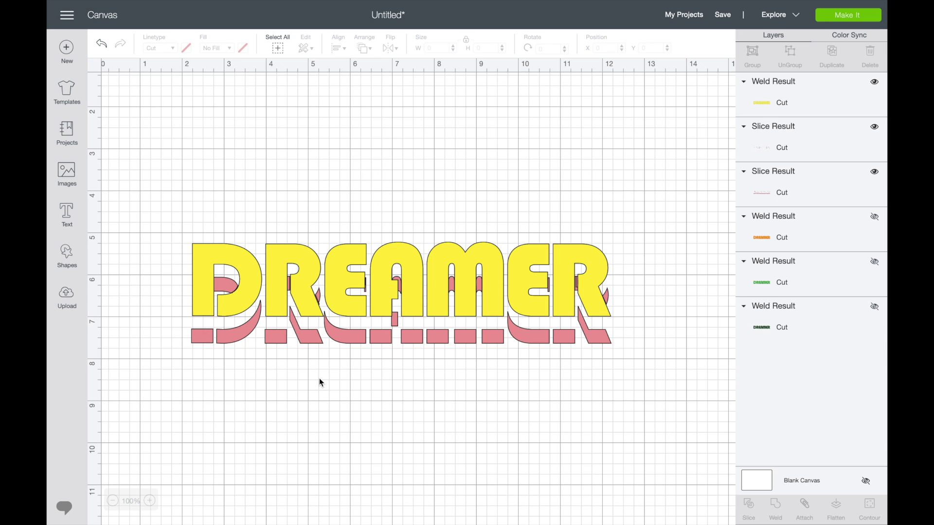
Step: Delete the pink slice piece that overlaps the yellow word
click(244, 341)
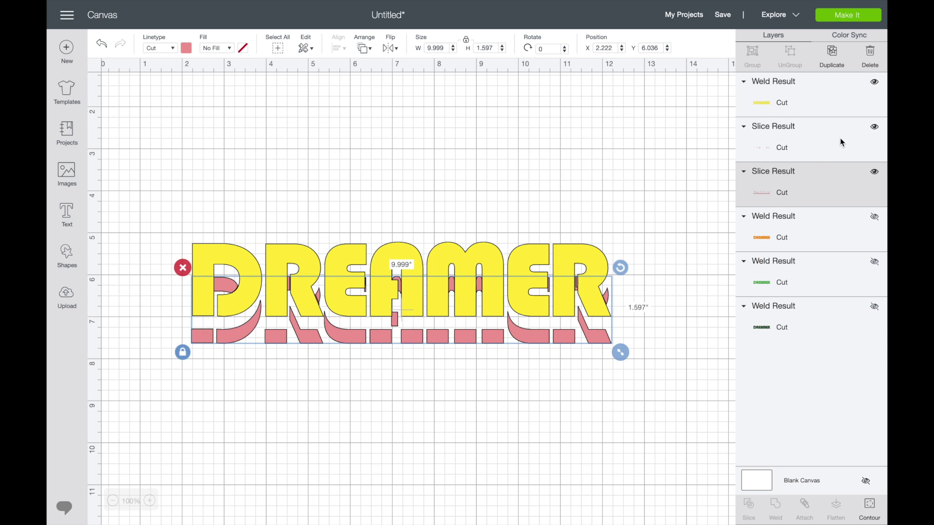
click(815, 139)
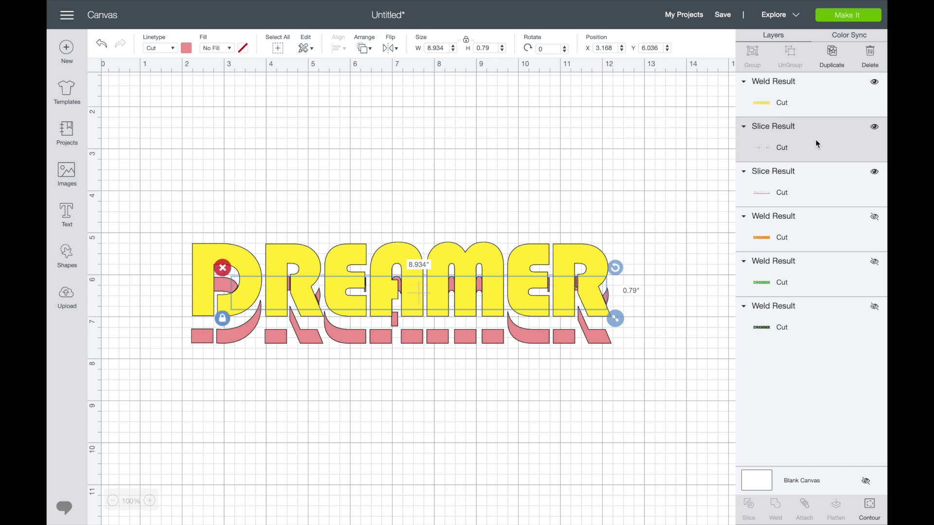
key(Delete)
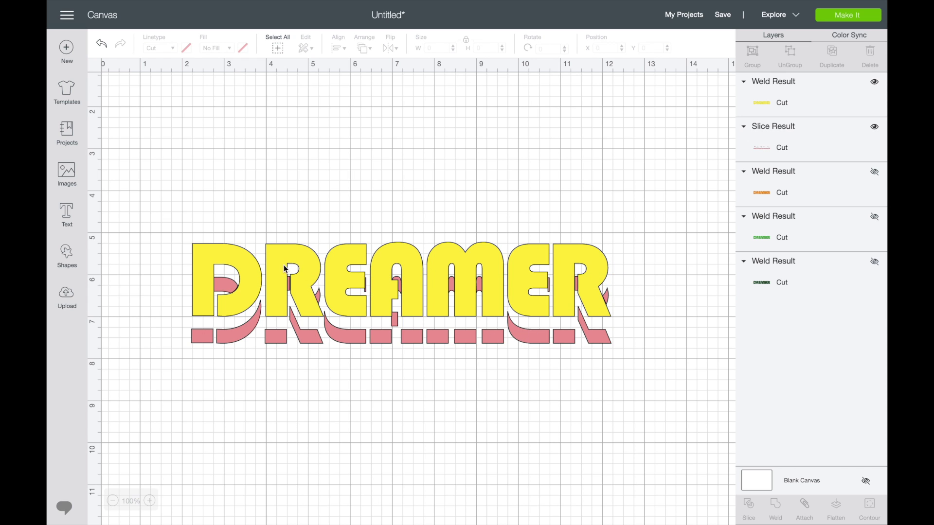
Step: Hide the yellow word and show the bright green word over the remaining pink pieces
click(871, 87)
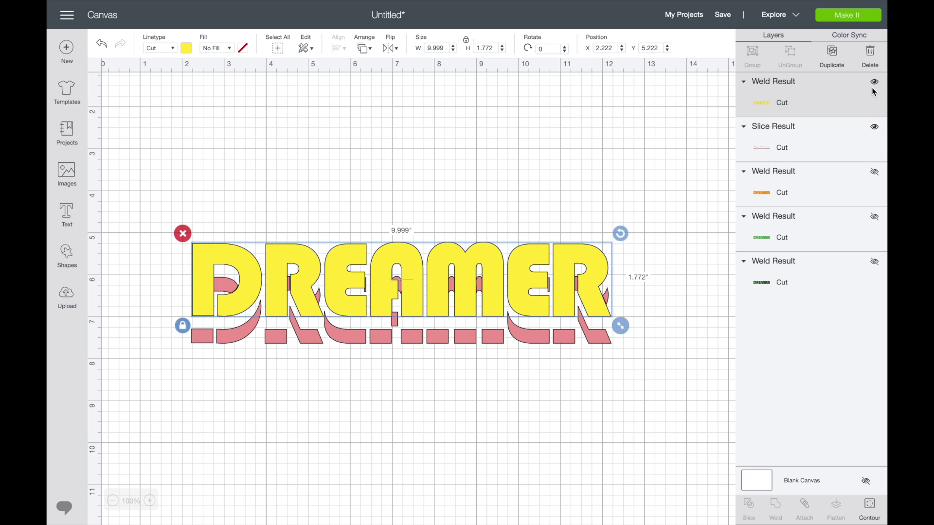
click(874, 83)
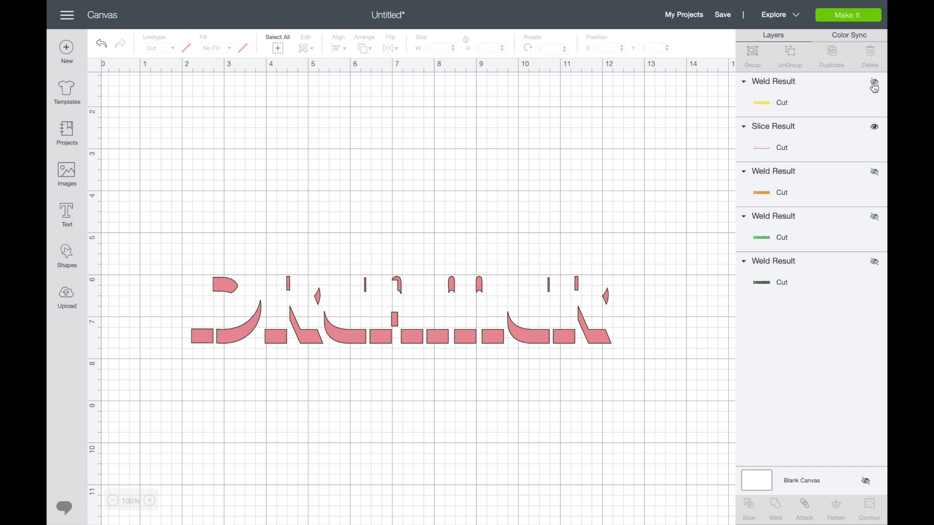
click(876, 220)
click(874, 217)
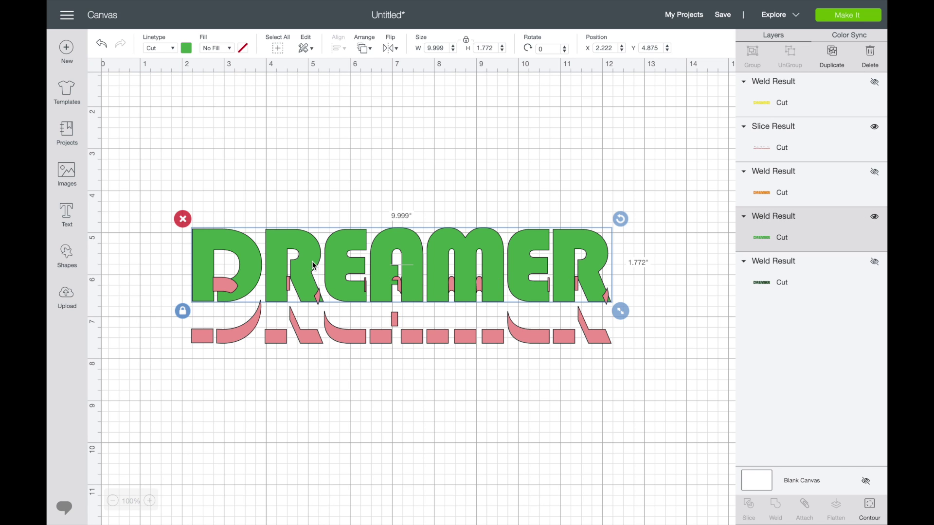
Step: Send the bright green word to the front and slice it against the remaining pink pieces
click(364, 49)
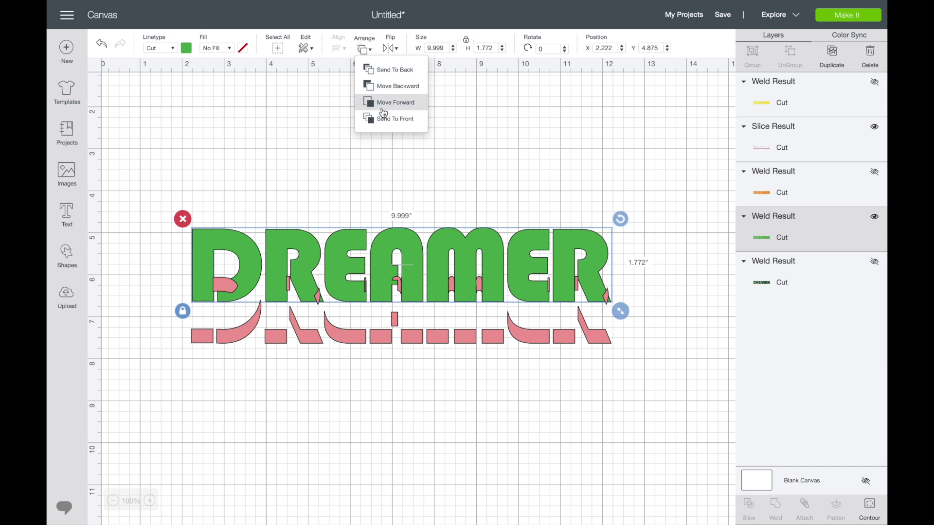
click(394, 121)
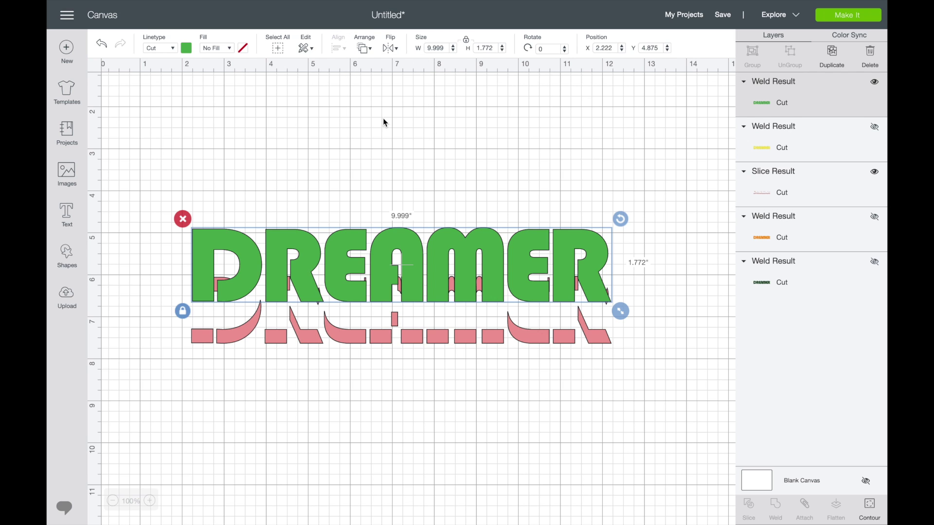
shift+click(210, 341)
click(392, 436)
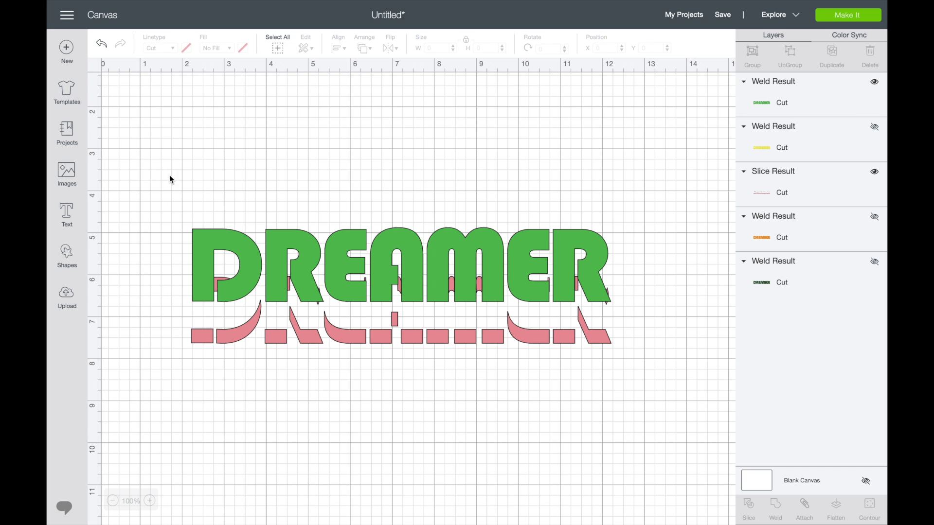
drag(169, 174, 631, 375)
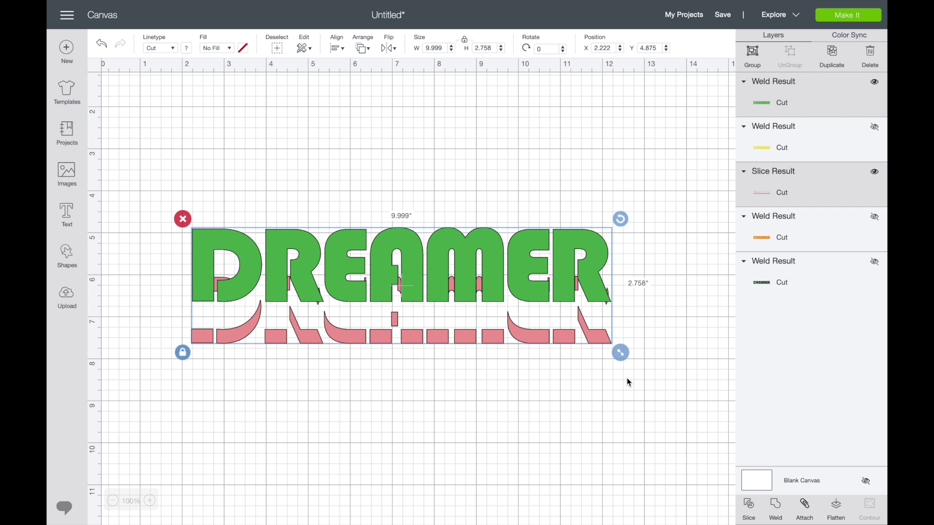
click(752, 505)
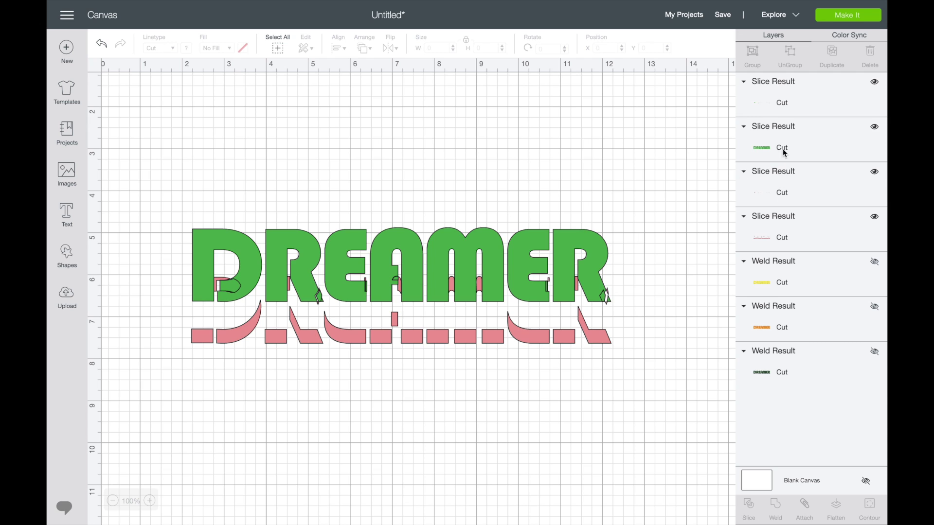
Step: Weld the two bright green slice pieces back into one complete word
click(777, 106)
shift+click(777, 128)
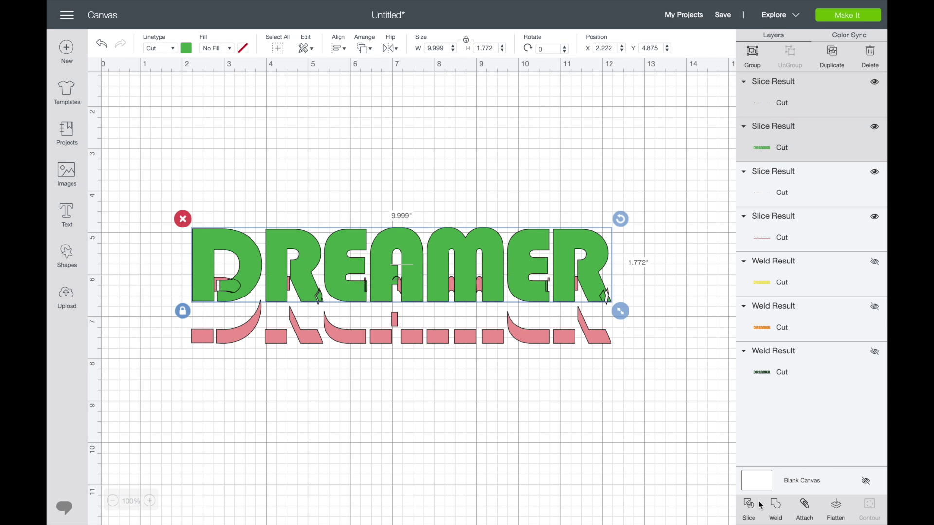
click(777, 509)
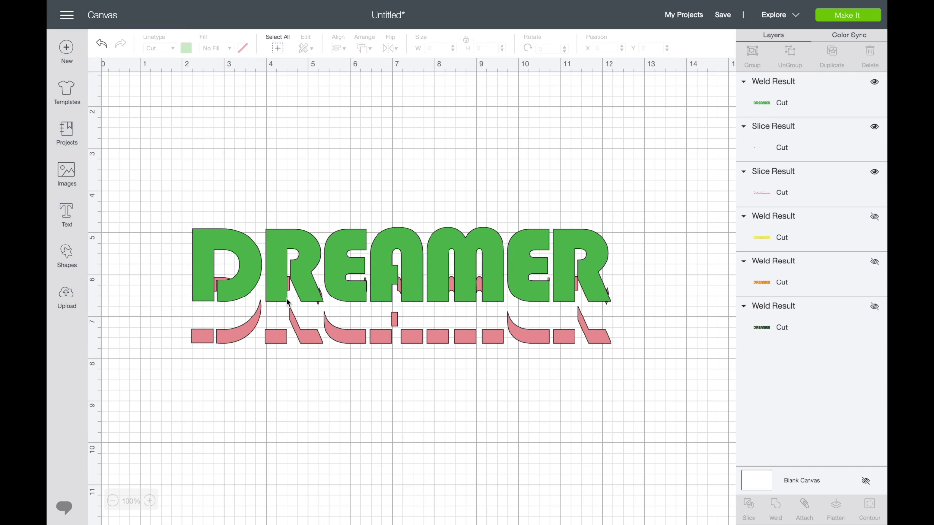
Step: Delete the pink slice piece that overlaps the bright green word, and select the remaining pink pieces
click(259, 325)
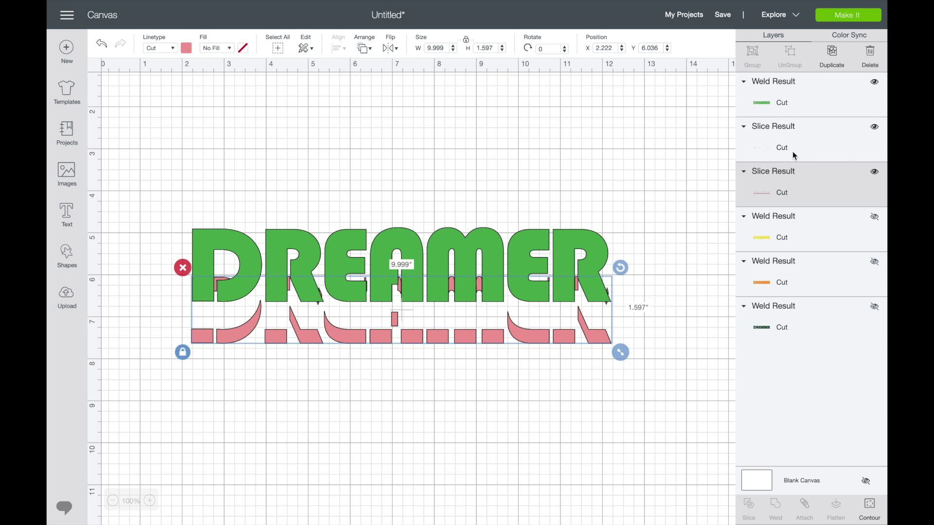
click(756, 152)
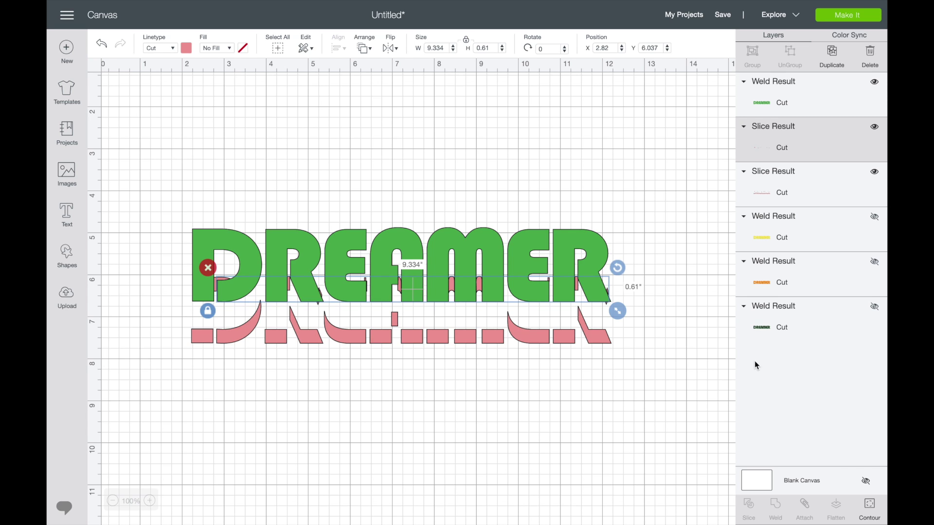
key(Delete)
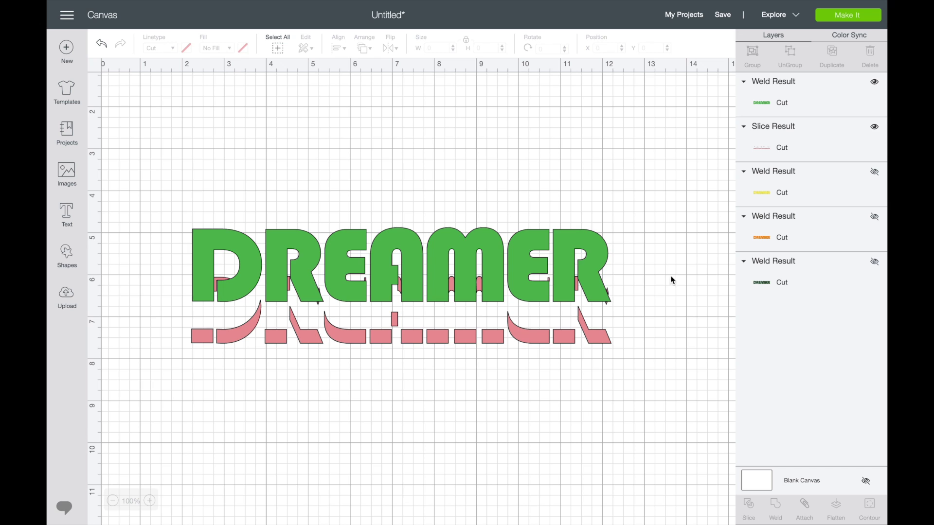
click(540, 338)
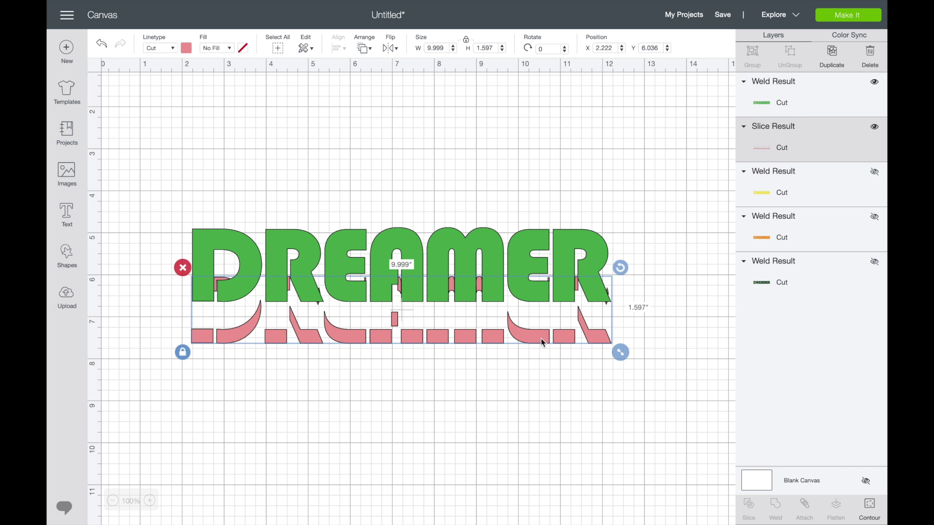
Step: Hide the remaining pink pieces and the bright green word, and show the orange and yellow words
click(875, 128)
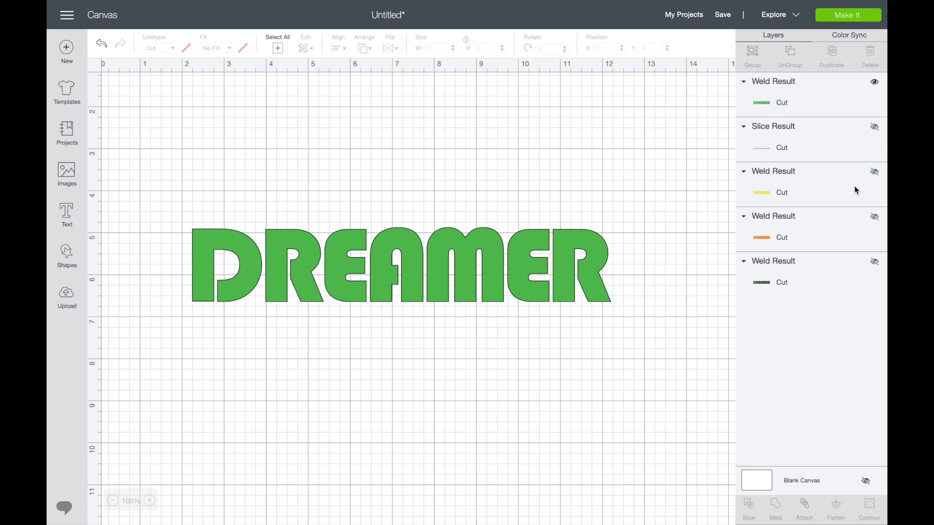
click(874, 217)
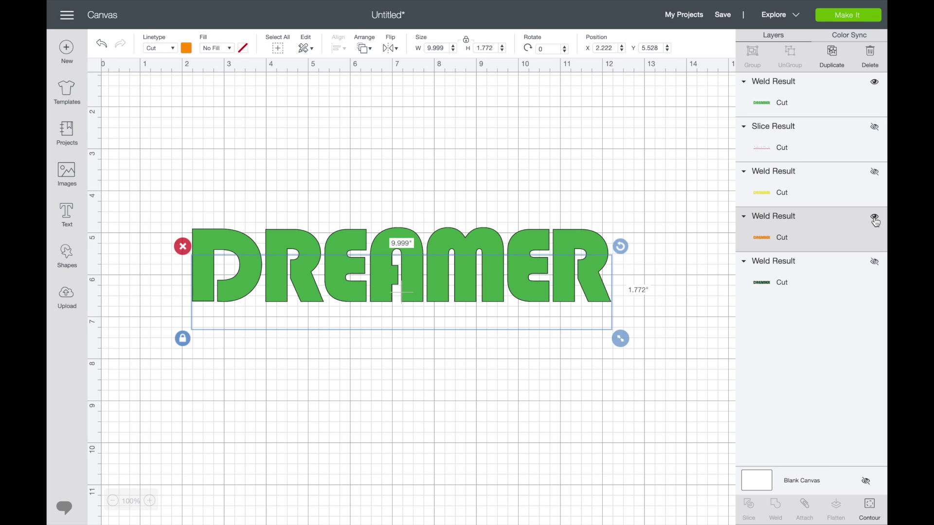
click(875, 171)
click(874, 82)
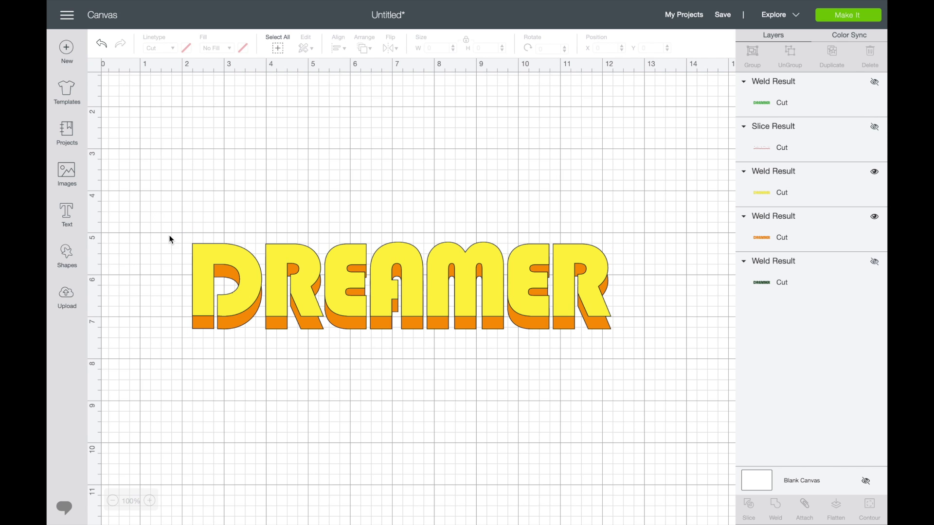
Step: Slice the yellow word against the orange word and weld the two yellow slice pieces back into one complete word
drag(170, 230, 419, 334)
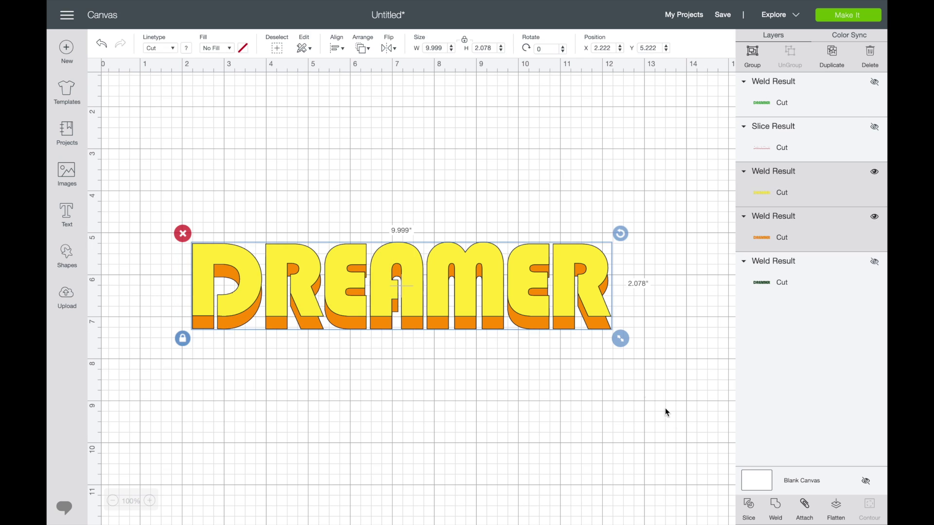
click(758, 511)
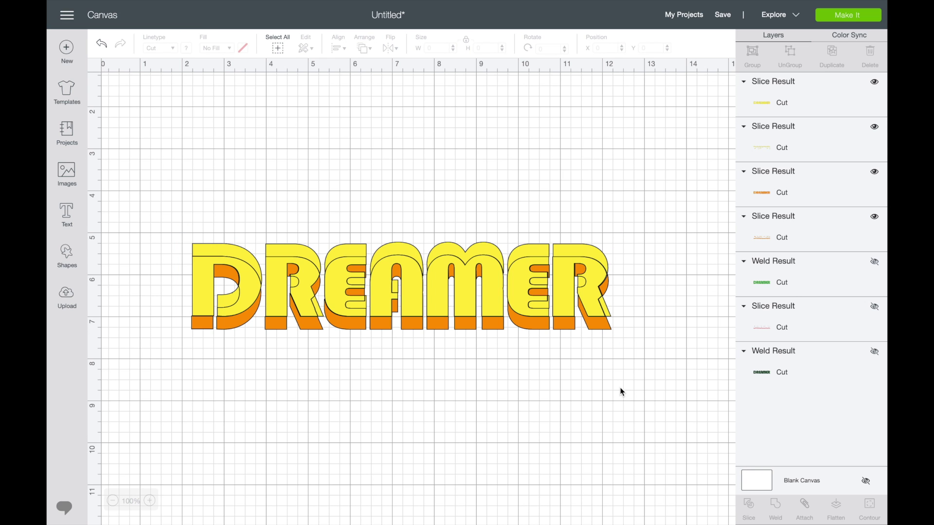
click(798, 107)
shift+click(794, 131)
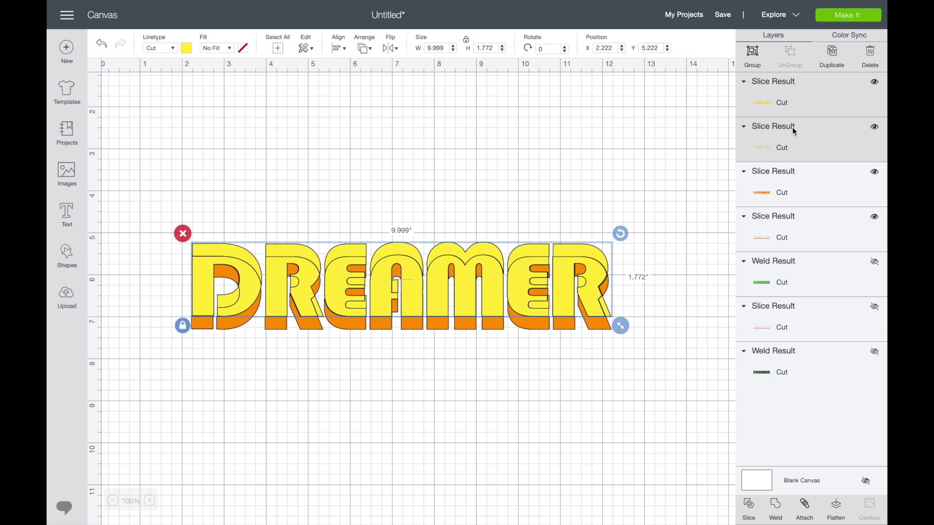
click(776, 509)
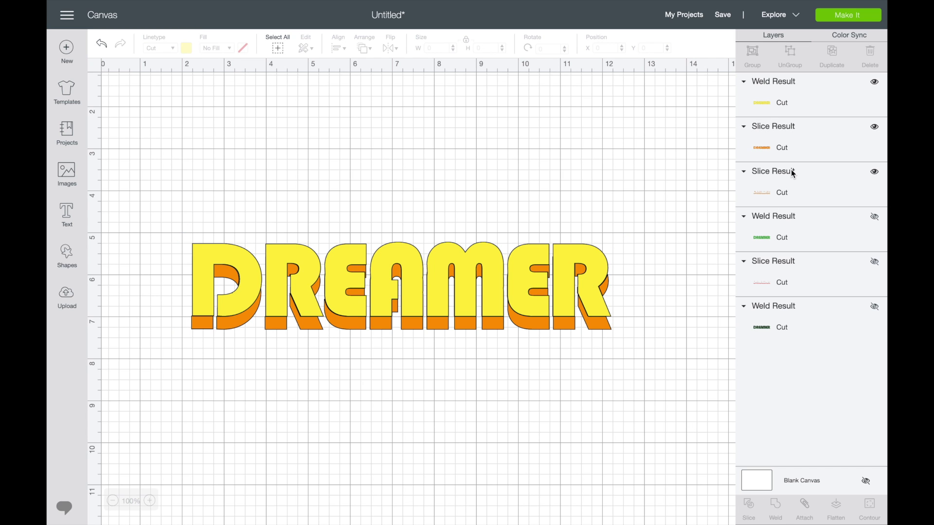
Step: Compare the two orange slice pieces by toggling their visibility, and delete the one that overlaps the yellow word
click(785, 199)
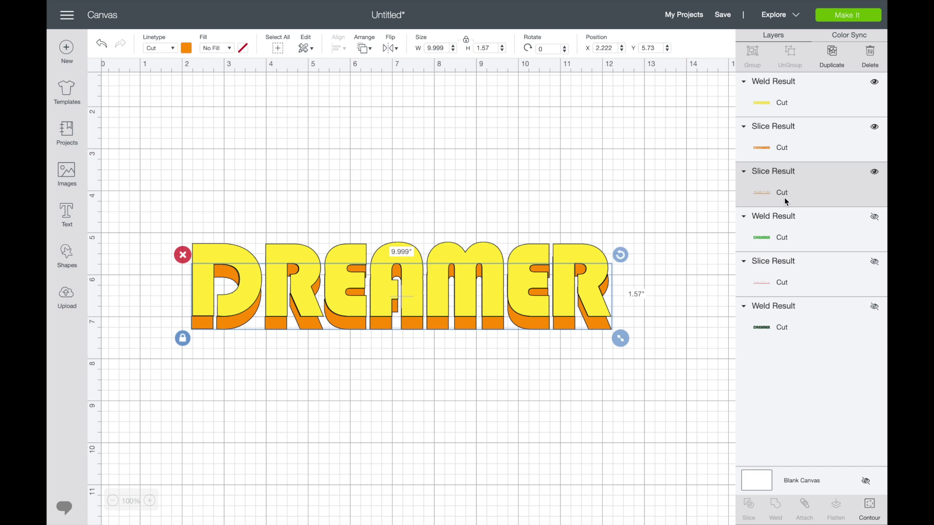
click(876, 173)
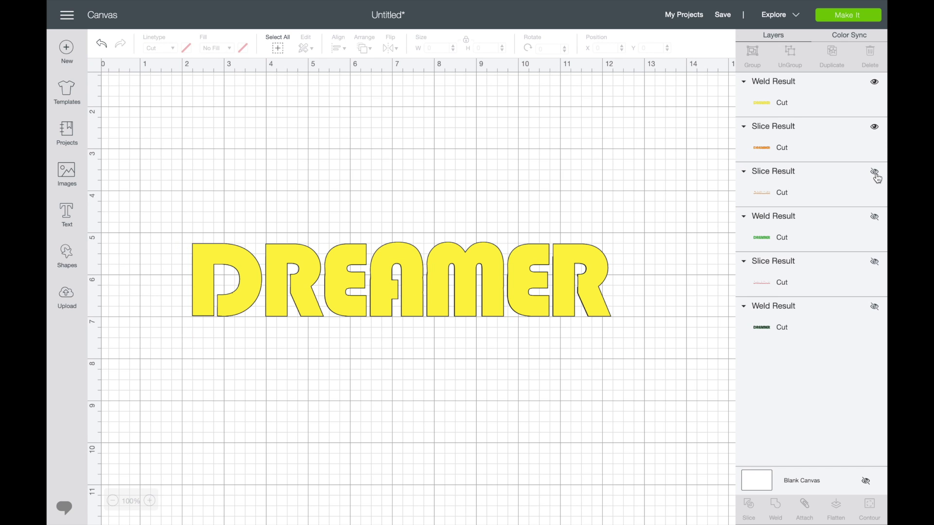
click(876, 174)
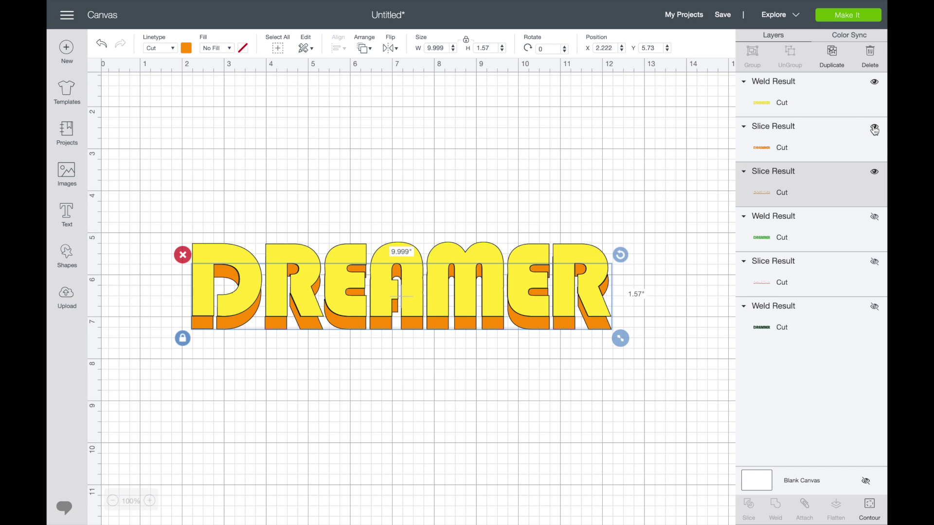
click(875, 129)
click(874, 129)
click(781, 148)
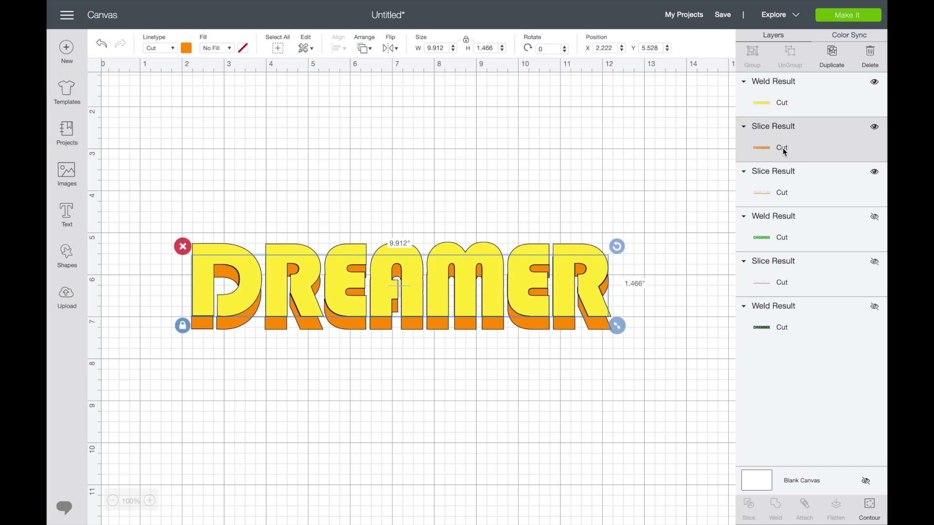
key(Delete)
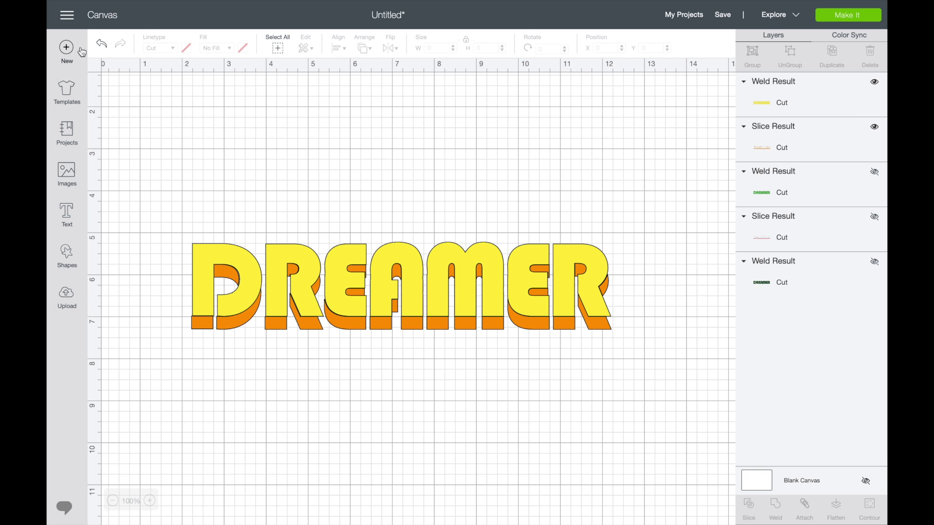
click(101, 44)
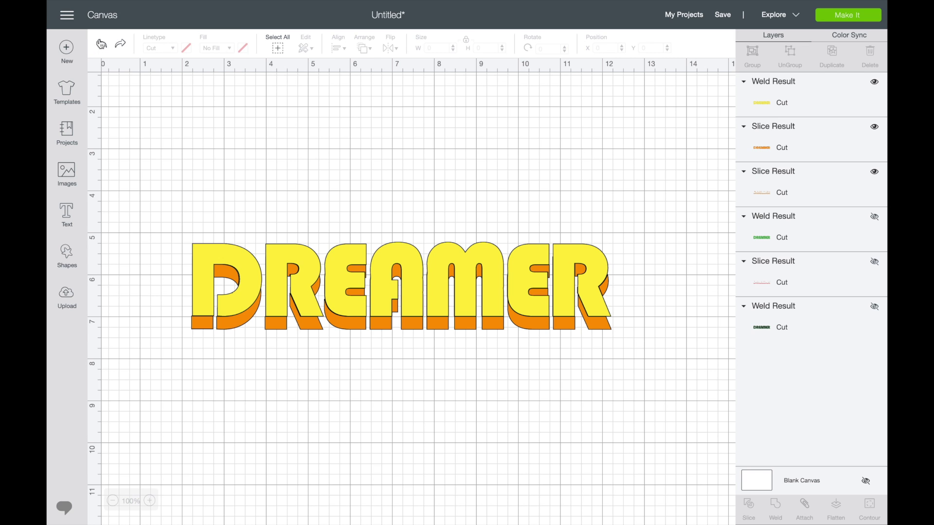
click(761, 151)
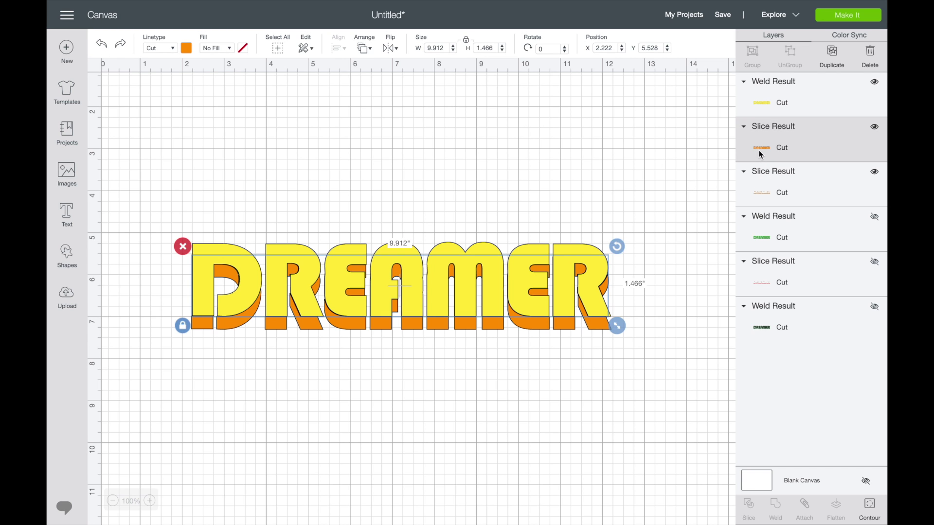
key(Delete)
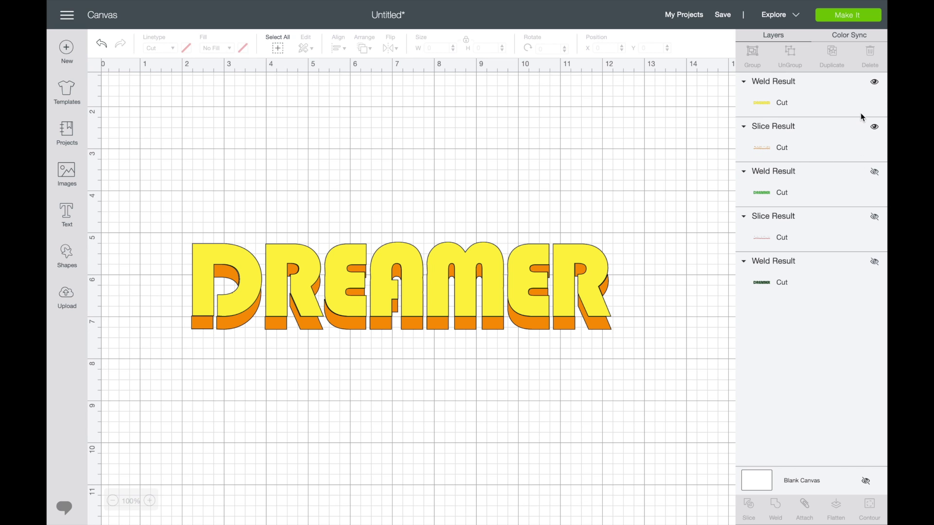
Step: Replace the yellow word in view with the bright green word, send it to the front and slice it against the remaining orange pieces
click(875, 82)
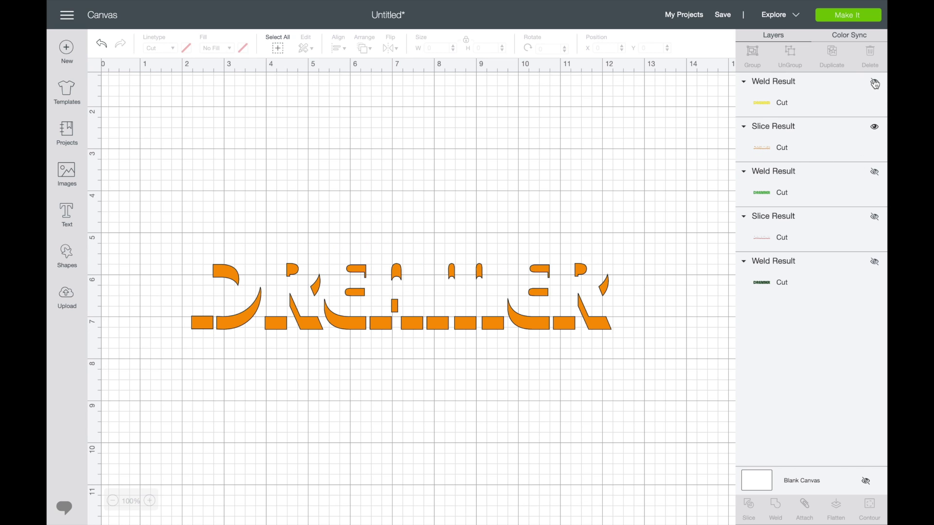
click(875, 172)
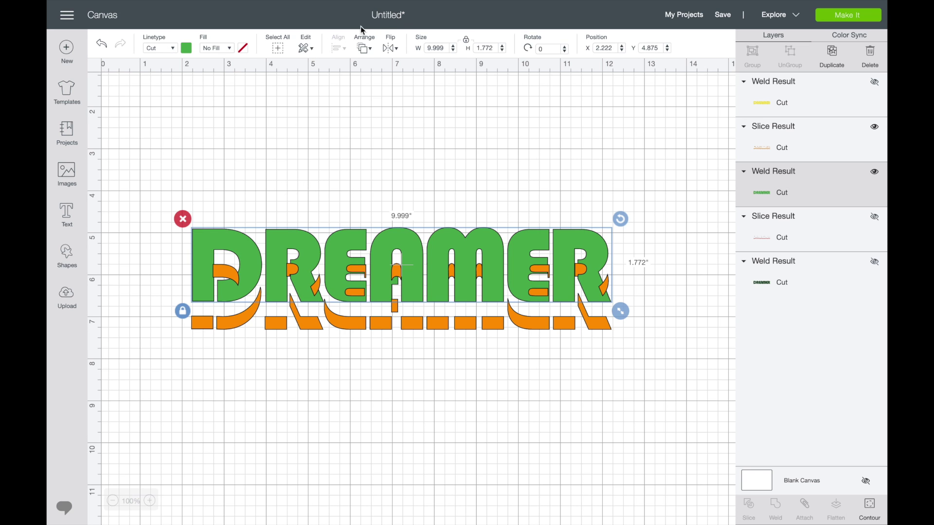
click(365, 48)
click(381, 118)
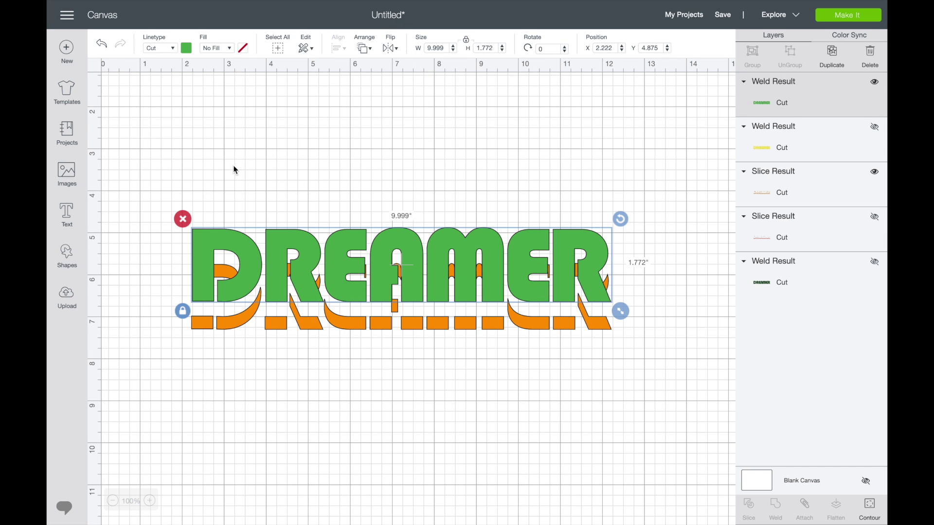
drag(207, 180, 410, 342)
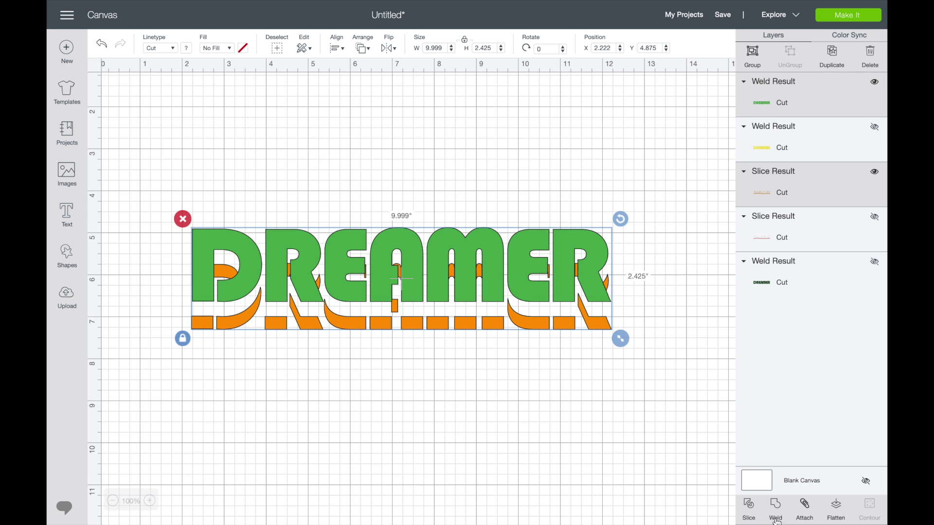
click(750, 515)
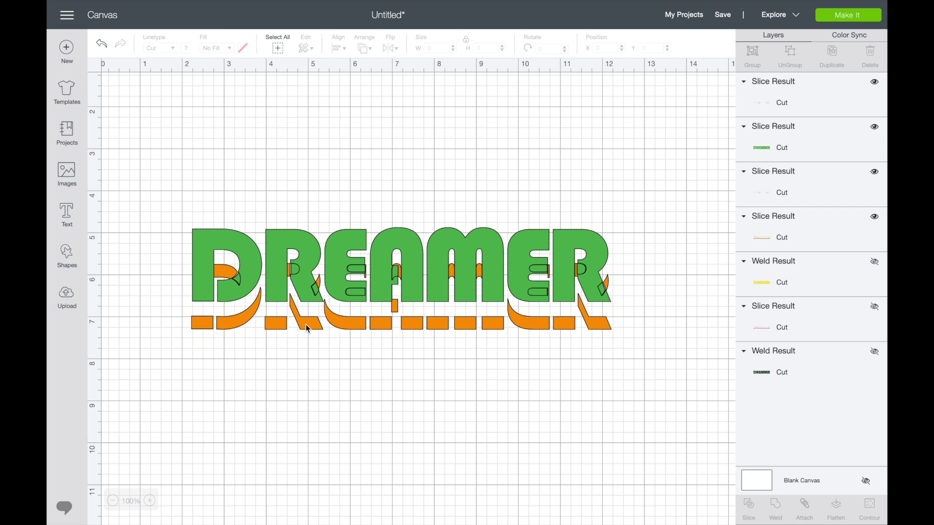
Step: Weld the two bright green slice pieces into one word and delete the orange slice piece overlapping it
click(810, 97)
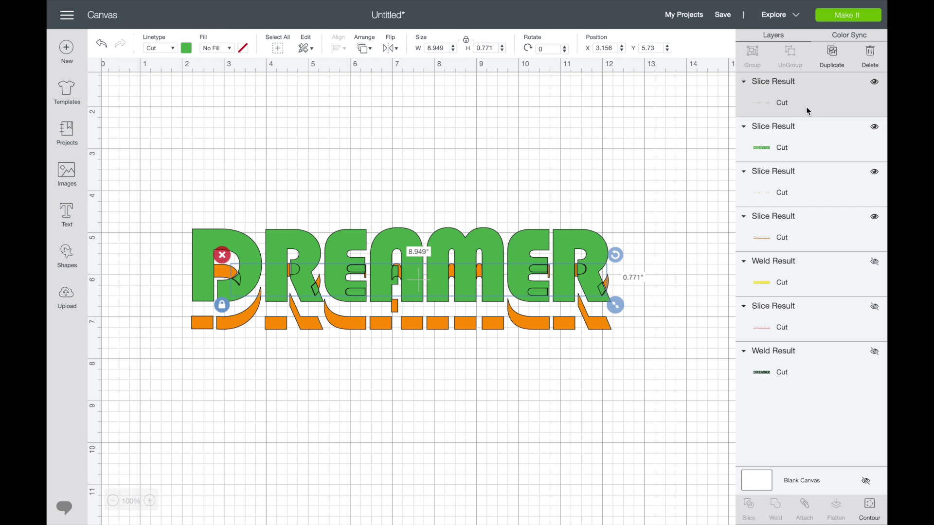
shift+click(805, 132)
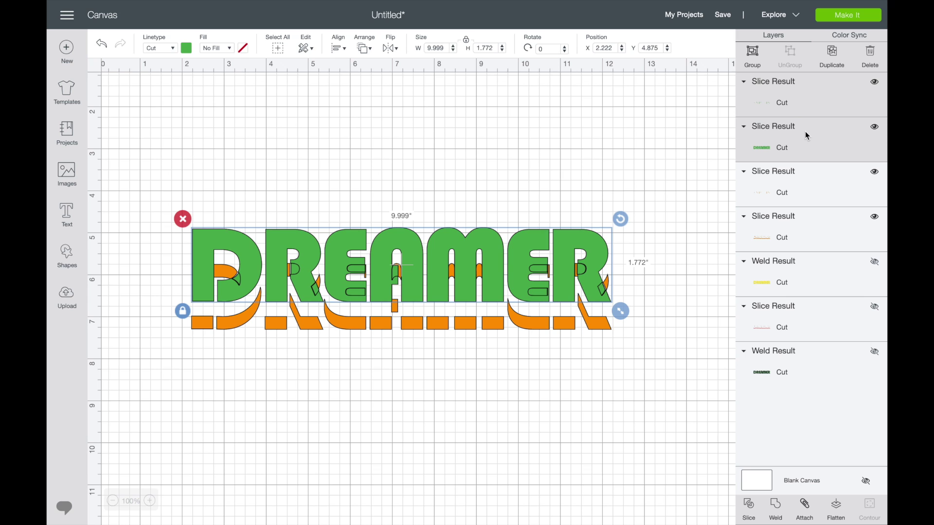
click(772, 509)
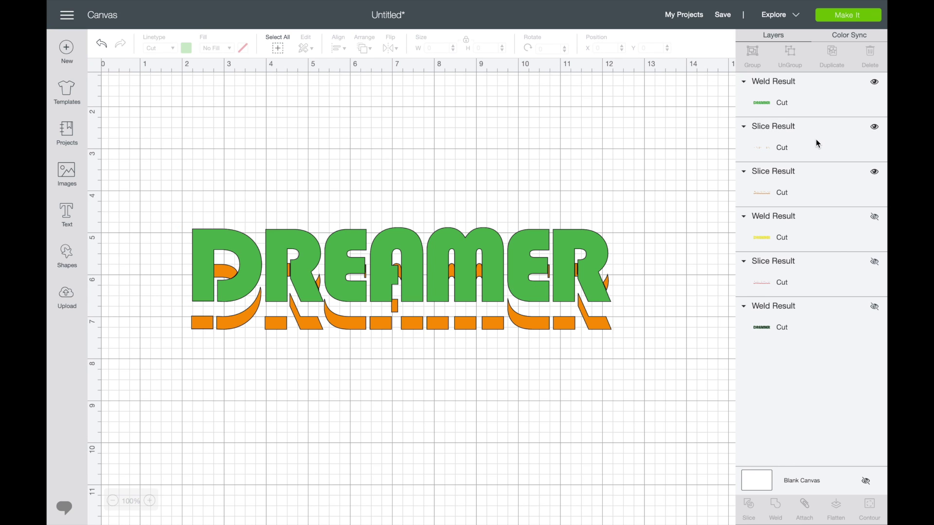
click(816, 143)
key(Delete)
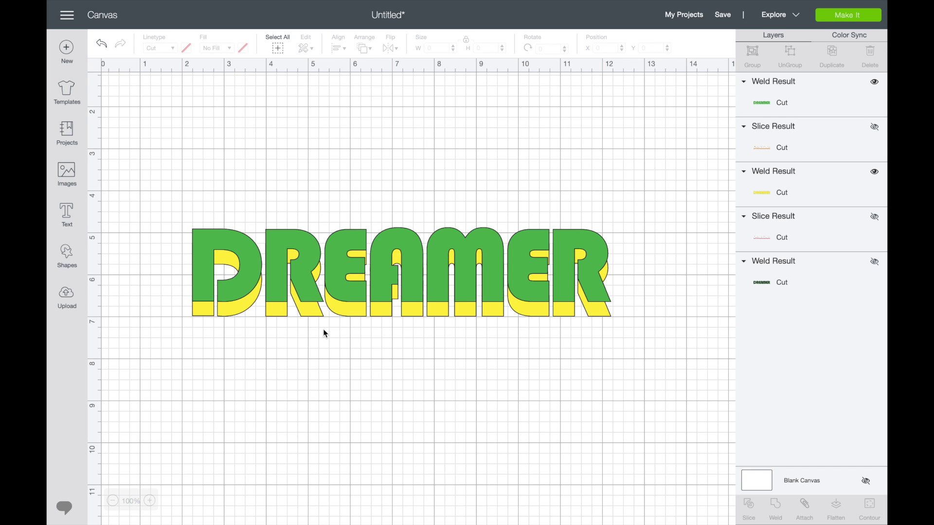
Step: Slice the bright green word against the yellow word and weld the two bright green slice pieces back together
drag(176, 174, 688, 470)
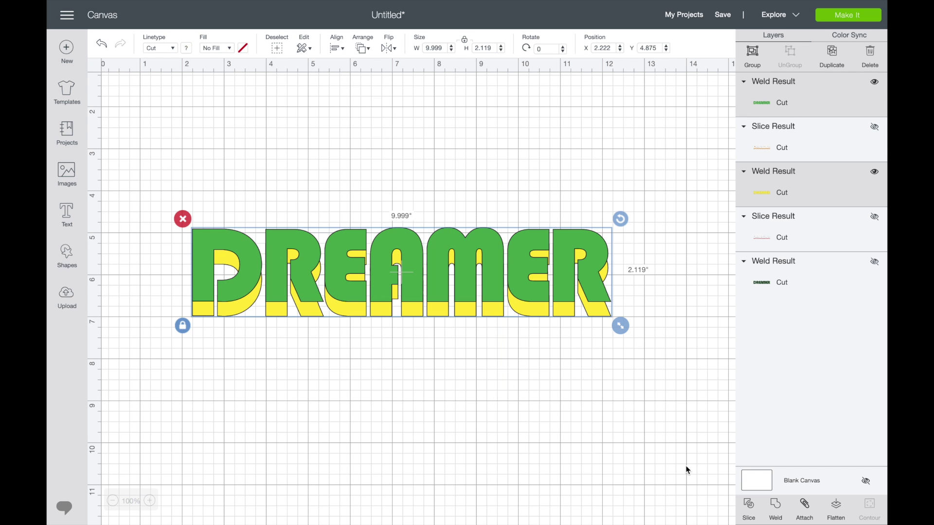
click(749, 508)
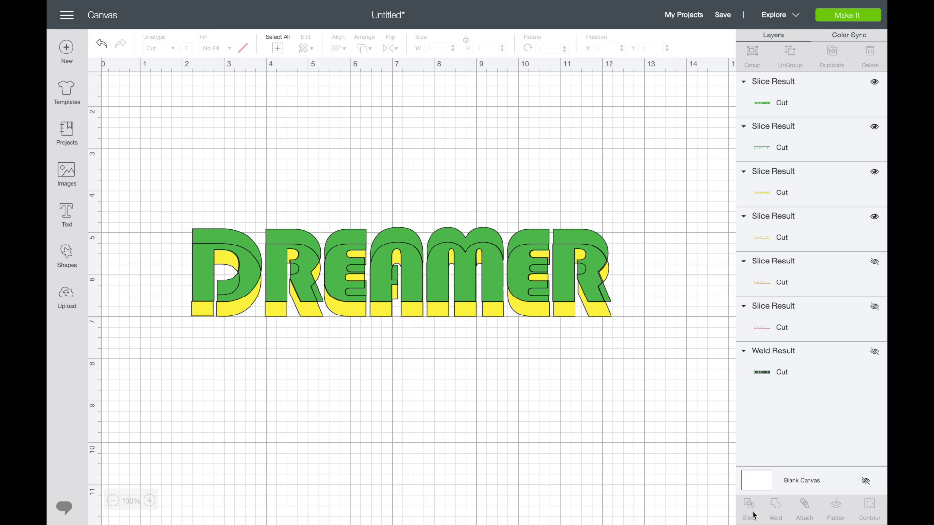
click(834, 104)
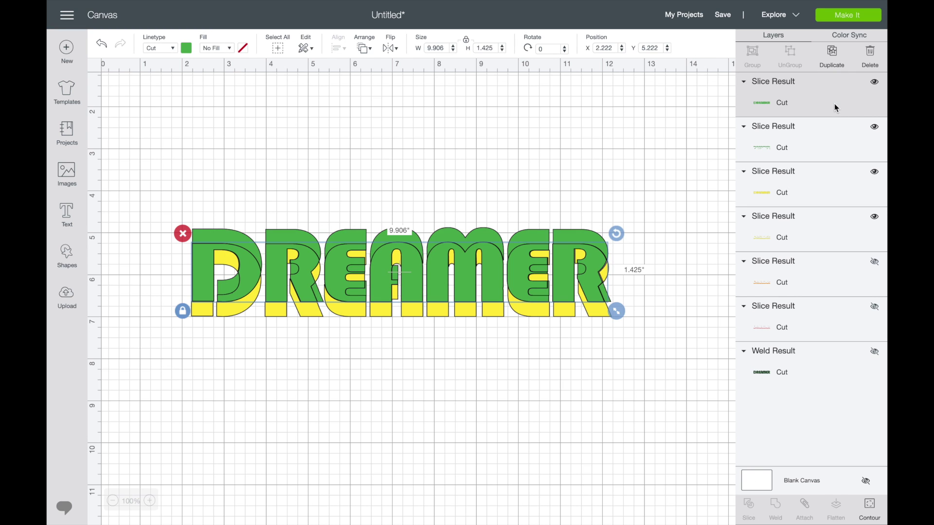
shift+click(824, 140)
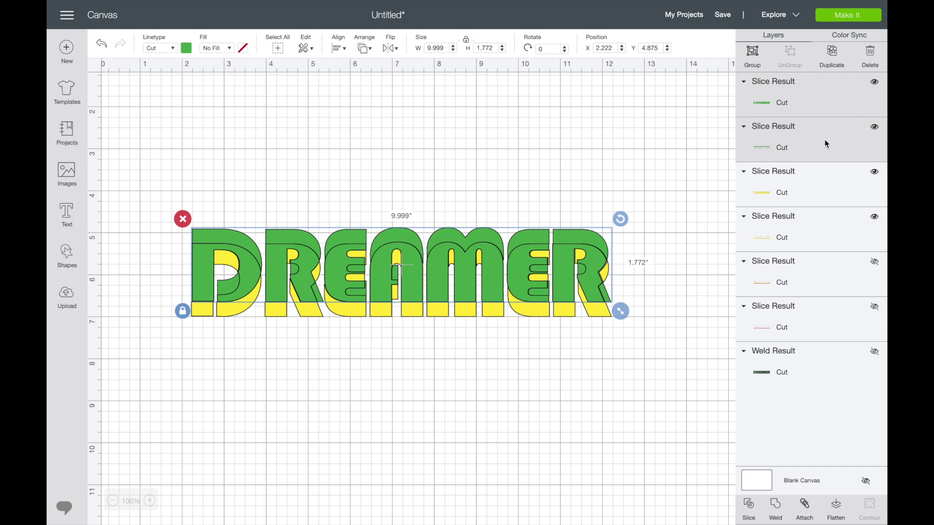
click(775, 508)
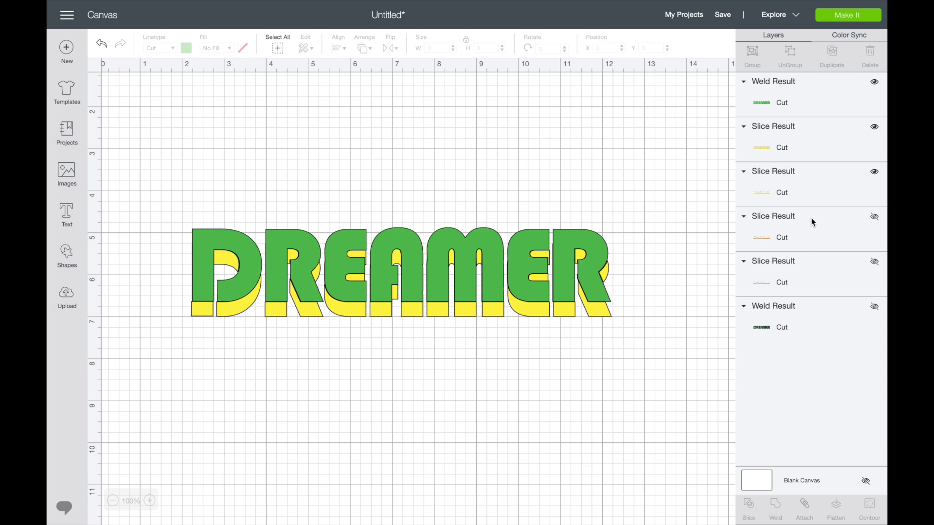
Step: Delete the yellow slice piece that overlaps the bright green word, and undo the trial move of the artwork
click(815, 140)
key(Delete)
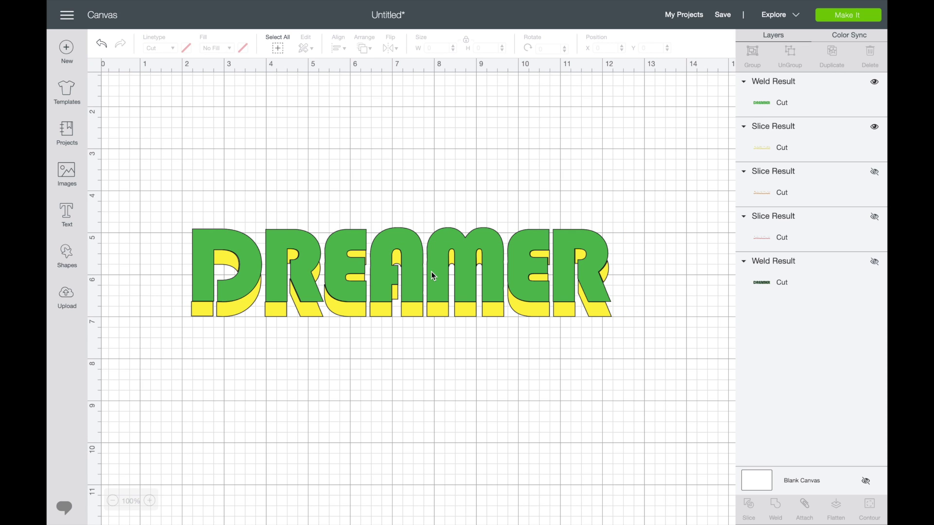
mouse_move(228, 254)
mouse_down()
mouse_move(250, 167)
mouse_move(259, 170)
mouse_move(233, 246)
mouse_move(242, 252)
mouse_up()
click(102, 44)
Step: Show the orange pieces, the pink pieces and the dark green word again
click(874, 171)
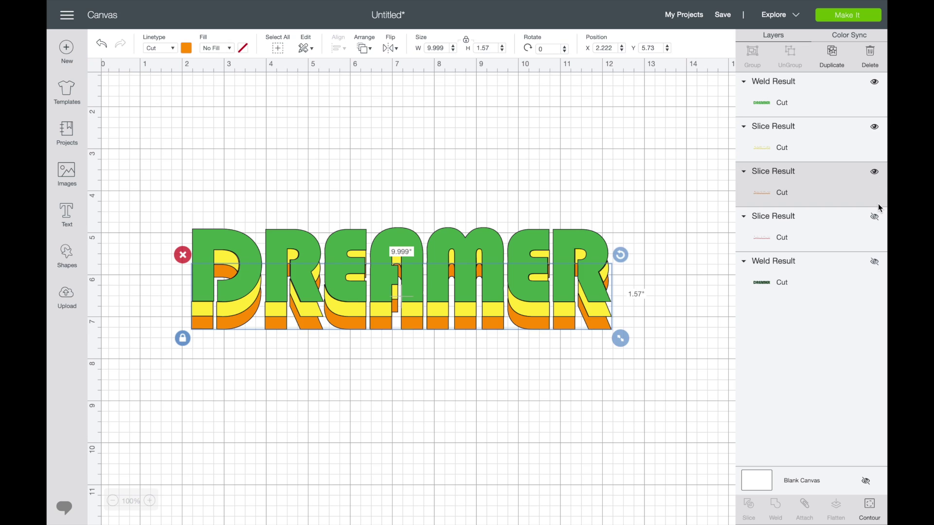
click(875, 218)
click(875, 262)
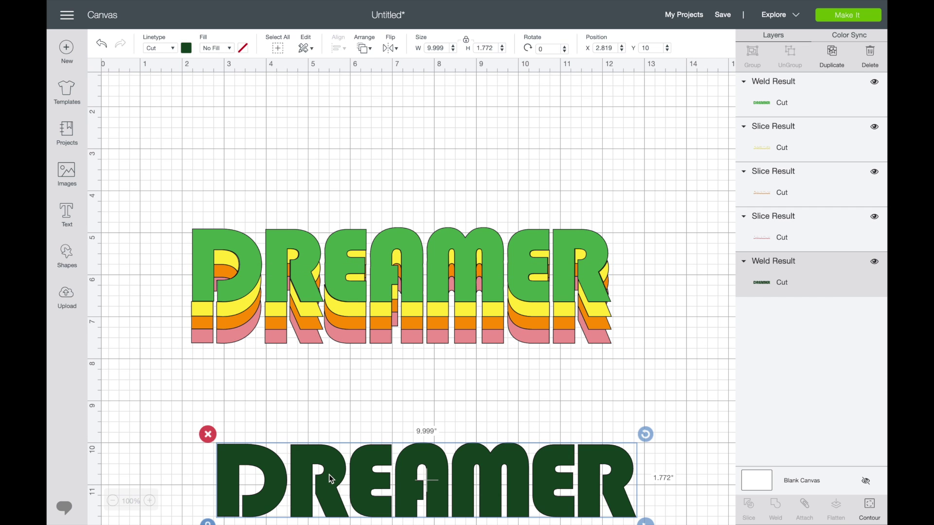
Step: Hide the bright green, yellow, orange and pink layers one by one, and show the pink and orange pieces again to examine them
click(251, 253)
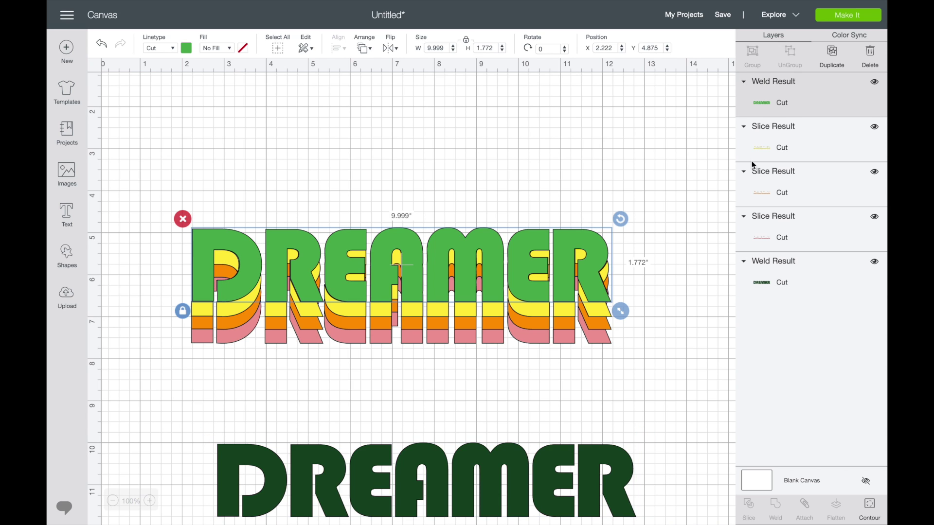
click(874, 84)
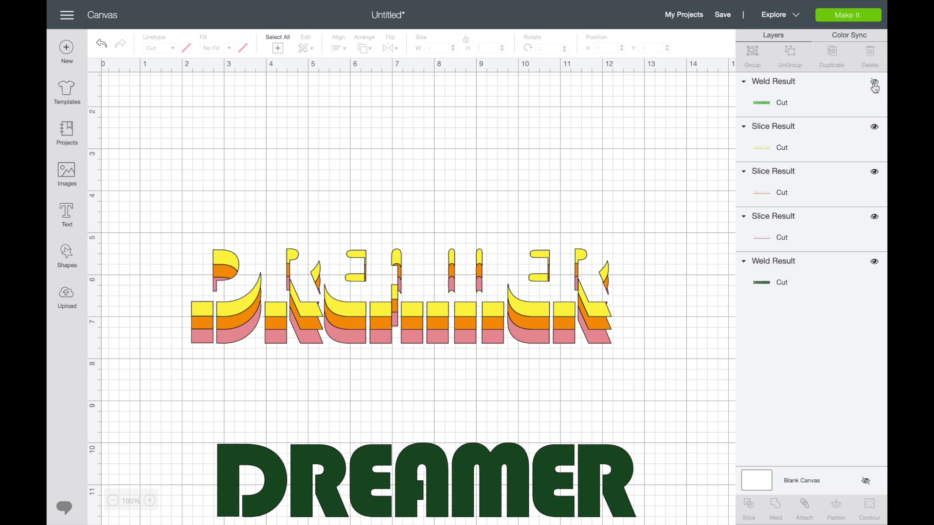
click(874, 127)
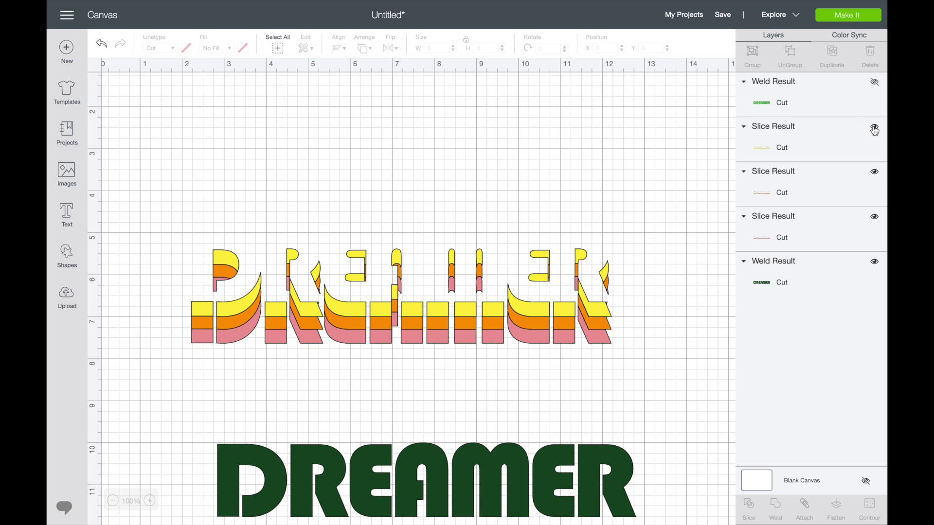
click(874, 172)
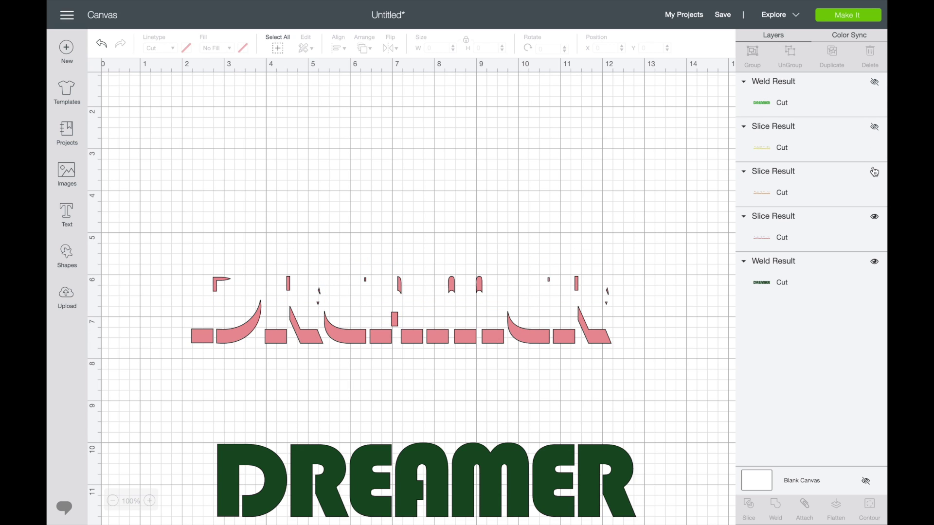
click(874, 216)
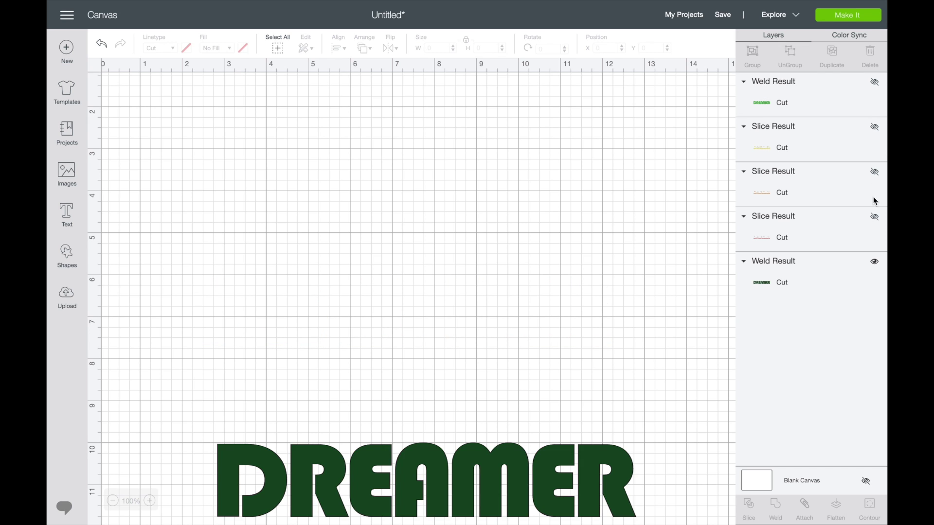
click(874, 220)
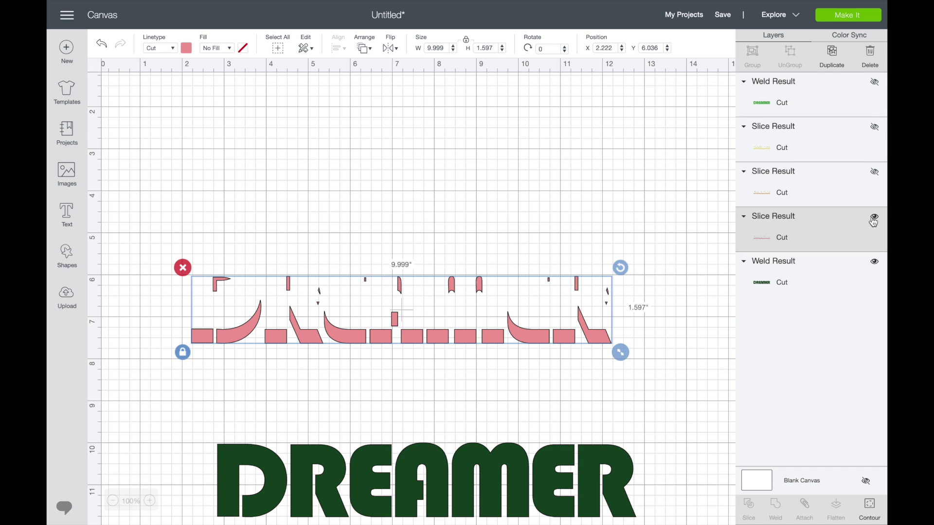
click(876, 172)
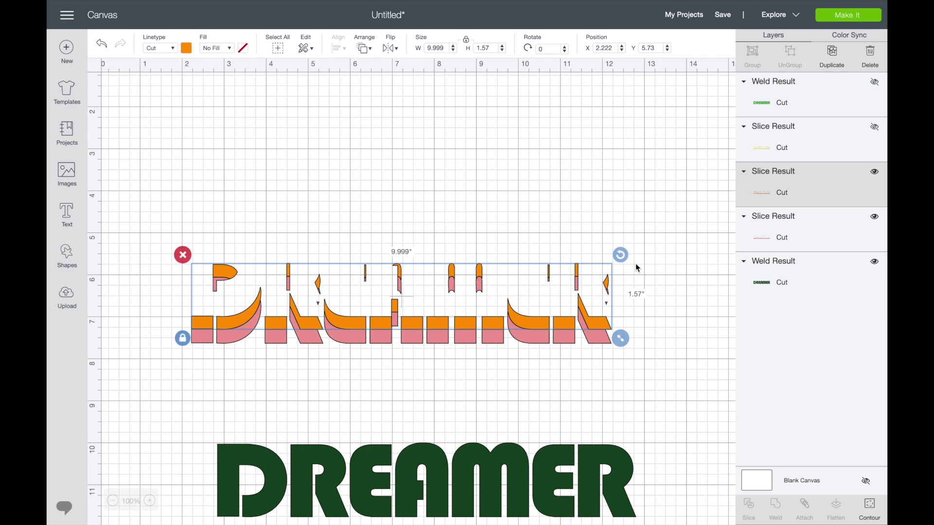
click(874, 173)
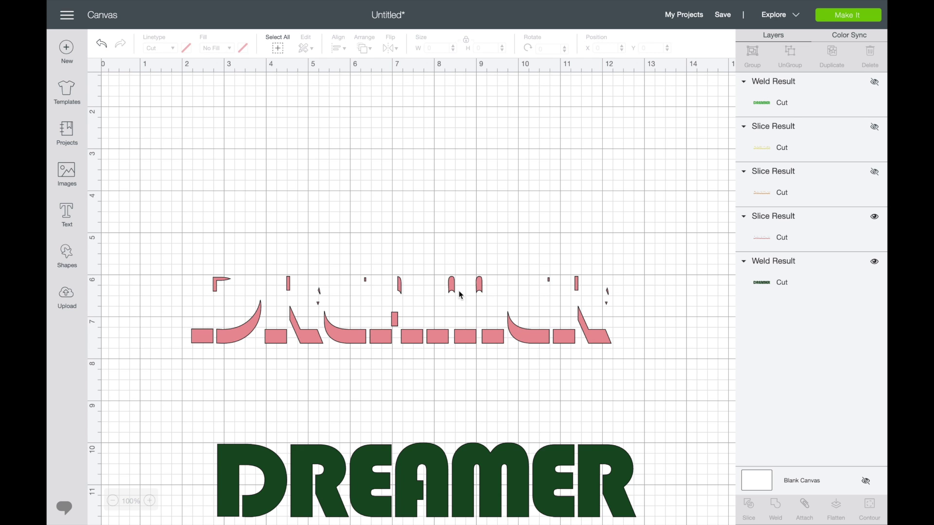
Step: Try hiding a tiny sliver of the pink pieces with Contour, and undo the change
click(464, 347)
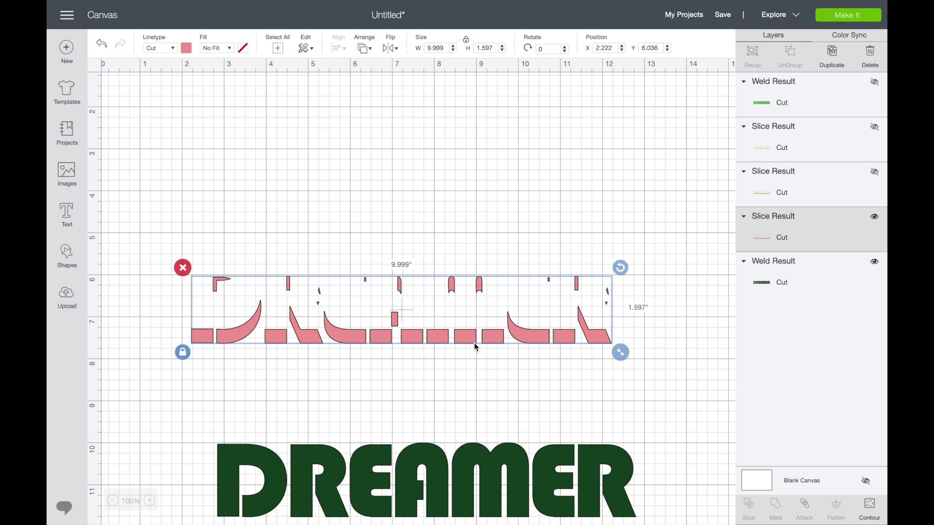
click(870, 509)
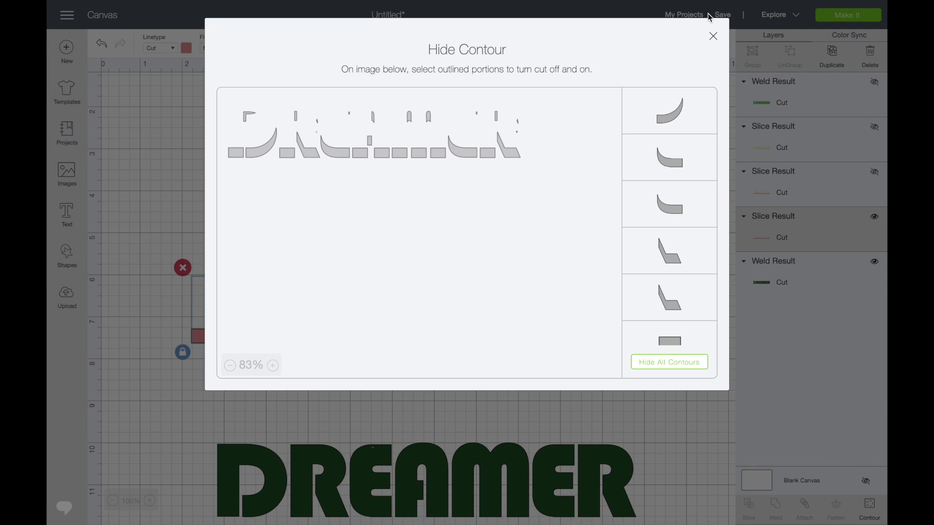
click(713, 36)
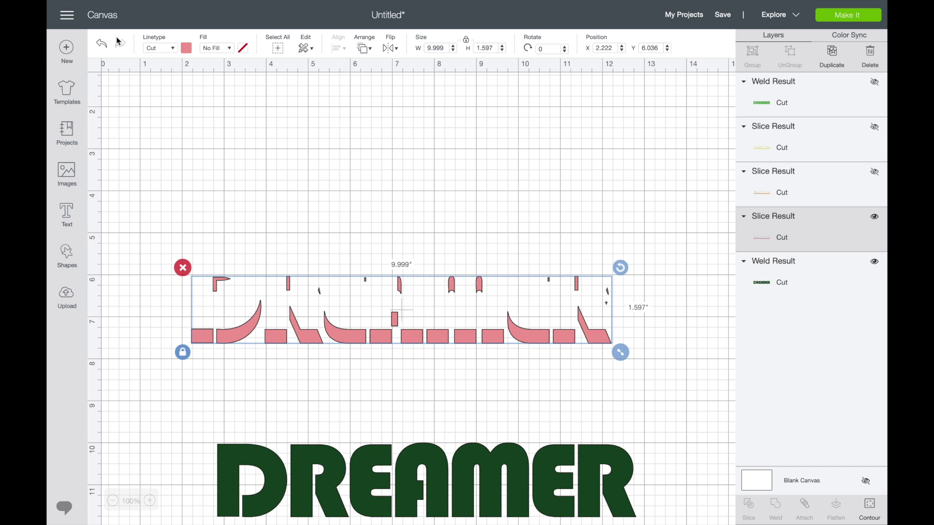
click(99, 47)
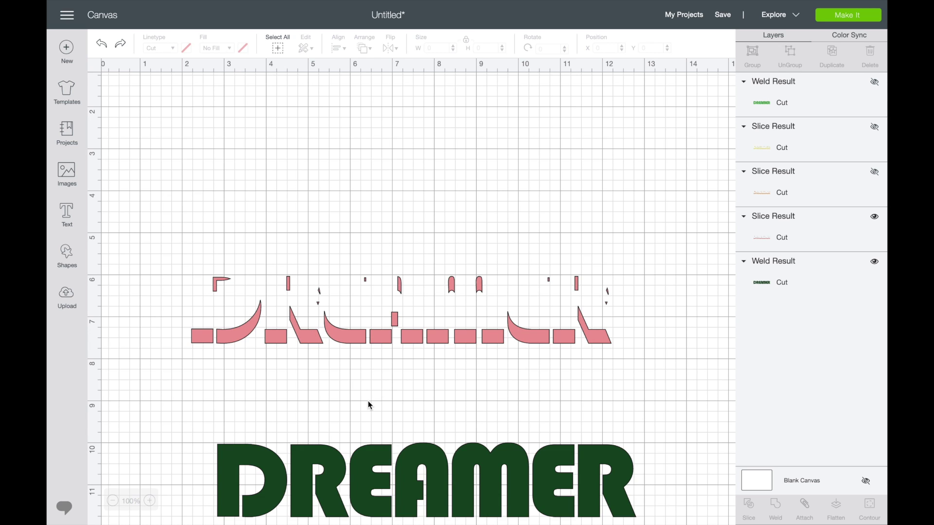
Step: Show the orange pieces, the yellow pieces and the bright green word again
click(875, 173)
click(876, 128)
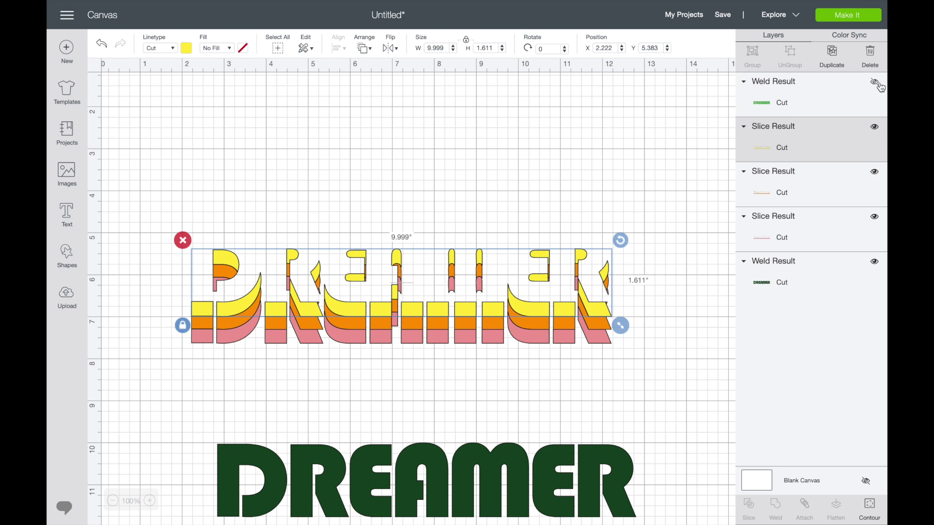
click(876, 82)
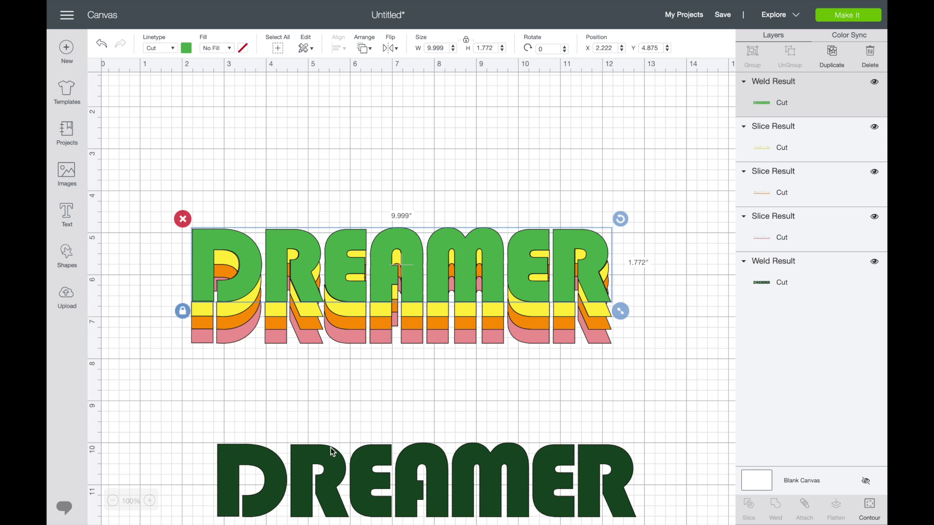
click(317, 427)
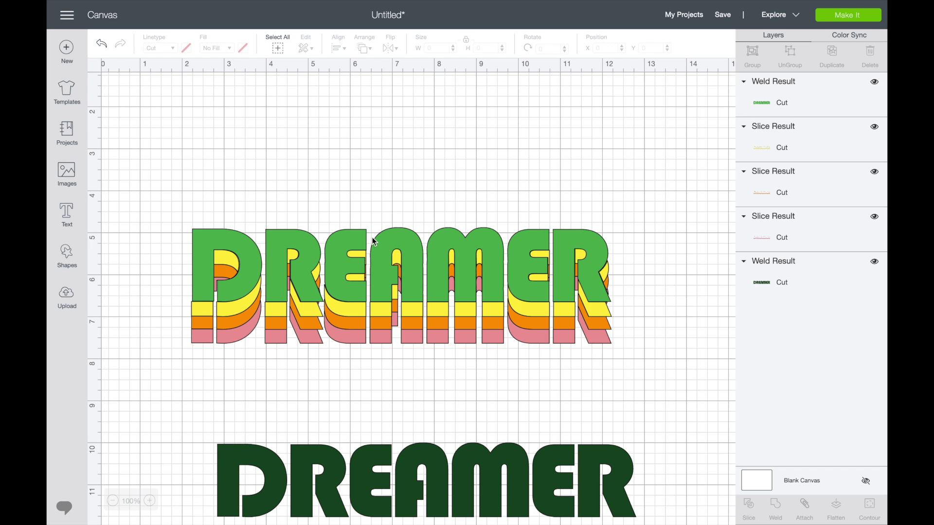
Step: Move the bright green word up clear of the stack and place the dark green word over the coloured pieces
drag(372, 238, 377, 157)
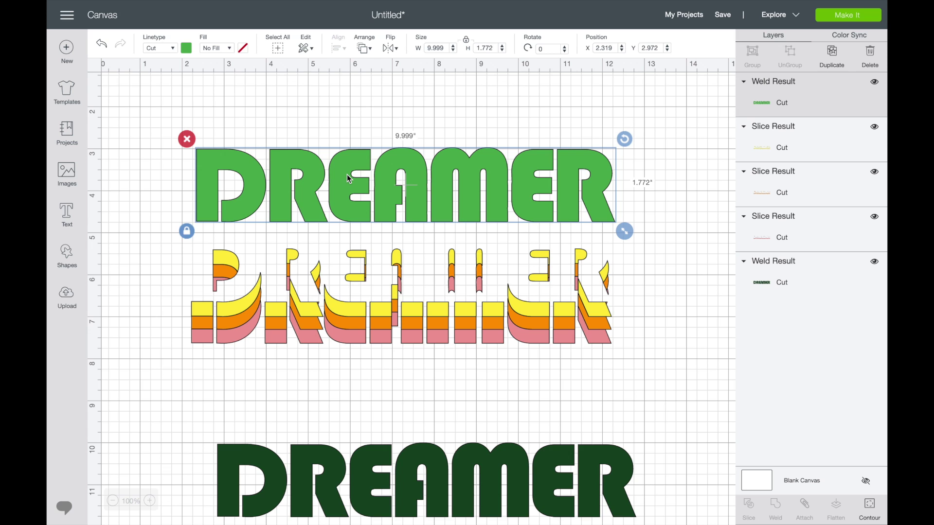
drag(346, 174, 350, 111)
drag(327, 475, 311, 262)
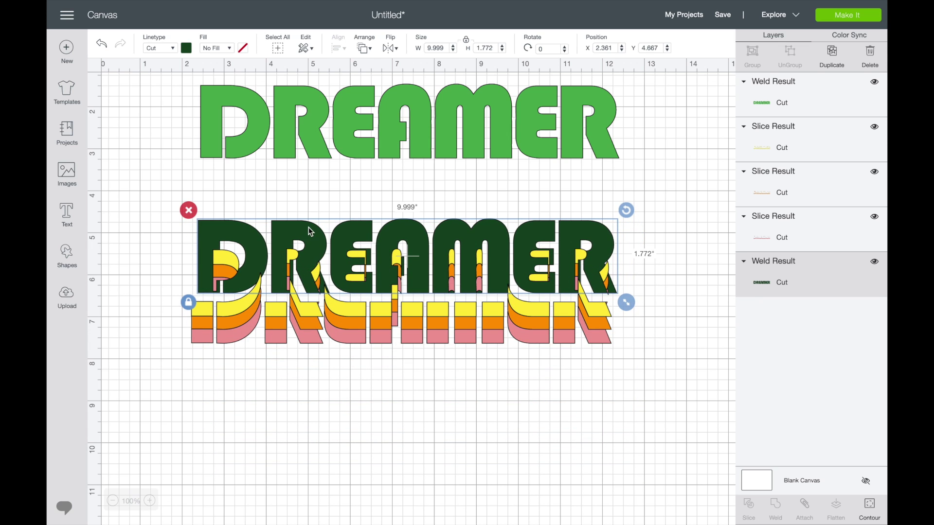
Step: Send the dark green word to the front and position it over the stack at about X 2.194, Y 4.875
click(365, 48)
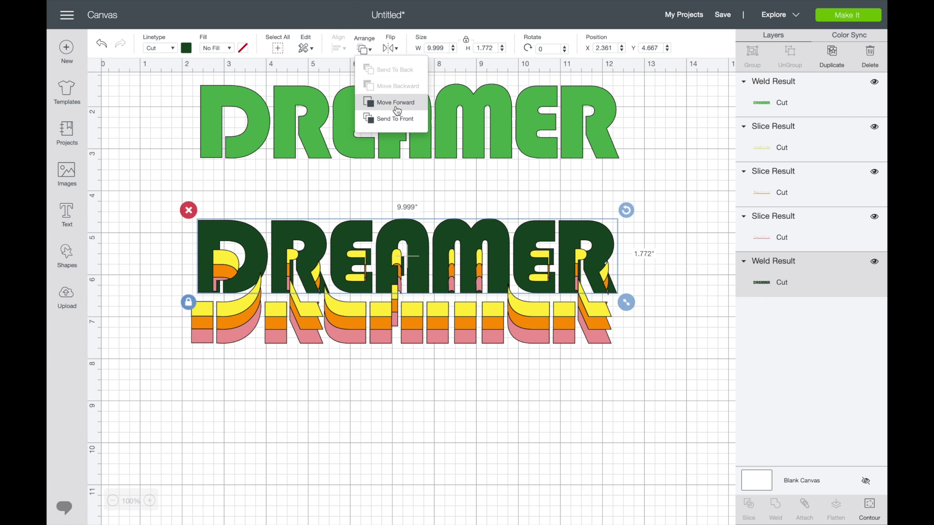
click(393, 119)
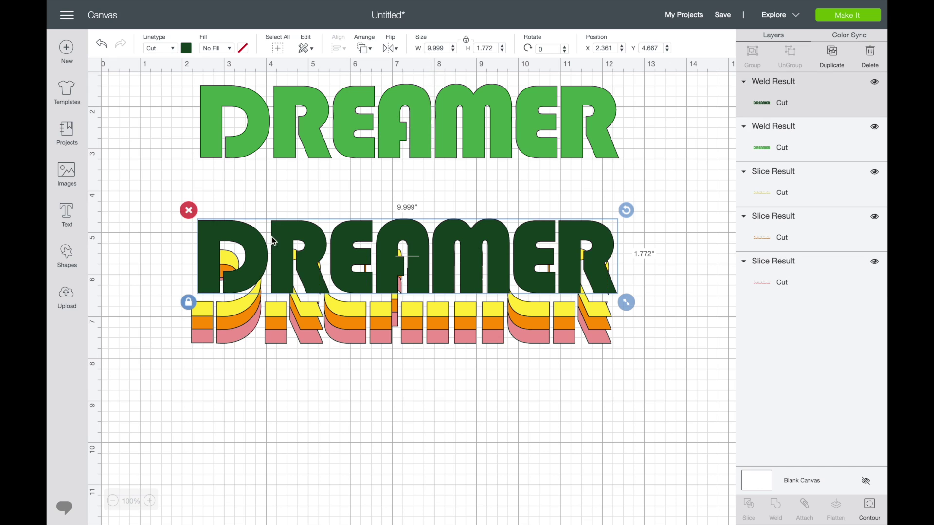
drag(263, 241, 251, 257)
click(252, 256)
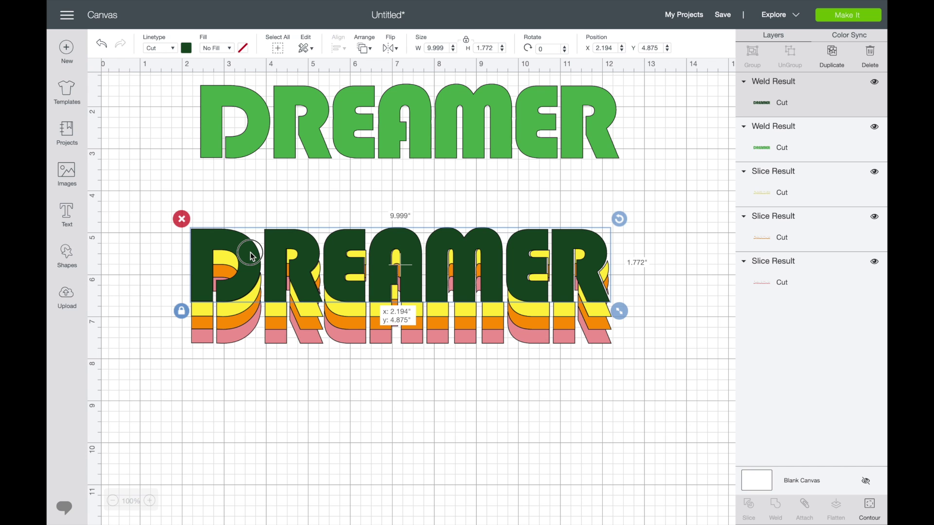
Step: Align the dark green word and the yellow, orange and pink pieces to their left edges
drag(151, 236, 316, 371)
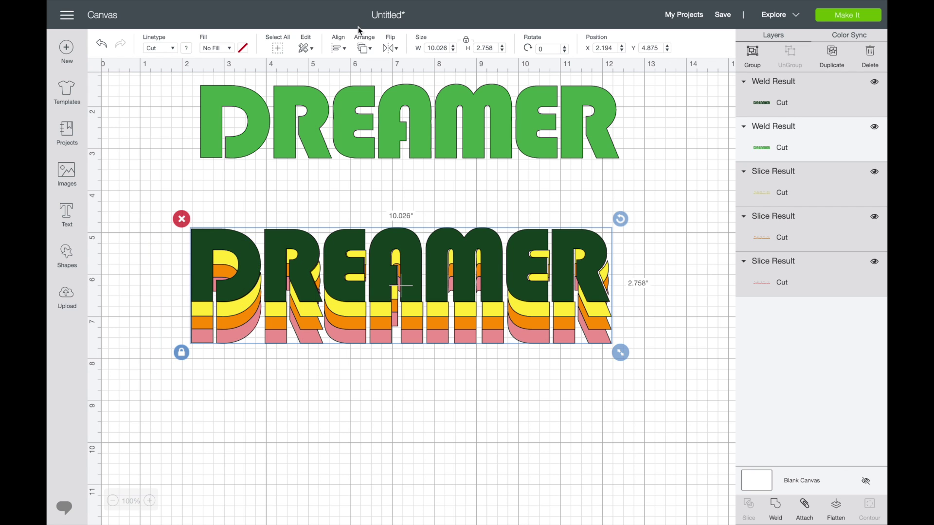
click(332, 56)
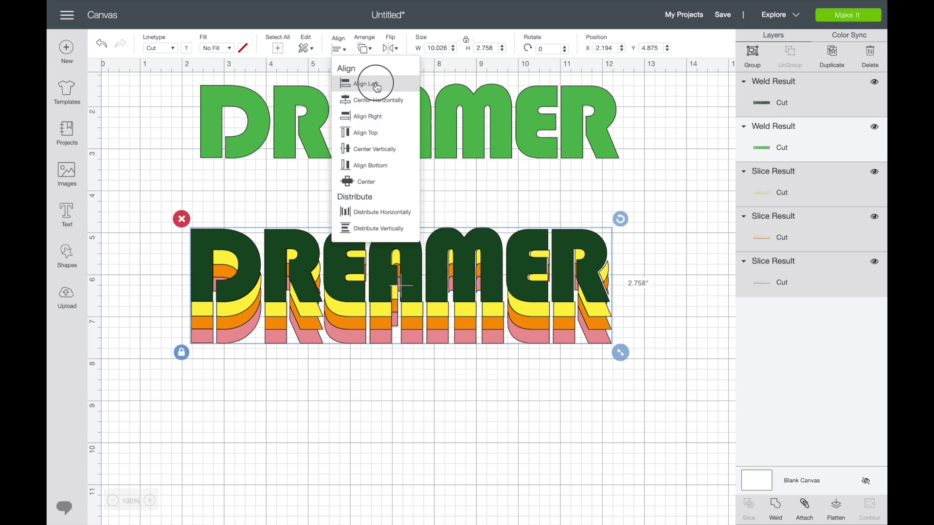
click(374, 82)
click(275, 440)
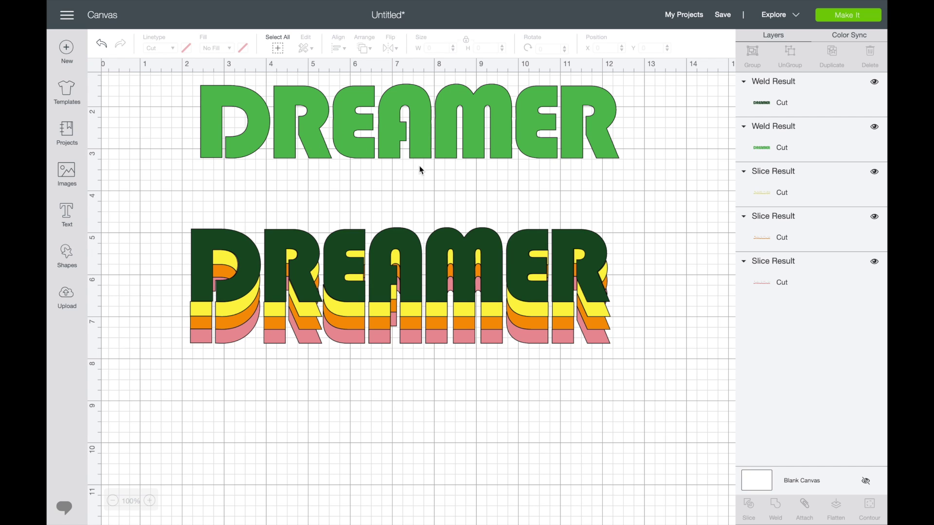
Step: Recolour the dark green word to the bright green material colour and delete the spare bright green word above the stack
click(236, 237)
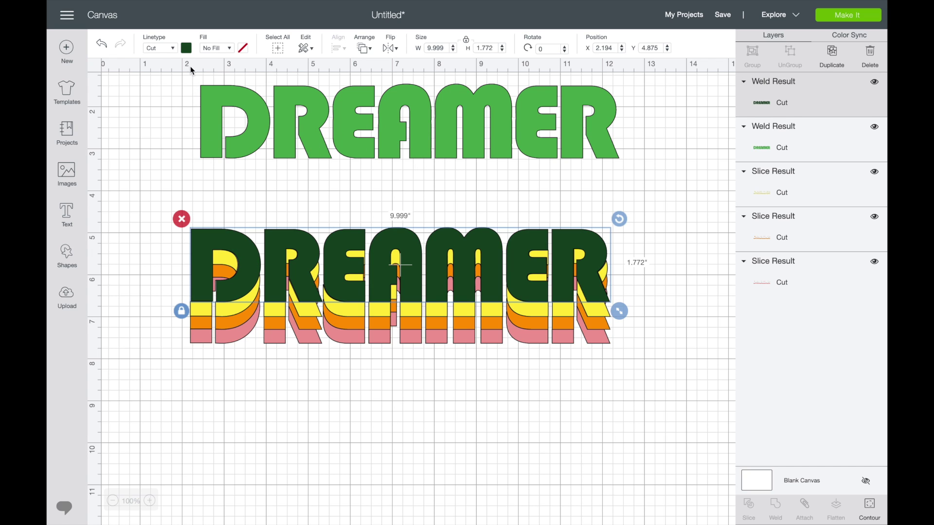
click(187, 48)
click(243, 88)
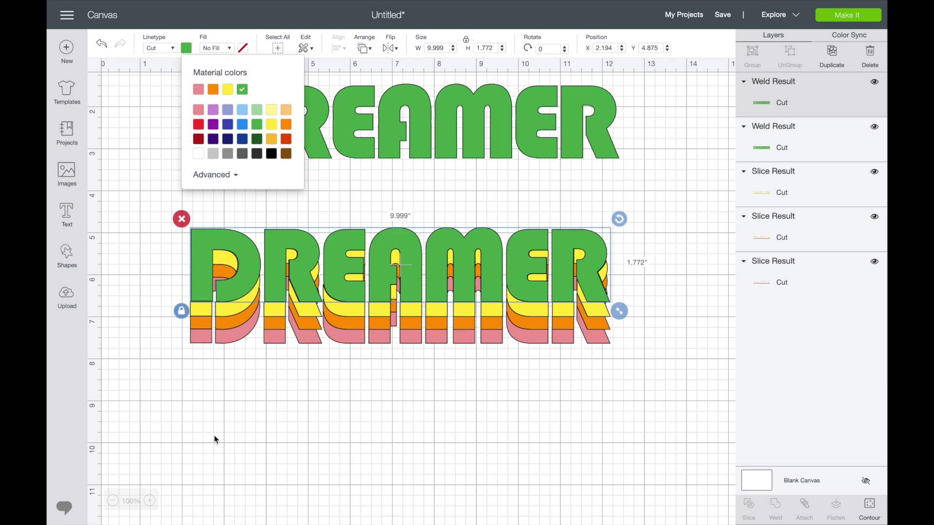
click(234, 380)
click(347, 145)
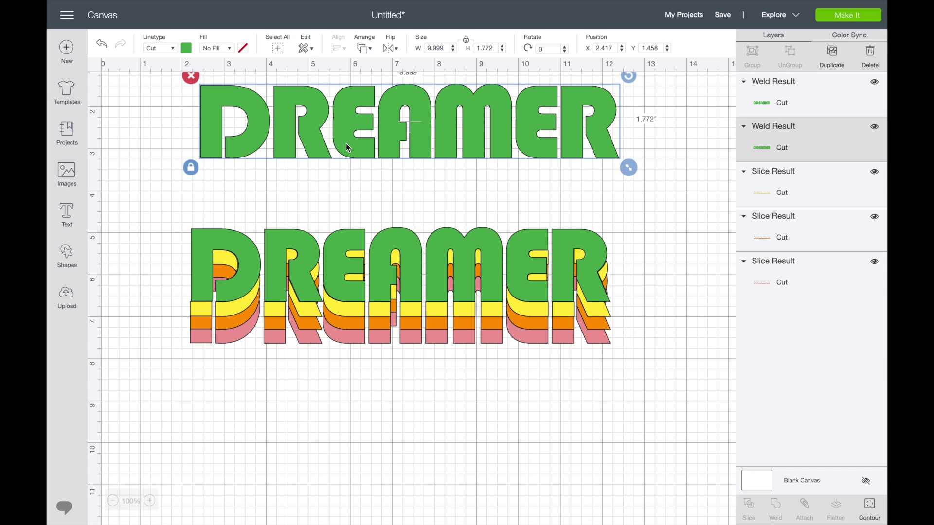
key(Delete)
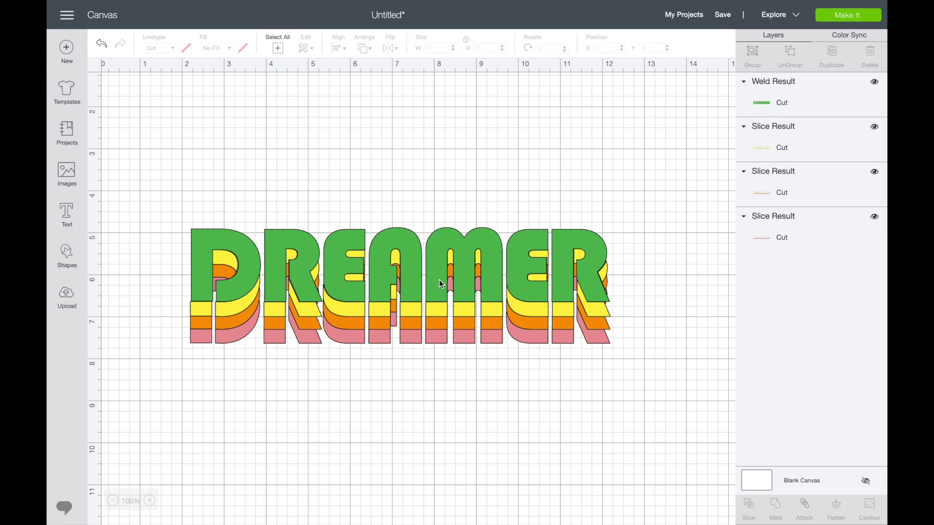
Step: Add a new text box and set its font to Impact
click(67, 213)
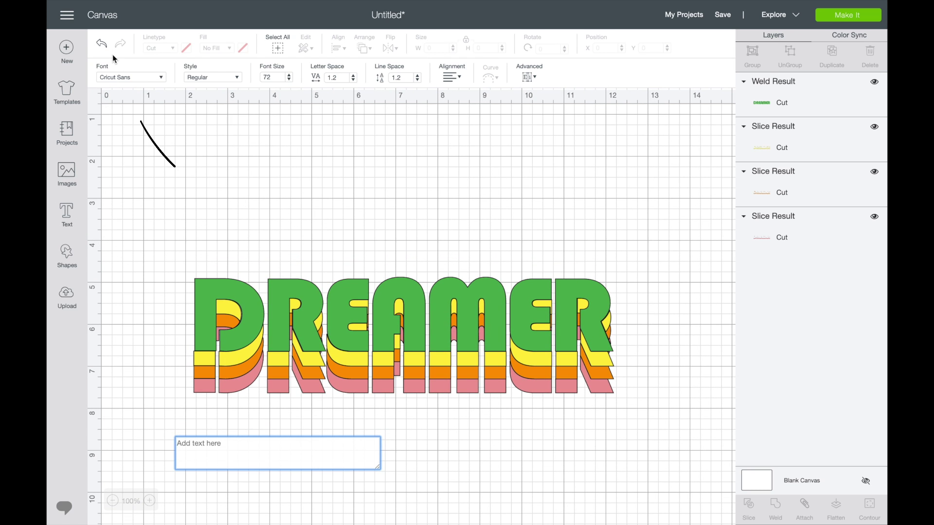
click(137, 76)
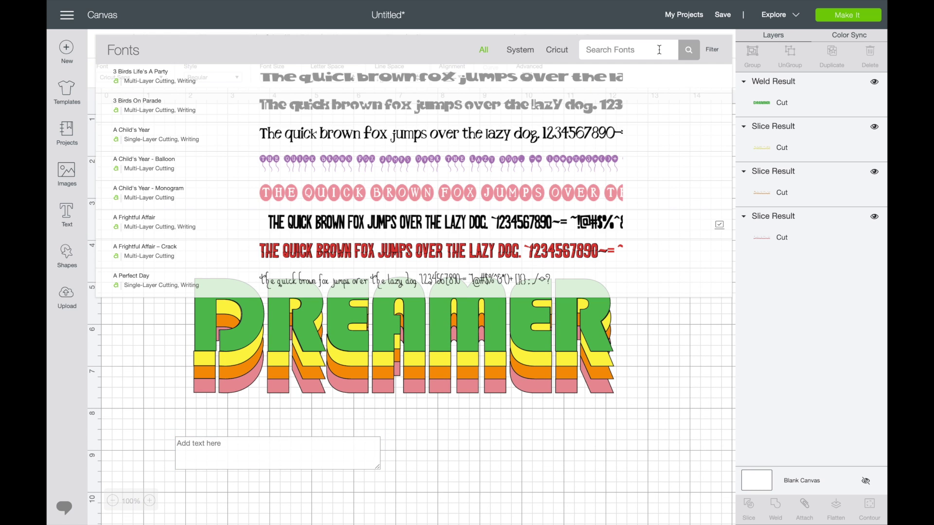
click(657, 50)
text(ima)
key(BackSpace)
key(BackSpace)
key(BackSpace)
text(Impac)
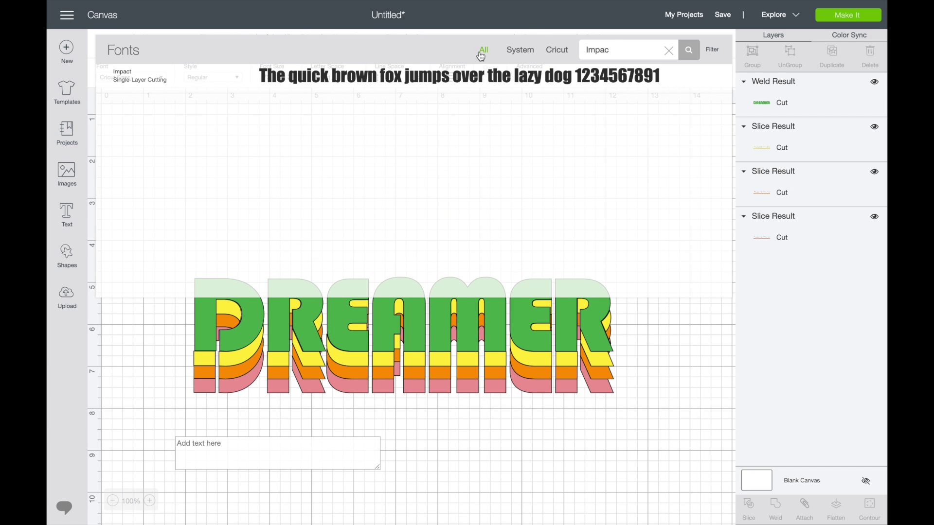
click(439, 79)
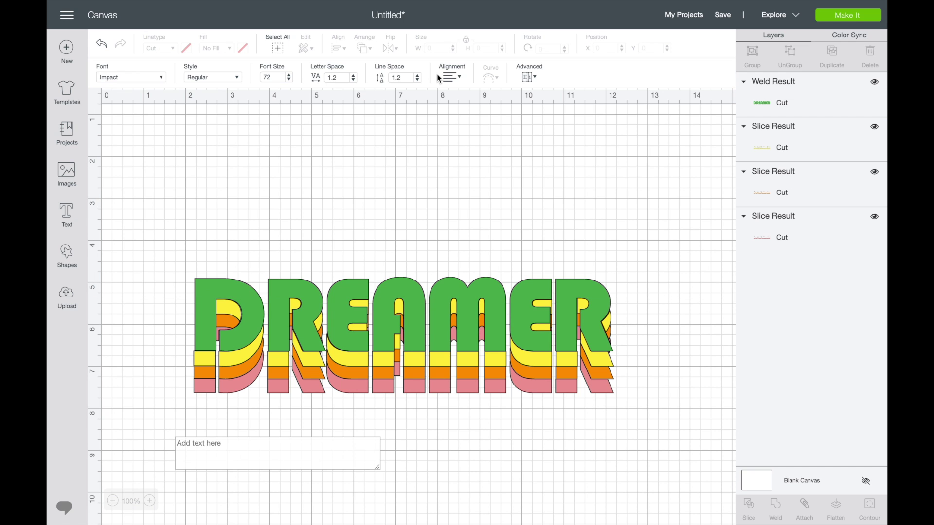
Step: Enter CRYSTAL in capital letters as the text of the new Impact text box
click(201, 451)
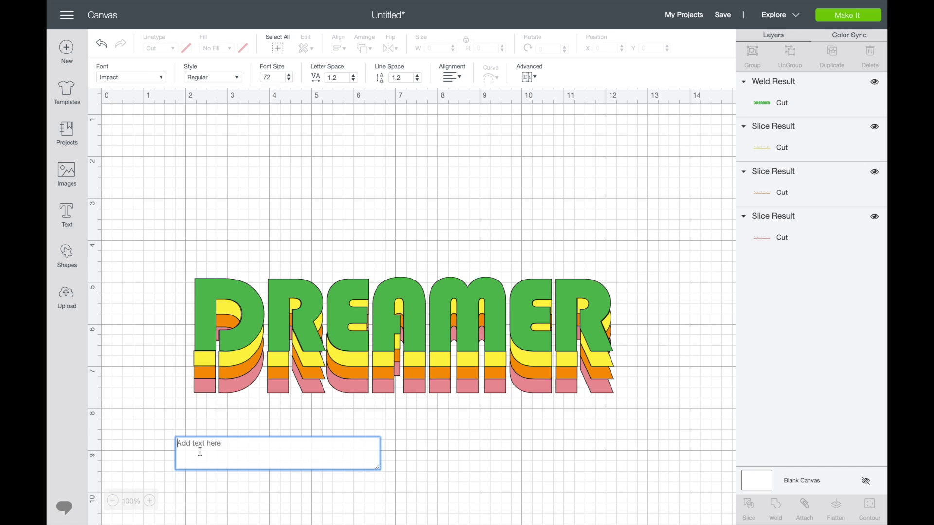
text(Crys)
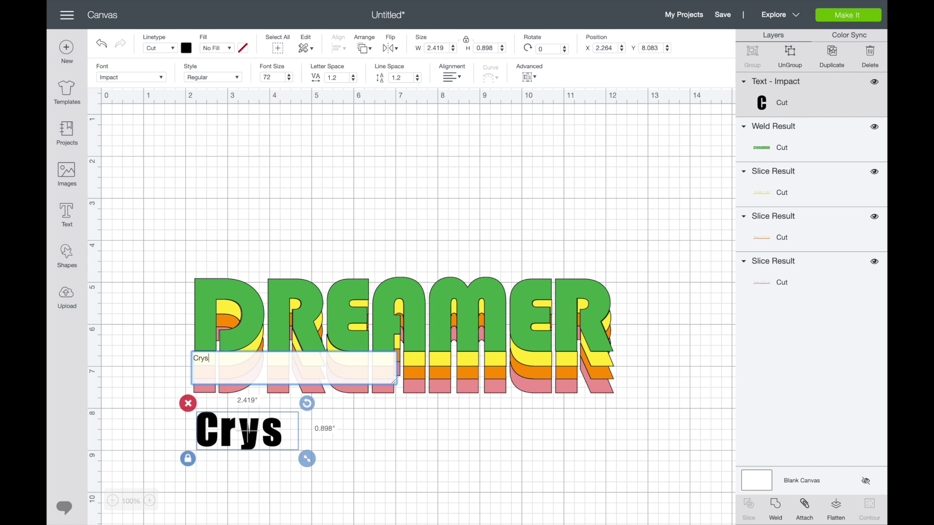
key(BackSpace)
key(BackSpace)
key(BackSpace)
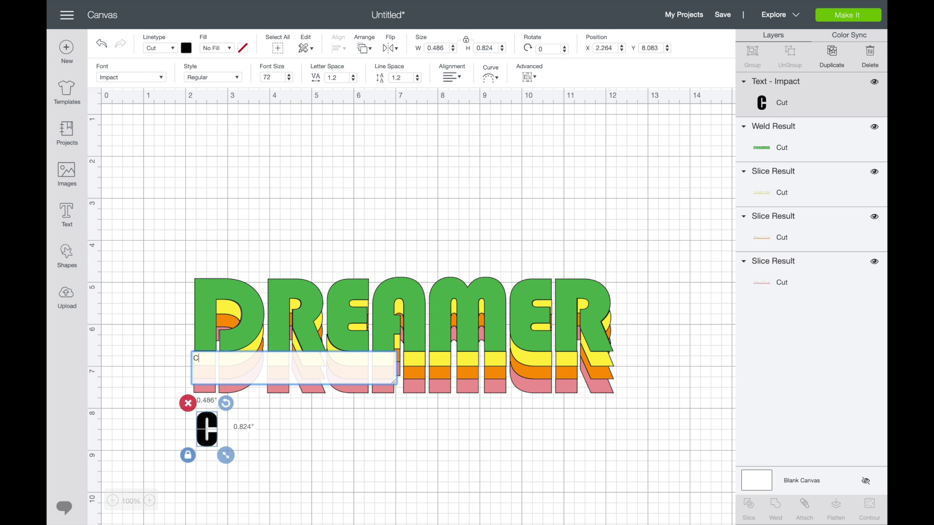
text(RYST)
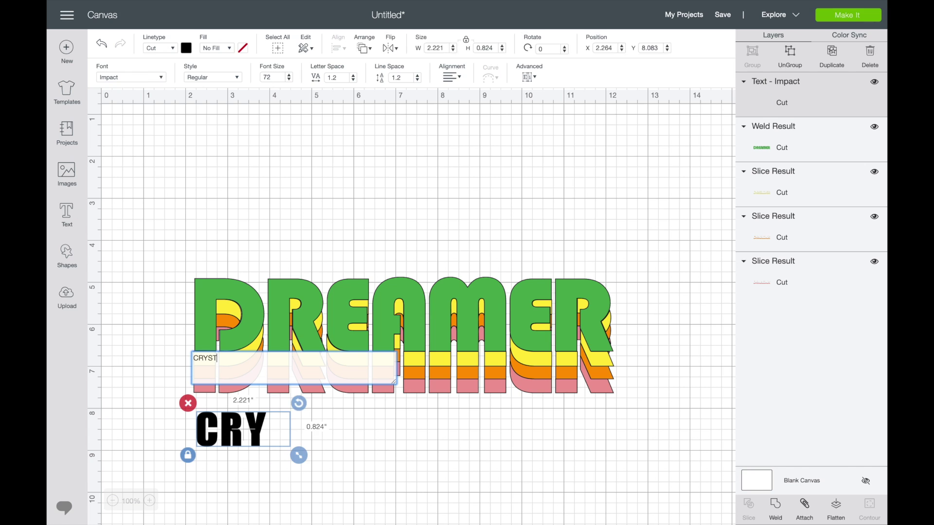
text(AL)
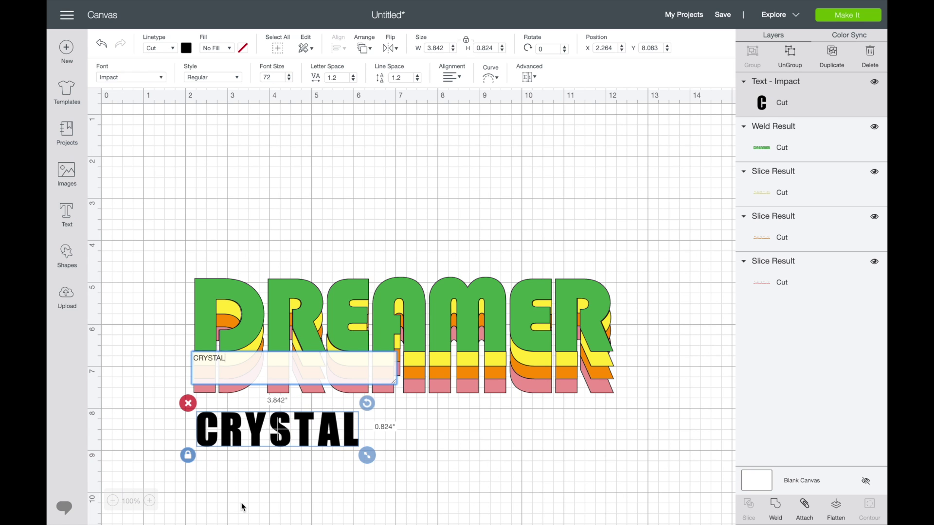
Step: Set the CRYSTAL text's width to 10 and place it above DREAMER at about X 2.417, Y 1.986
drag(237, 443, 320, 200)
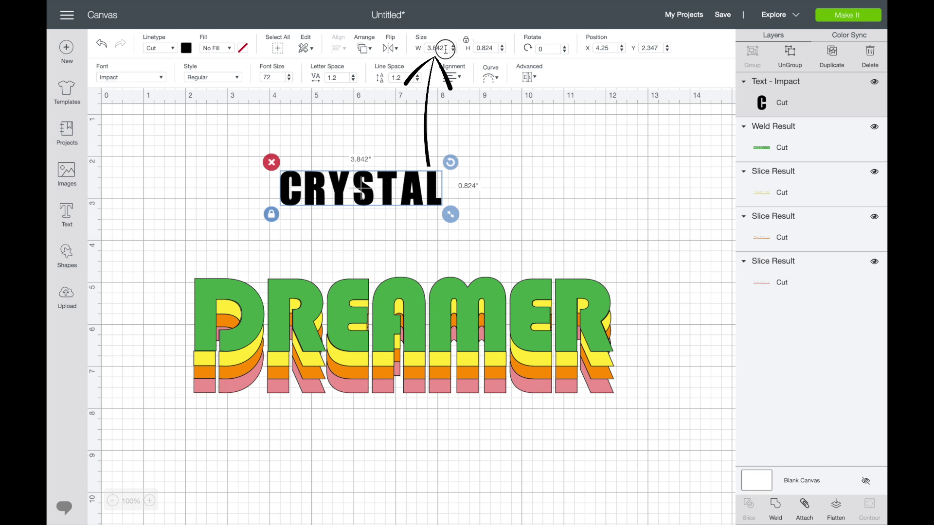
drag(445, 48, 406, 47)
text(10)
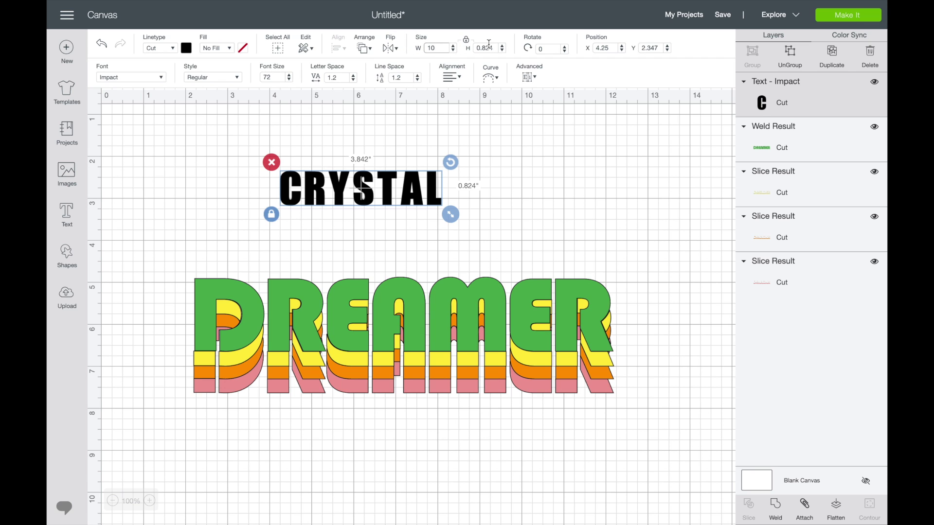
key(Return)
click(398, 205)
drag(315, 198, 241, 185)
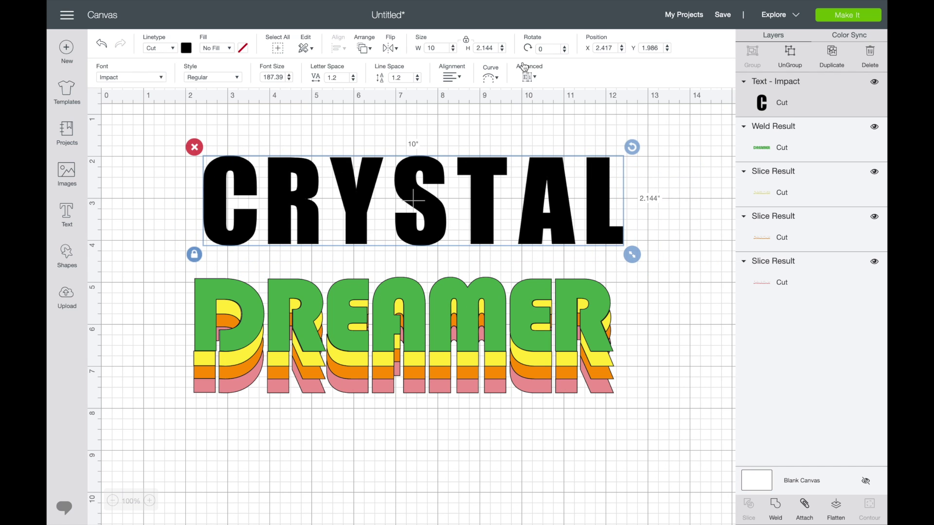
Step: Reduce CRYSTAL's letter space to 0.6, restore its width to 10 and reposition it at about X 2.125, Y 1.903
click(354, 81)
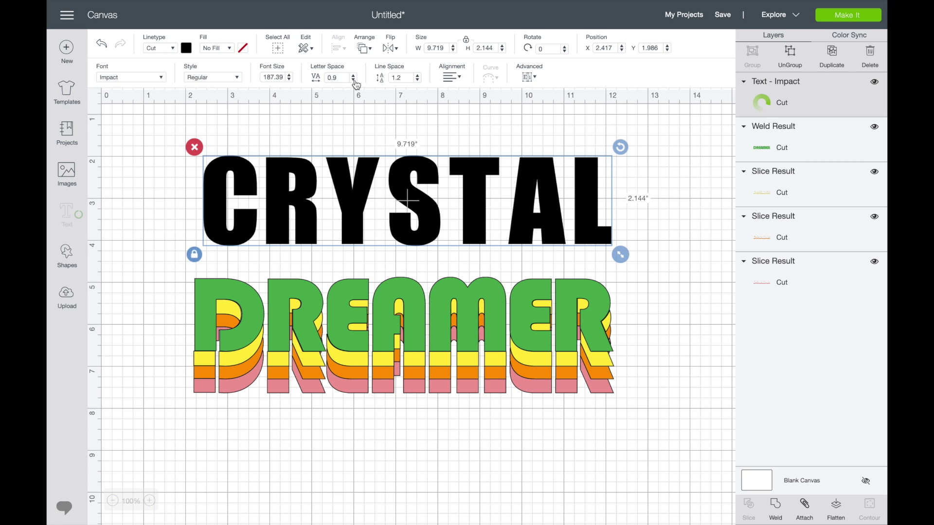
click(354, 80)
click(354, 81)
click(354, 81)
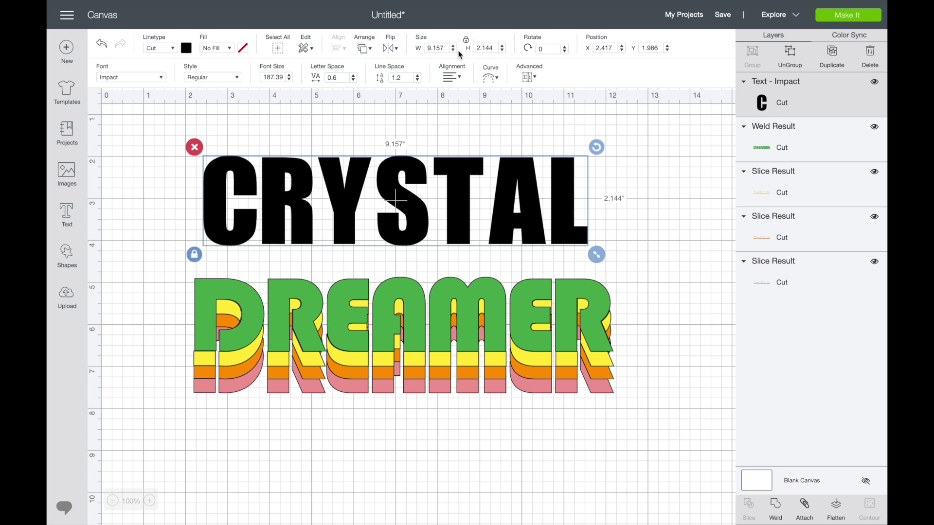
click(442, 48)
text(10)
key(Tab)
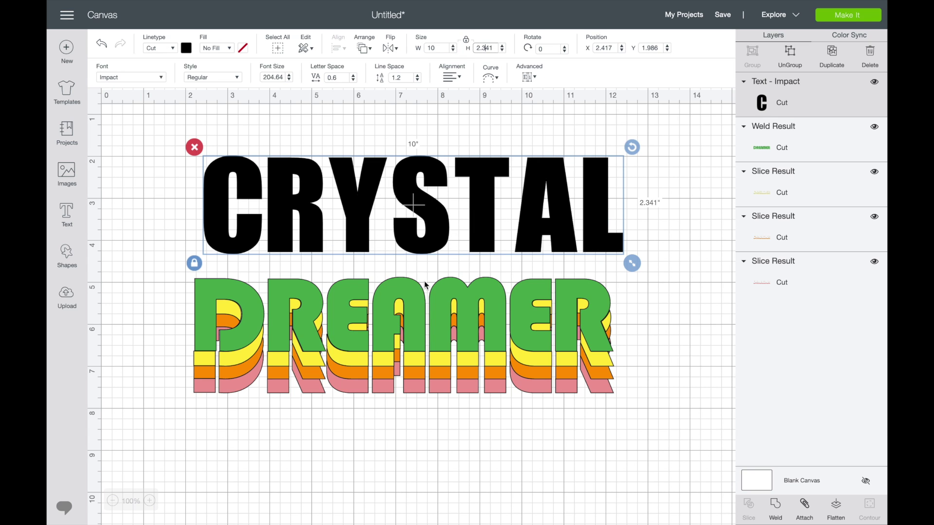
drag(426, 233, 413, 229)
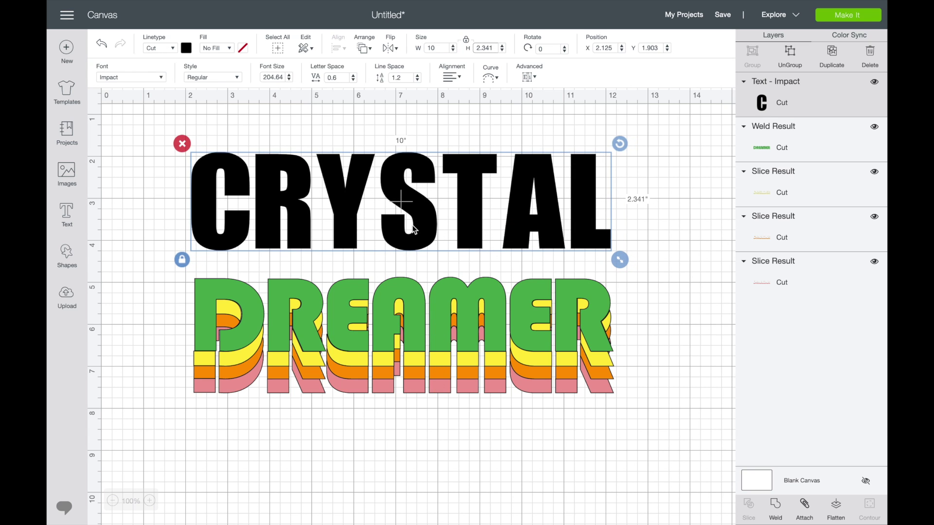
Step: Duplicate CRYSTAL, offset the copy upward to about X 2.125, Y 1.486 and recolour it pink
click(832, 59)
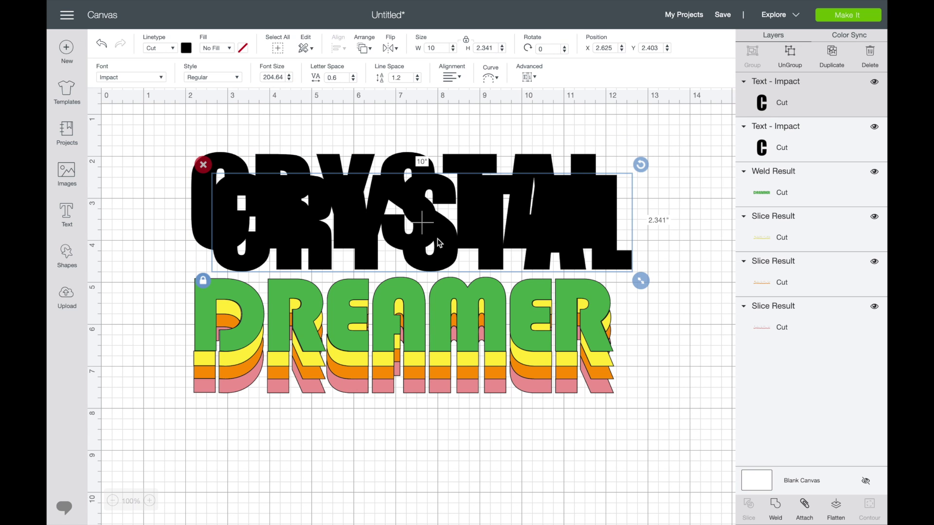
drag(440, 242, 428, 201)
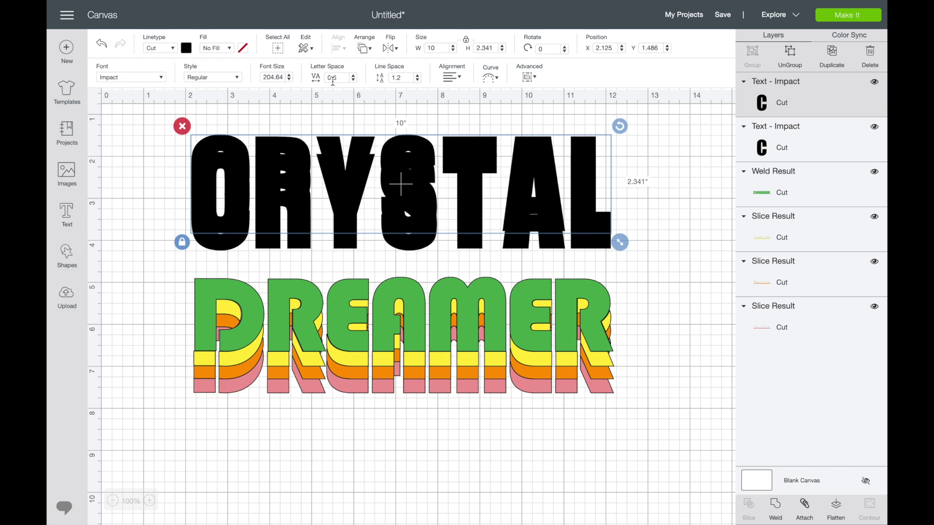
click(186, 48)
click(197, 92)
click(167, 287)
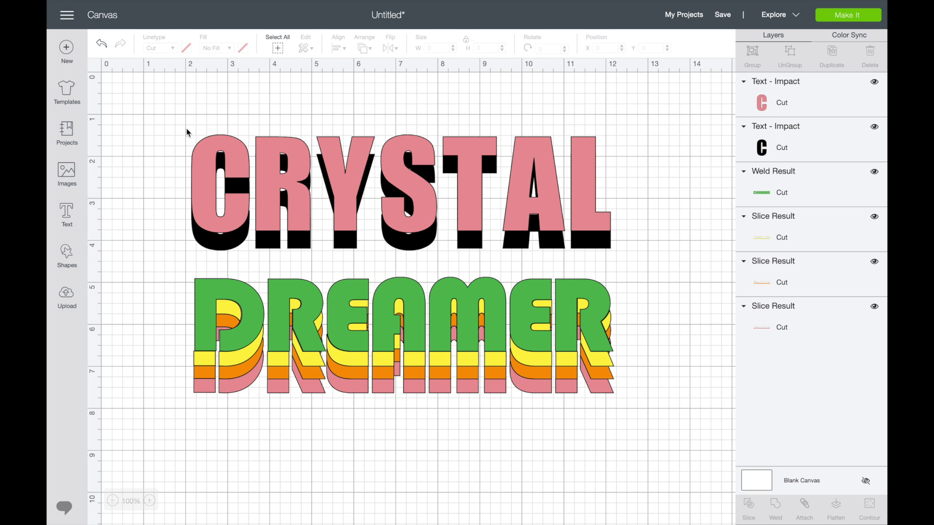
Step: Delete both the pink and black CRYSTAL words from the canvas
drag(186, 129, 632, 362)
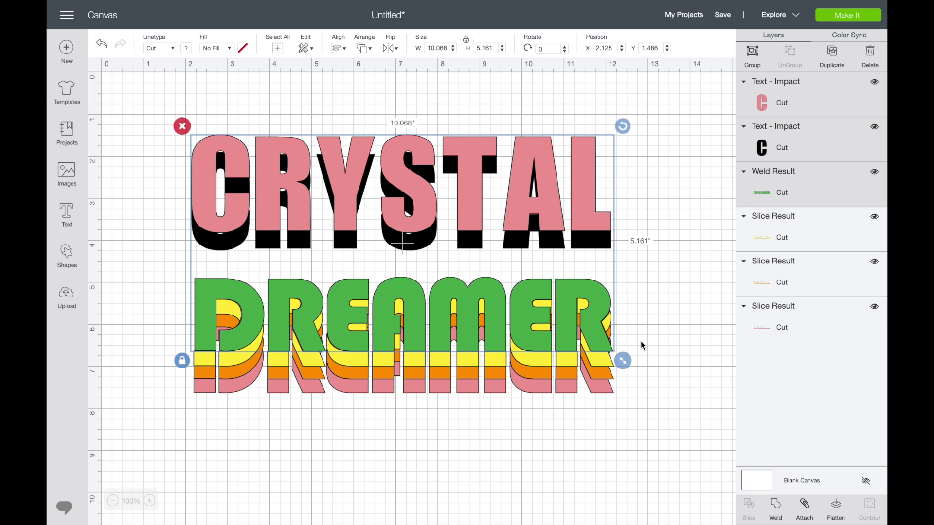
click(501, 442)
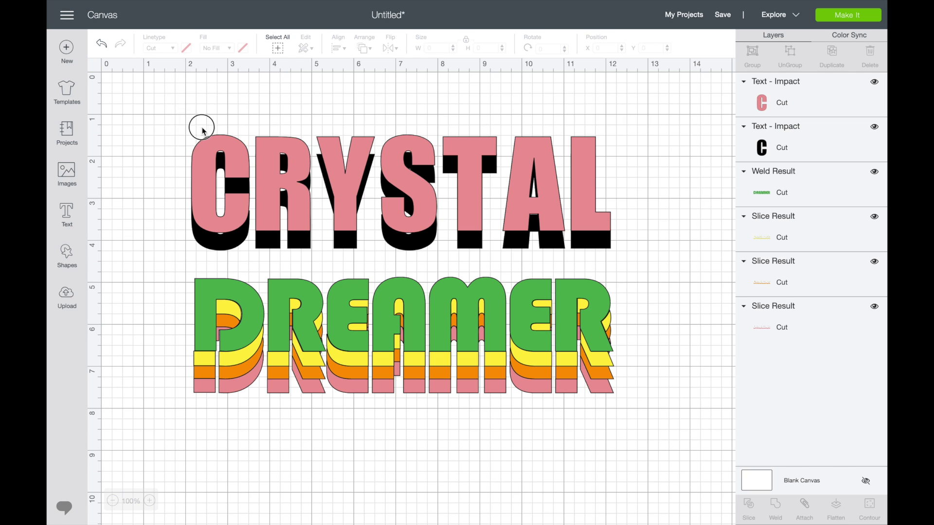
drag(203, 130, 296, 196)
key(Delete)
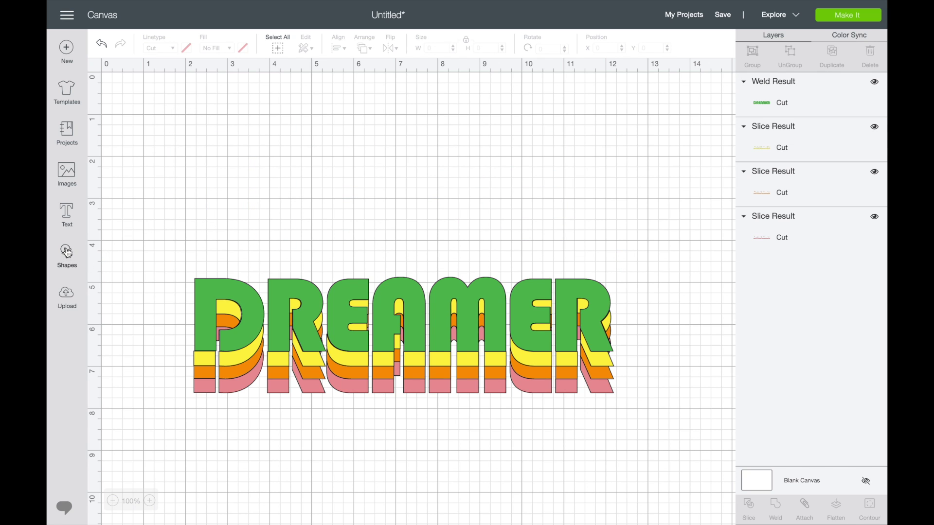
Step: Duplicate the green DREAMER word, send the copy to the back and offset it upward to about X 2.194, Y 3.847
click(206, 282)
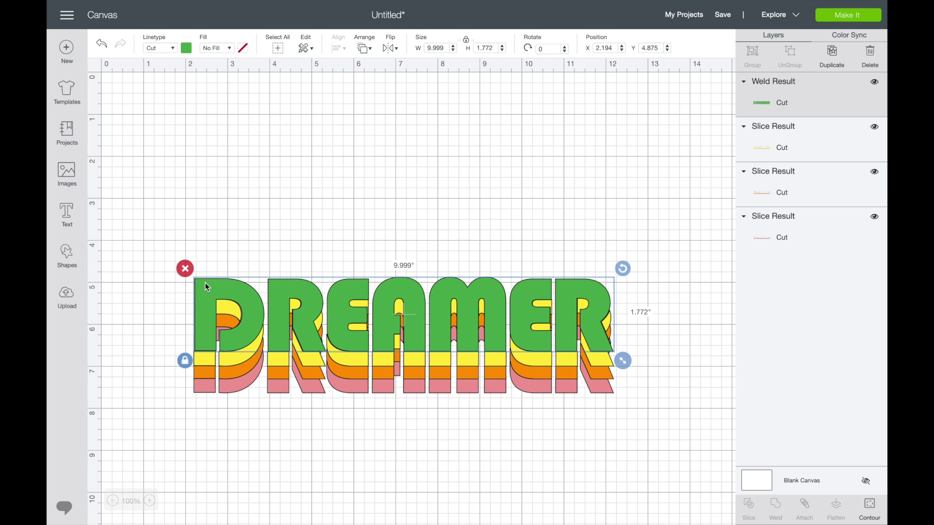
click(833, 54)
drag(406, 298, 385, 198)
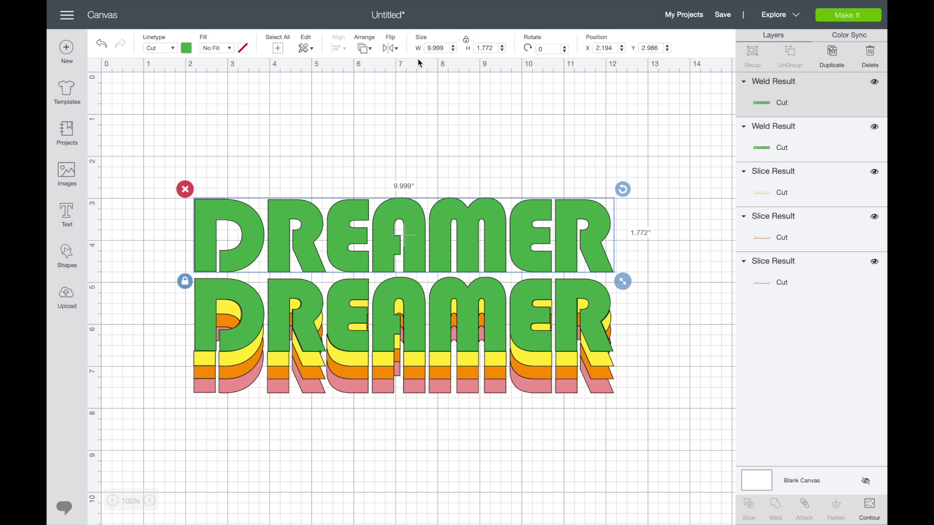
click(369, 50)
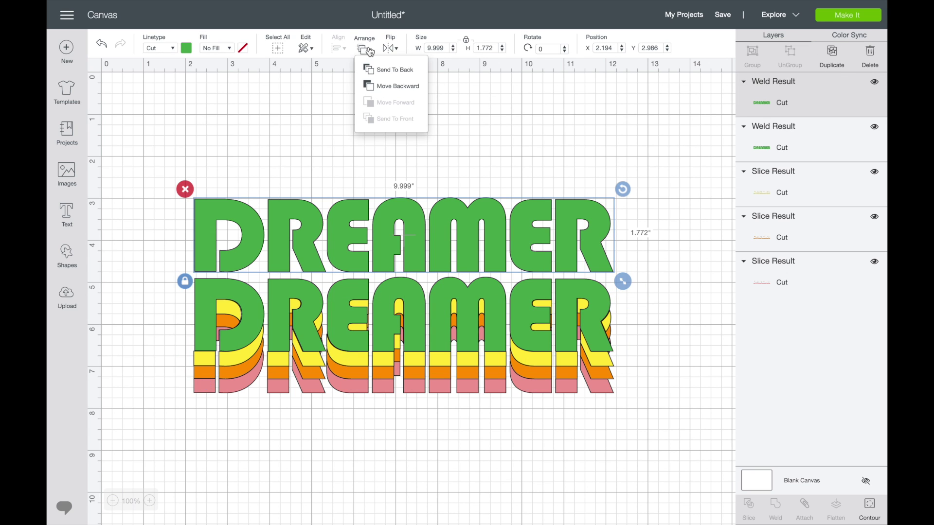
click(388, 69)
drag(261, 223, 261, 264)
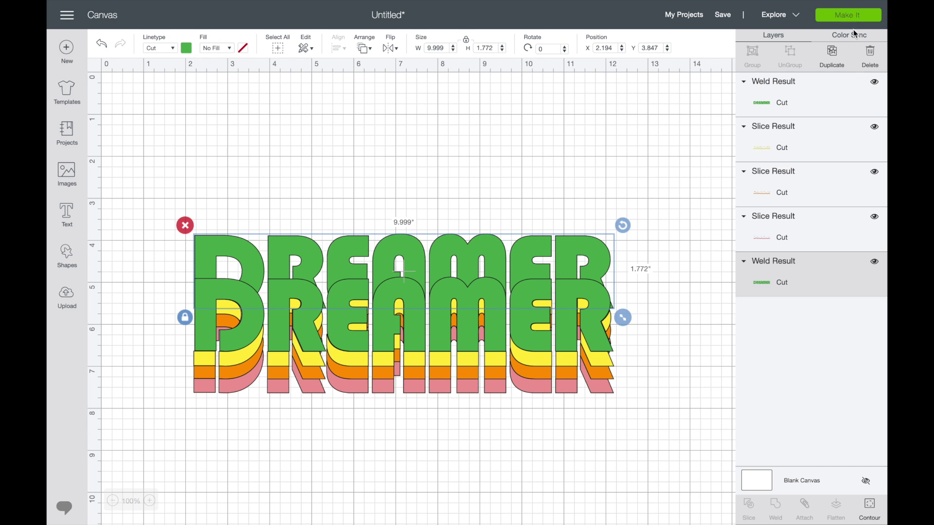
Step: Stagger a second green DREAMER copy behind the stack at about X 2.208, Y 3.861, and delete both extra green copies
click(832, 55)
drag(374, 302, 347, 226)
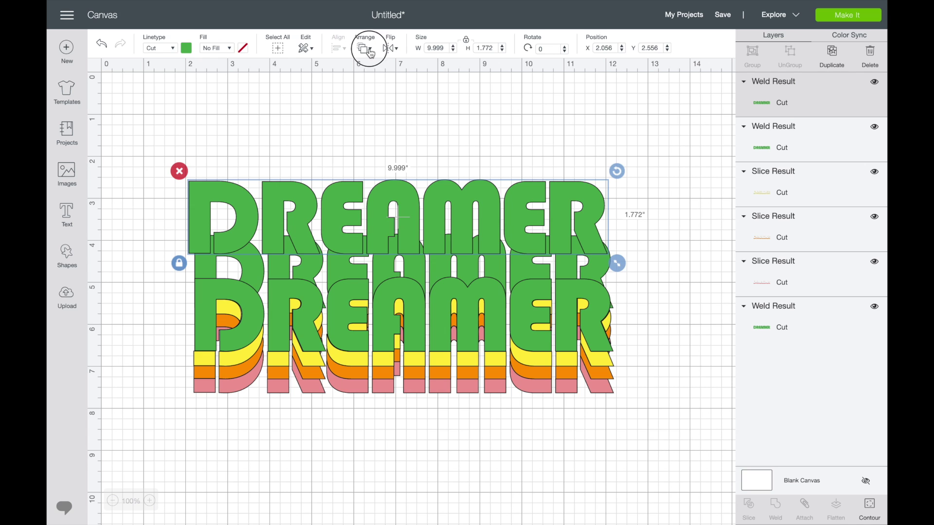
click(366, 48)
click(385, 76)
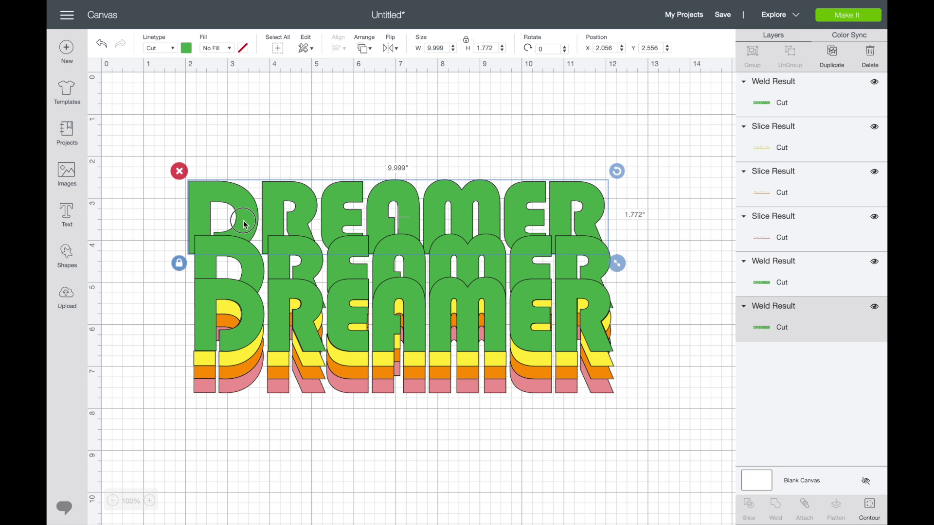
drag(244, 226, 250, 272)
drag(247, 217, 251, 246)
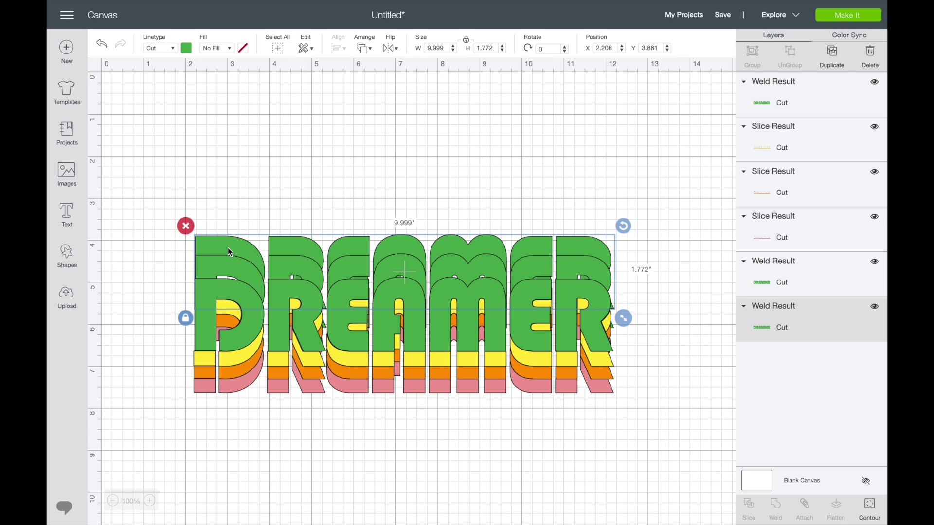
key(Delete)
Step: Preview the cutting mats, checking the orange, yellow and green layers, and return to the canvas without cutting
click(859, 25)
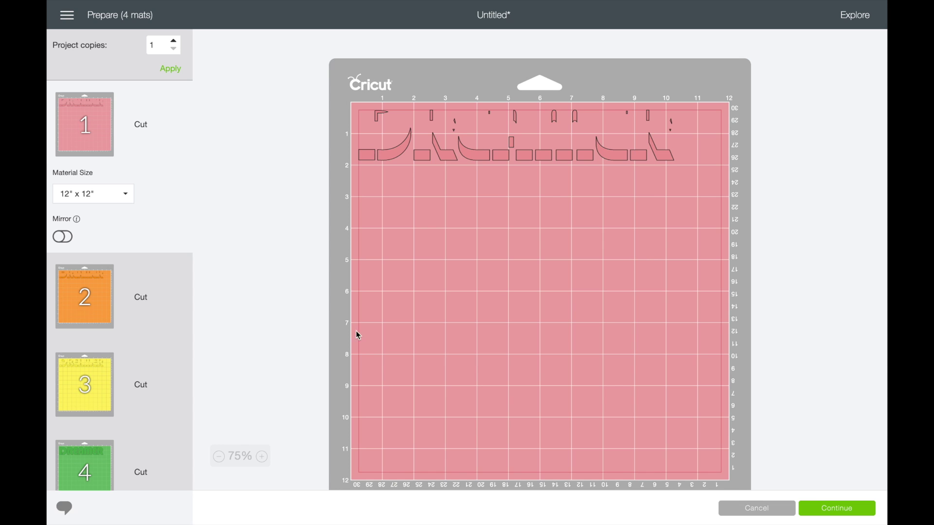
click(105, 317)
click(99, 371)
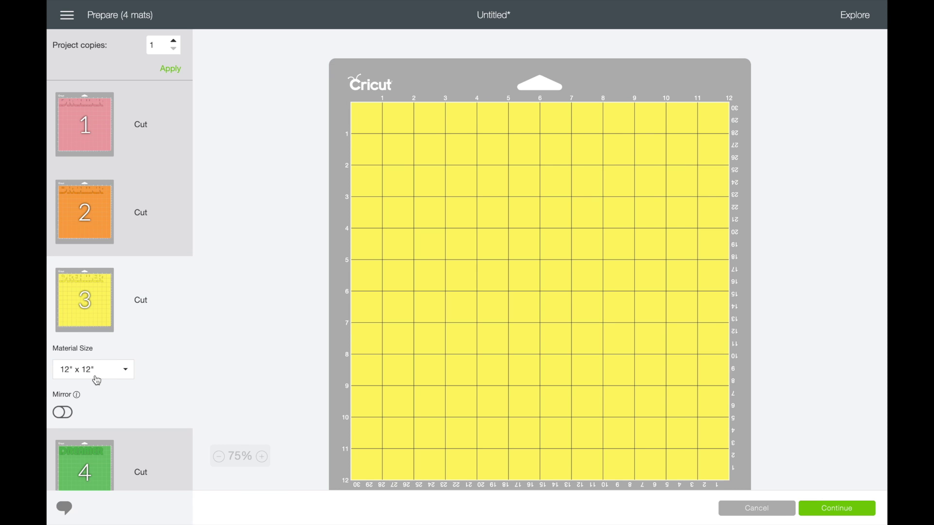
click(87, 453)
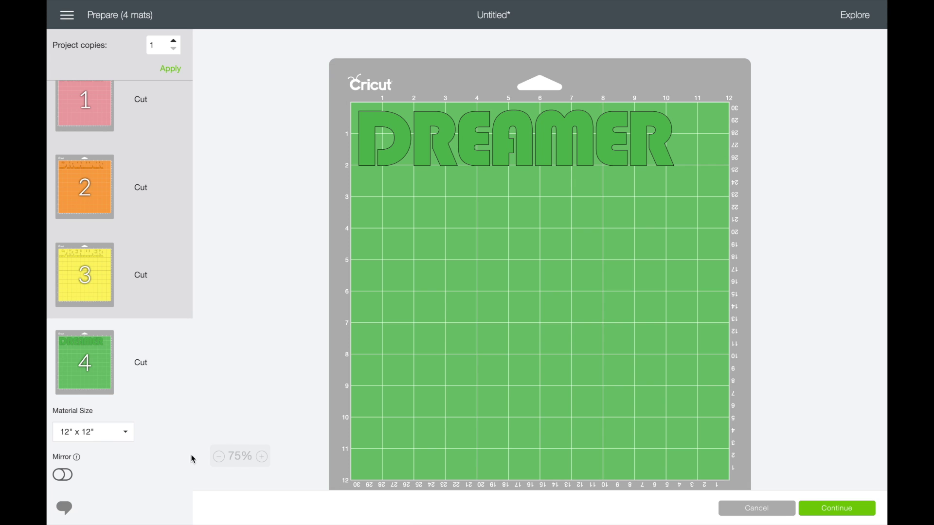
click(766, 509)
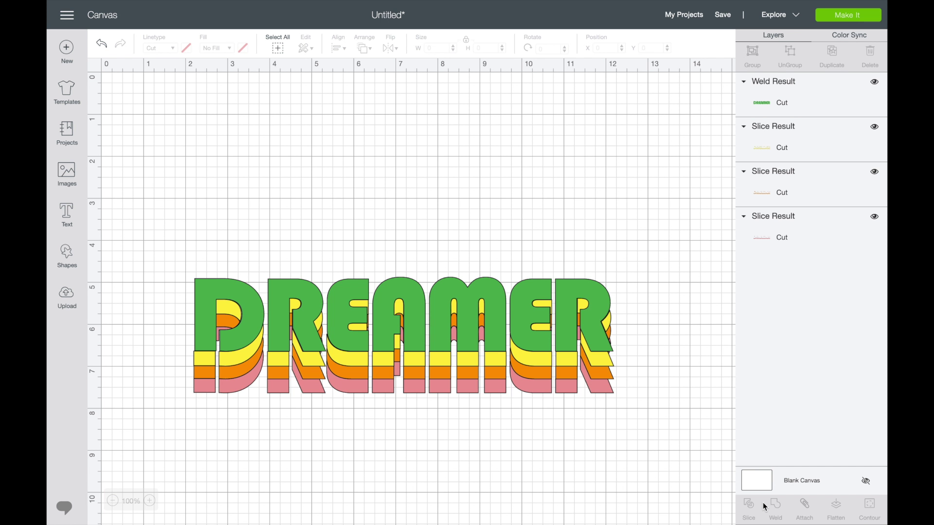